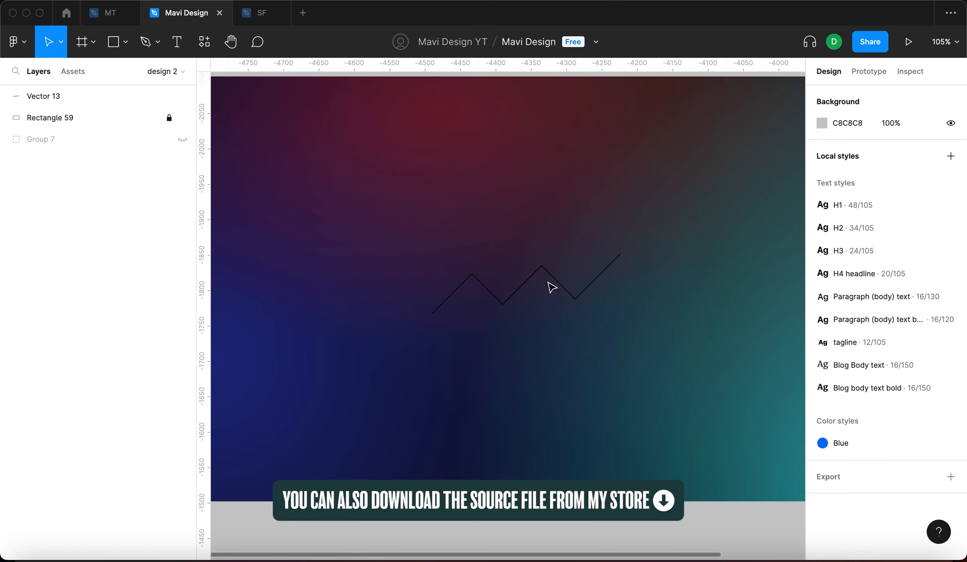
# Nudge the zigzag line slightly up and right, and set its stroke weight to 8.
pyautogui.moveTo(554, 283); pyautogui.dragTo(564, 264)
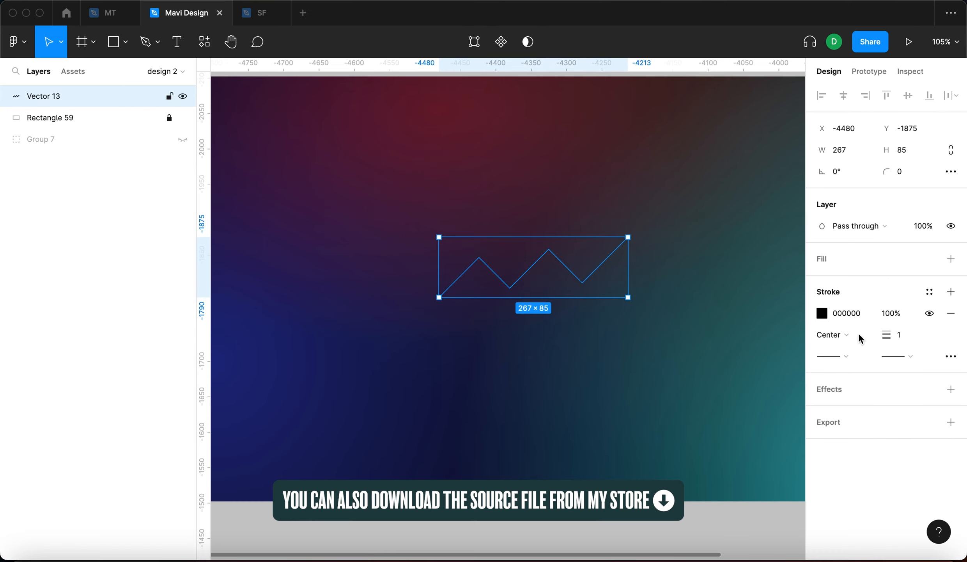
pyautogui.click(908, 335)
pyautogui.press('Up')
pyautogui.press('Up')
pyautogui.press('Up')
pyautogui.press('Up')
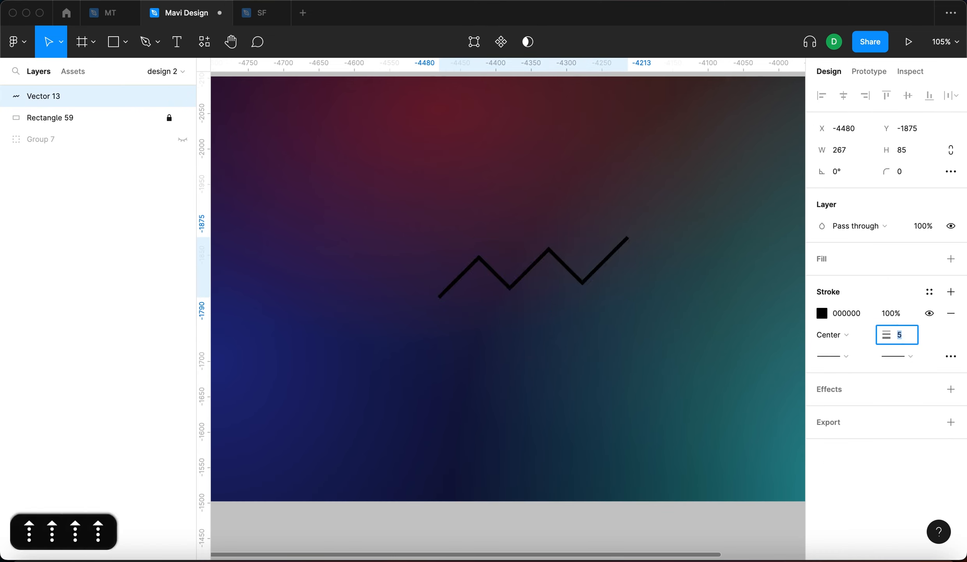
pyautogui.press('Up')
pyautogui.press('Up')
pyautogui.press('Up')
pyautogui.press('Return')
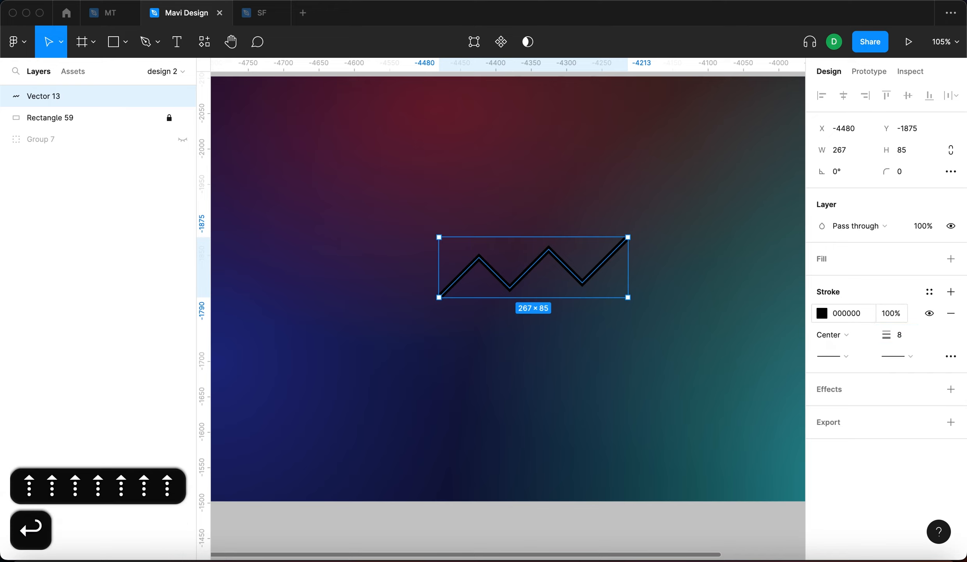
# Set the zigzag line's stroke color to white, FFFFFF.
pyautogui.click(850, 316)
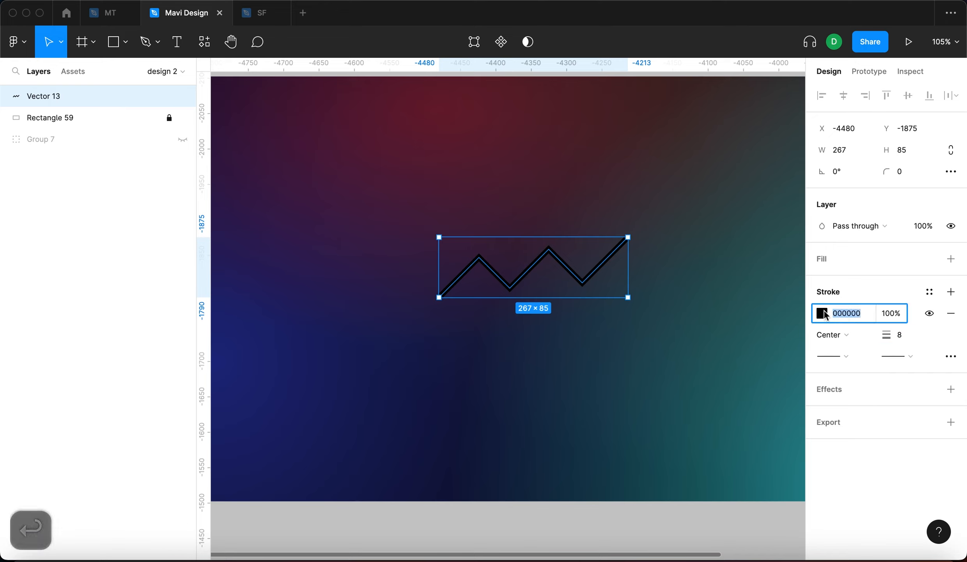
pyautogui.write('f')
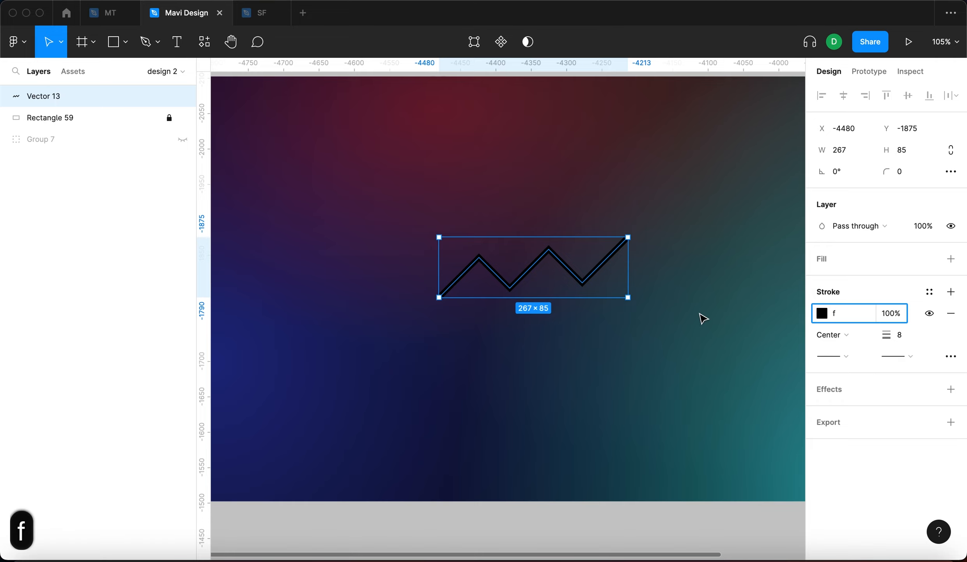
pyautogui.press('Return')
pyautogui.click(687, 323)
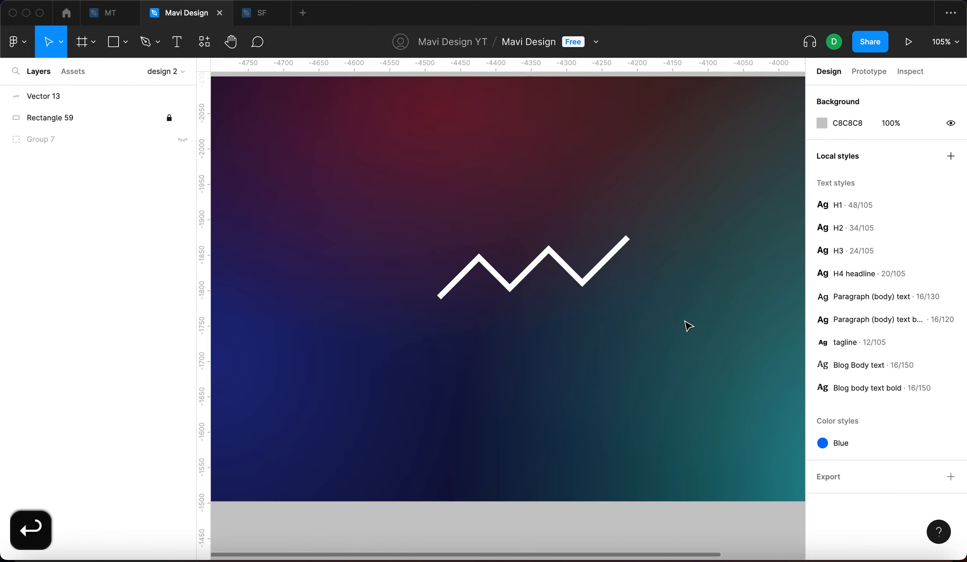
# Reposition the zigzag line slightly and distribute all its vector points with equal horizontal spacing.
pyautogui.scroll(2, 685, 321)
pyautogui.hscroll(2, 685, 321)
pyautogui.moveTo(564, 310); pyautogui.dragTo(573, 317)
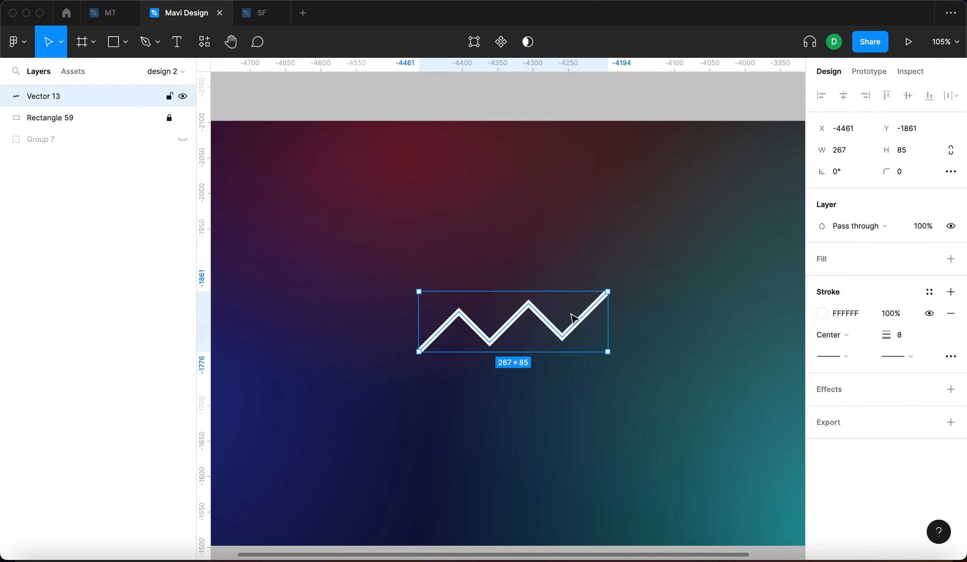
pyautogui.click(478, 48)
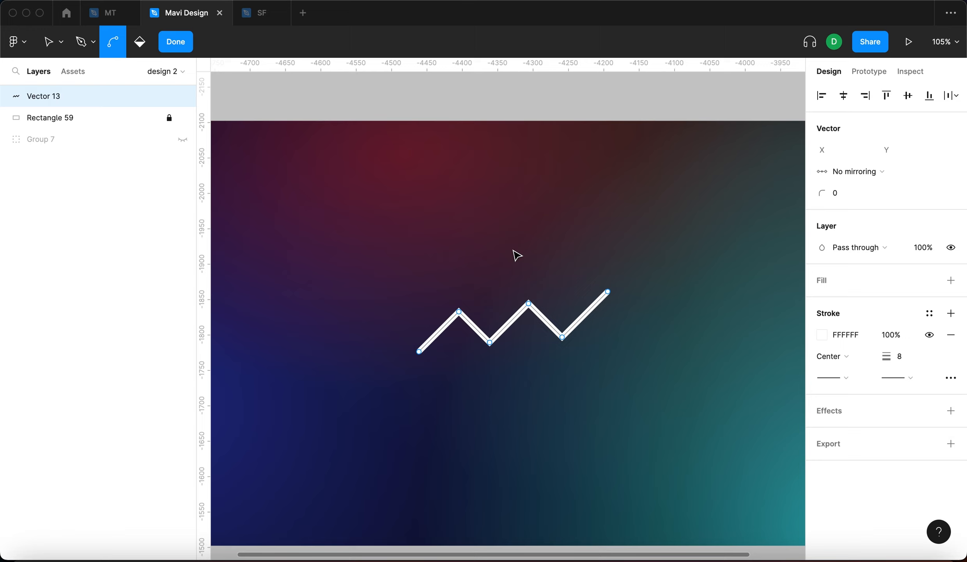
pyautogui.press('super+a')
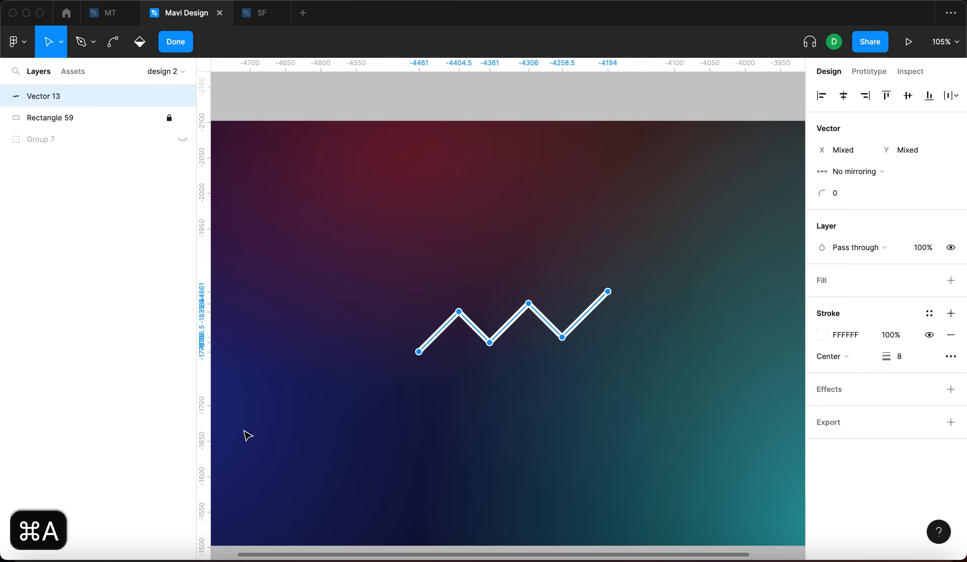
pyautogui.press('super+a')
pyautogui.click(952, 95)
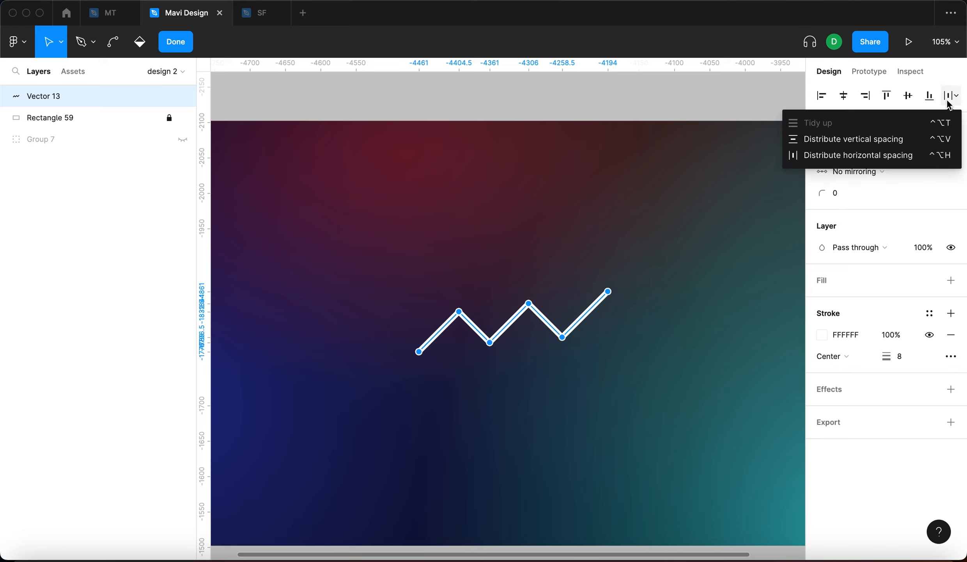
pyautogui.click(888, 157)
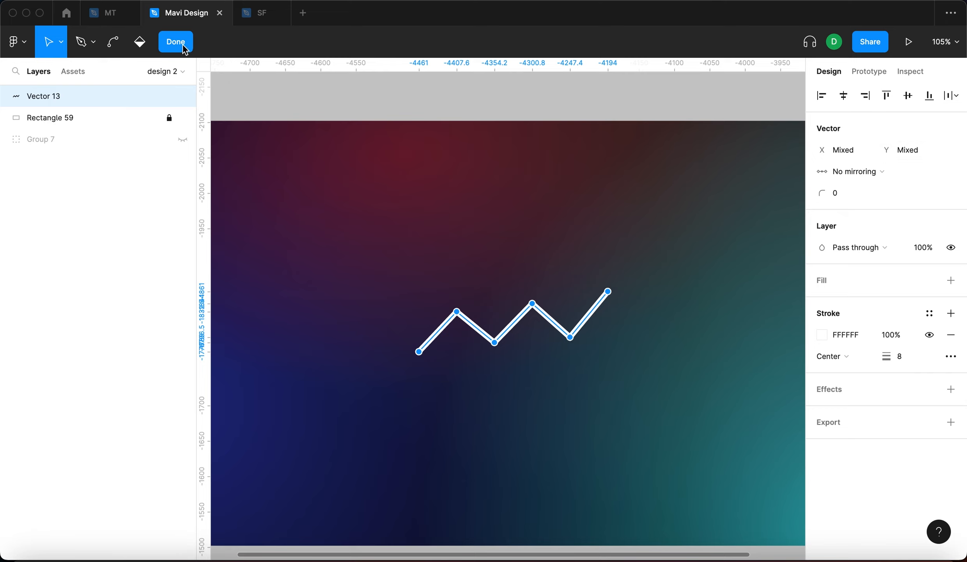
# Lower the line's first peak by 13 px, keeping the first valley at its original height.
pyautogui.click(455, 313)
pyautogui.press('Down')
pyautogui.press('Down')
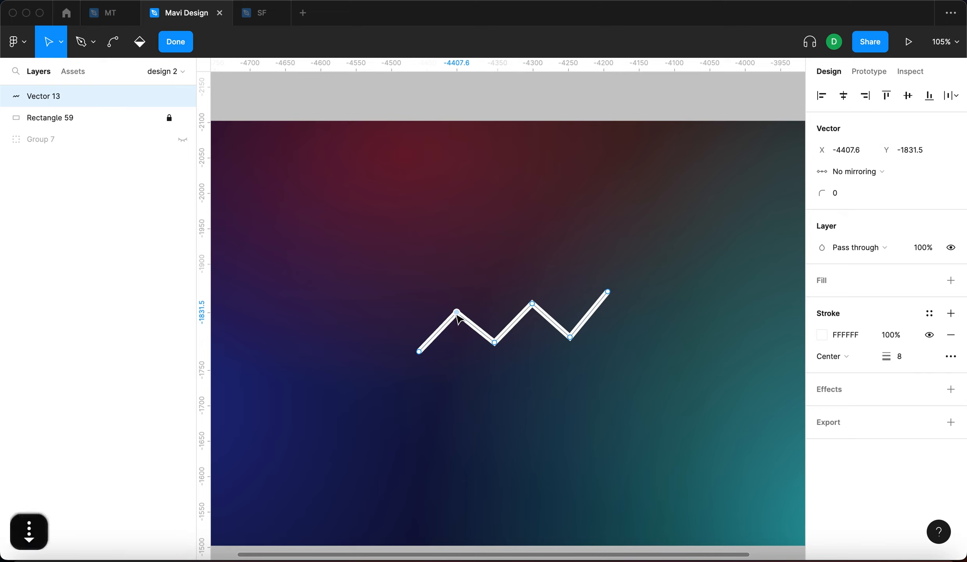
pyautogui.press('Down')
pyautogui.hotkey('shift', 'Down')
pyautogui.hotkey('shift', 'Down')
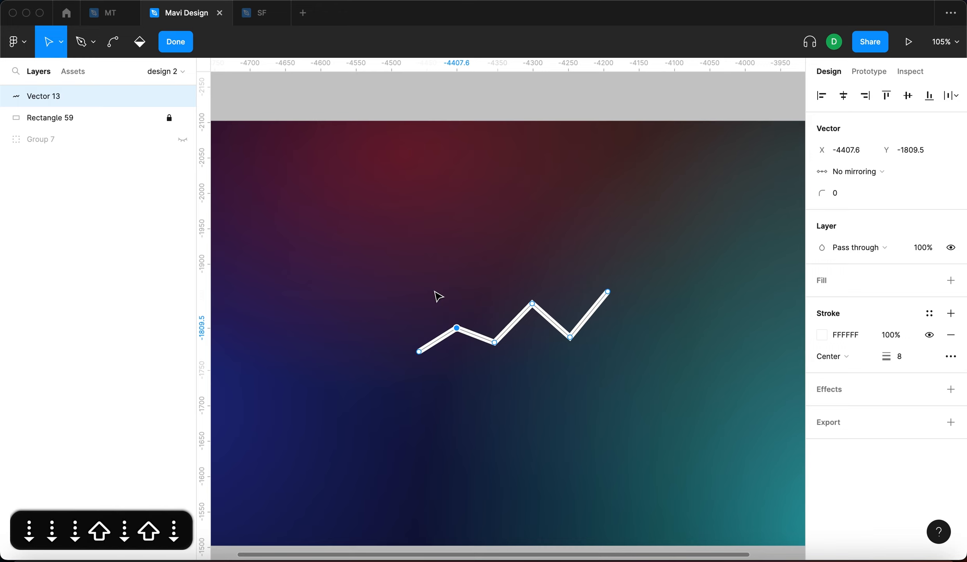
pyautogui.hotkey('shift', 'Up')
pyautogui.click(495, 342)
pyautogui.hotkey('shift', 'Up')
pyautogui.hotkey('shift', 'Down')
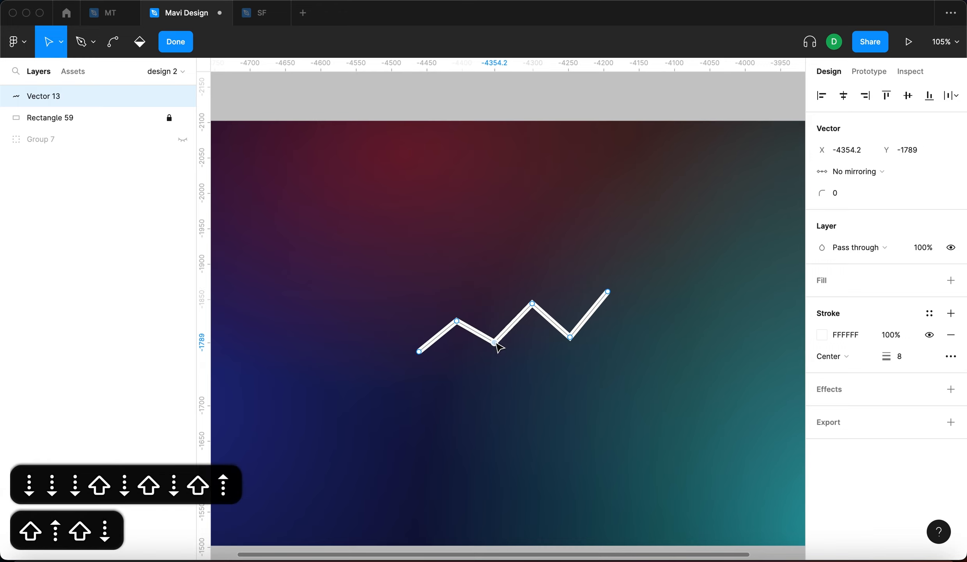
# Raise the line's right end point by 10 px and its second valley by 7 px, finishing the vector edit.
pyautogui.click(608, 292)
pyautogui.hotkey('shift', 'Up')
pyautogui.click(570, 337)
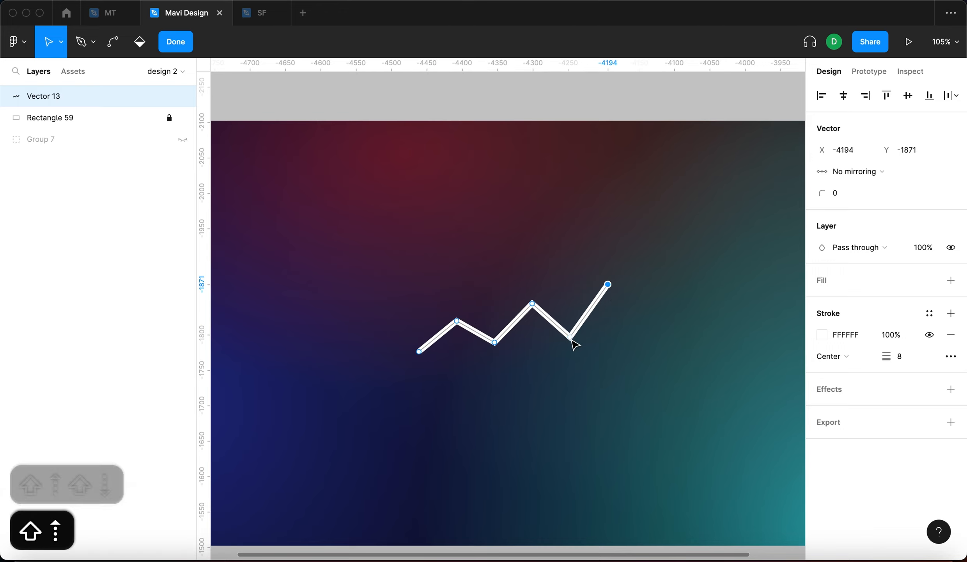
pyautogui.hotkey('shift', 'Up')
pyautogui.hotkey('shift', 'Down')
pyautogui.hotkey('shift', 'Up')
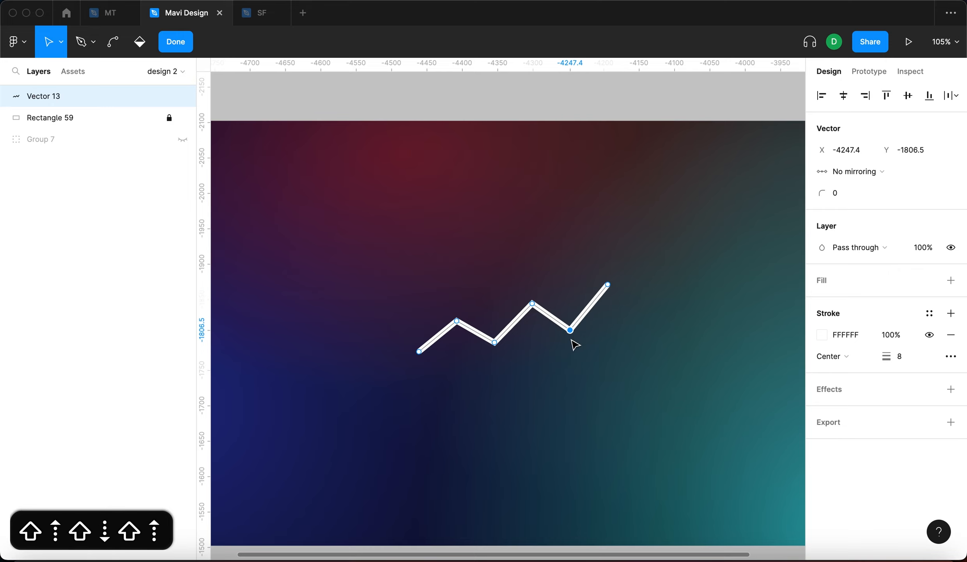
pyautogui.press('Down')
pyautogui.press('Down')
pyautogui.press('Down')
pyautogui.press('Return')
pyautogui.click(509, 245)
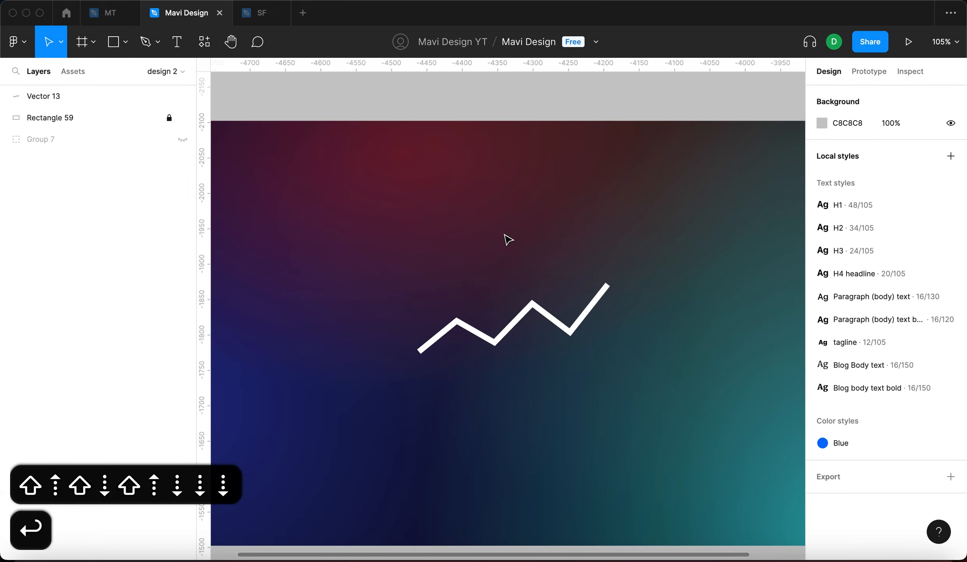
# Apply Round caps to both the start and end of the white line.
pyautogui.click(545, 307)
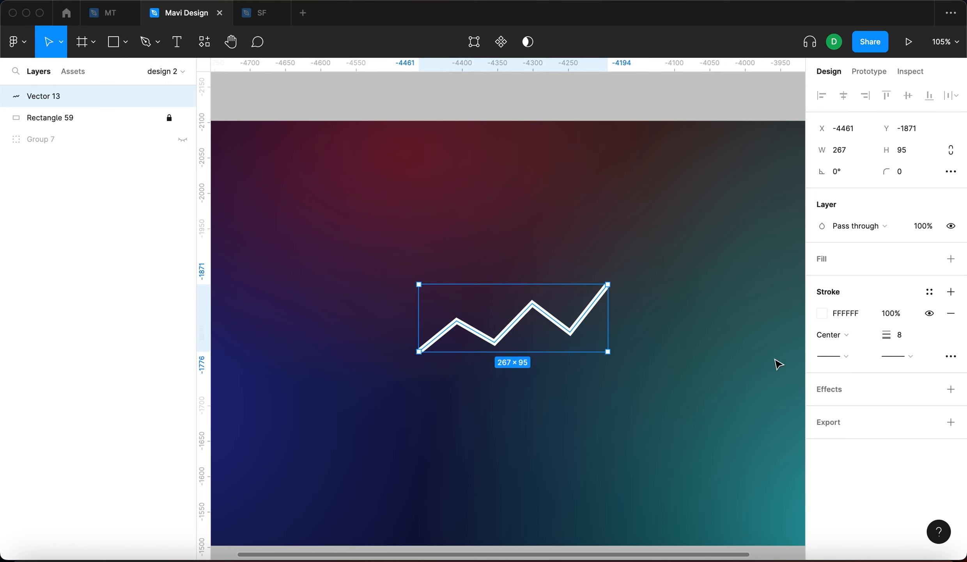
pyautogui.click(853, 364)
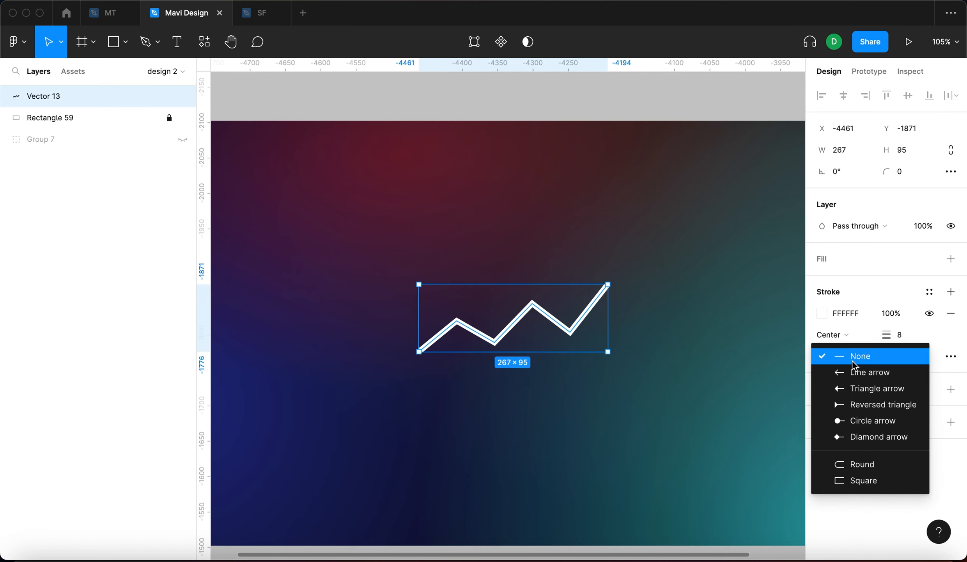
pyautogui.click(887, 467)
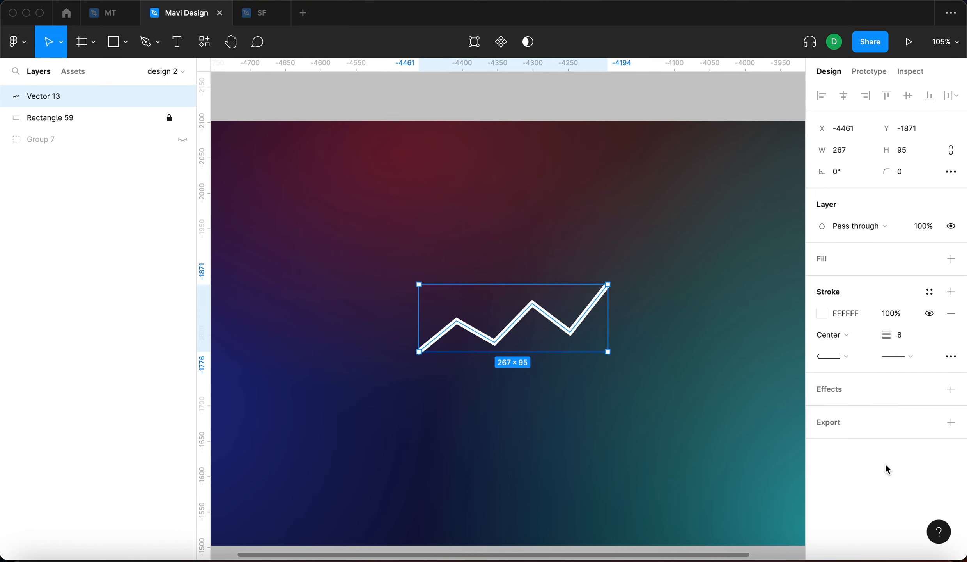
pyautogui.click(905, 357)
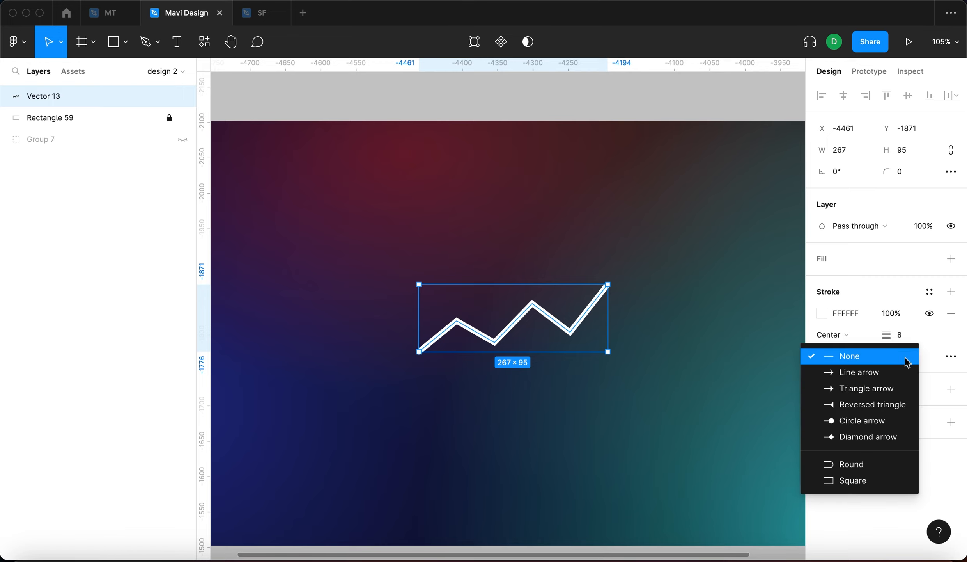
pyautogui.click(902, 468)
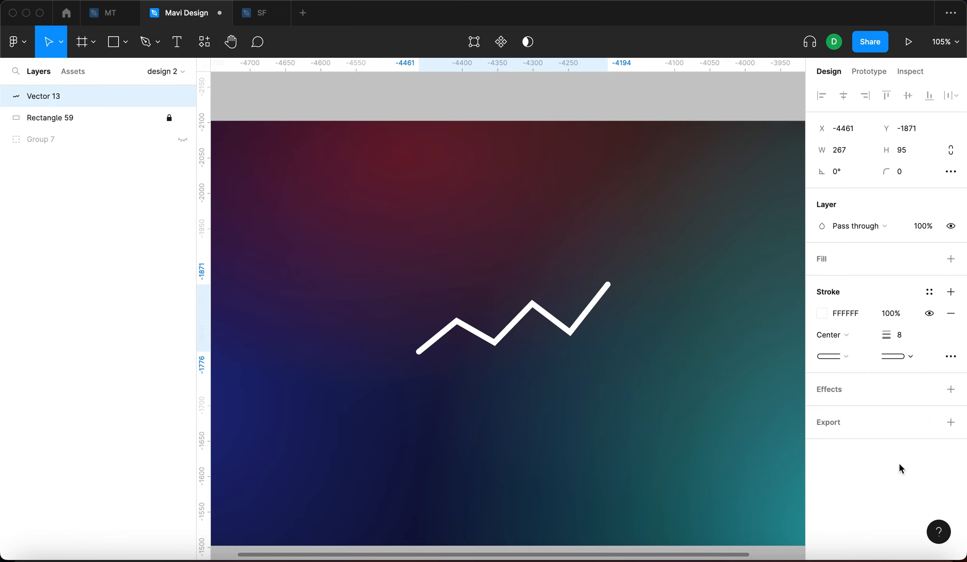
pyautogui.click(711, 417)
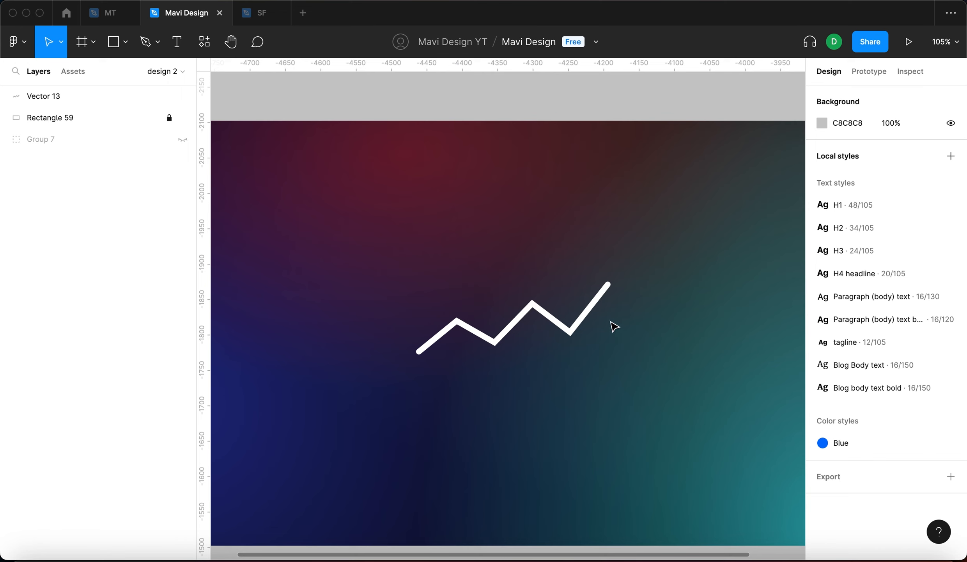
# Smooth the white line's corners with a corner radius of 24.
pyautogui.click(587, 310)
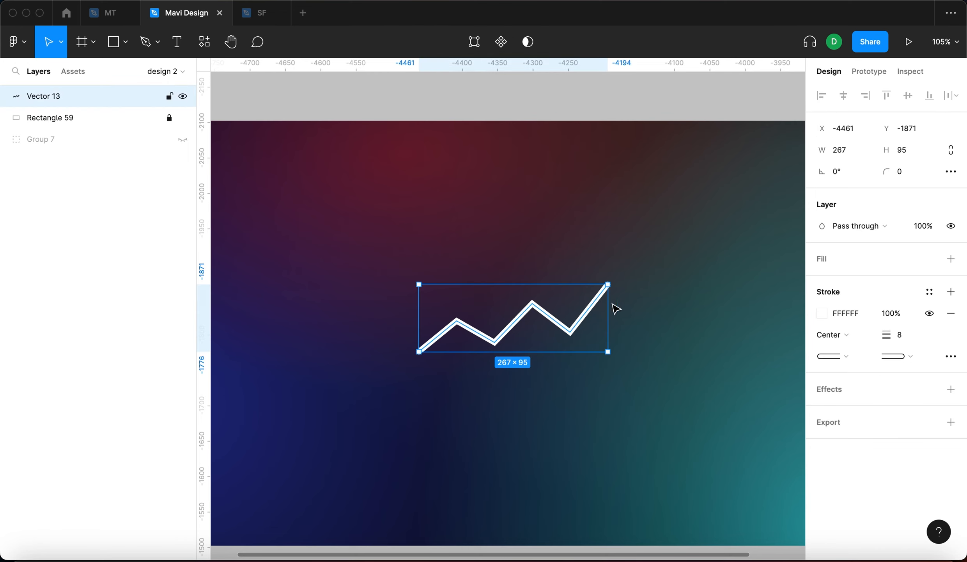
pyautogui.click(917, 176)
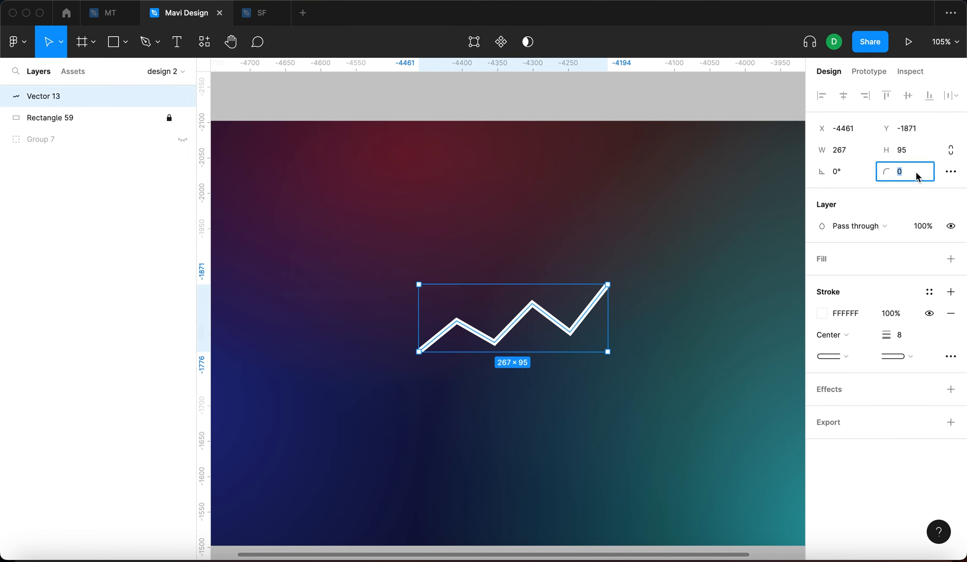
pyautogui.write('10')
pyautogui.press('Return')
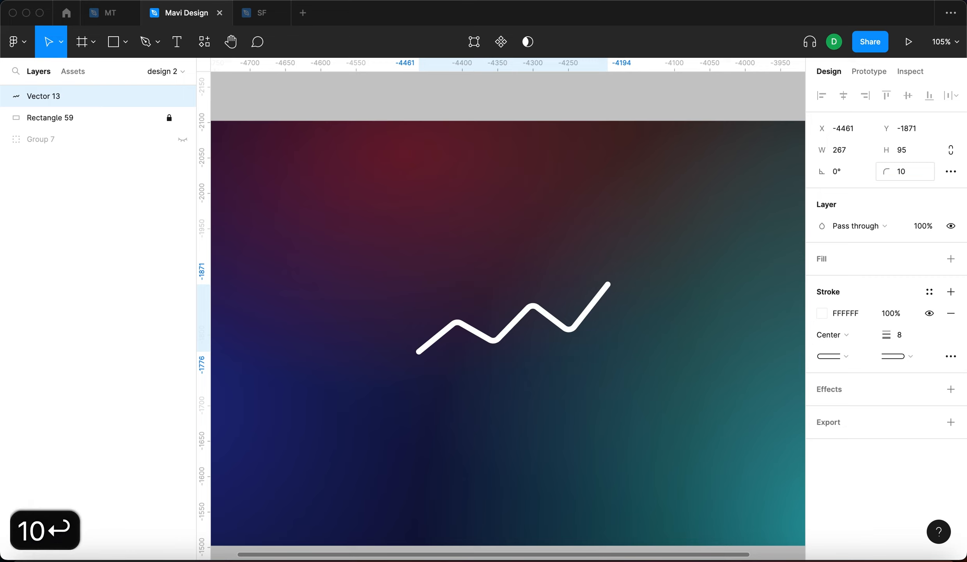
pyautogui.click(917, 176)
pyautogui.write('20')
pyautogui.press('Return')
pyautogui.click(917, 173)
pyautogui.write('24')
pyautogui.press('Return')
pyautogui.click(553, 280)
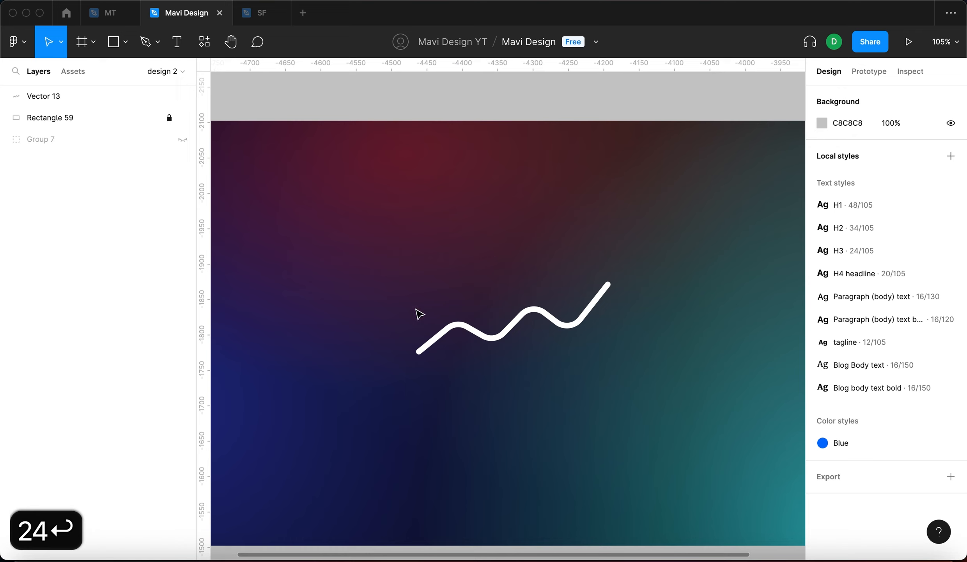
# Move the curved line slightly down and place a pasted copy about 72 px directly below it.
pyautogui.moveTo(449, 324); pyautogui.dragTo(447, 339)
pyautogui.click(459, 270)
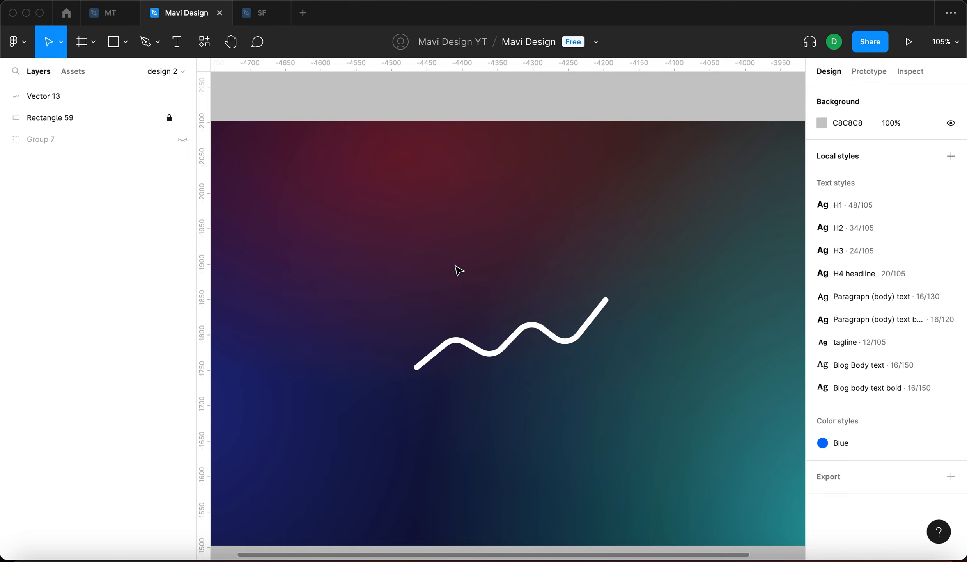
pyautogui.click(590, 326)
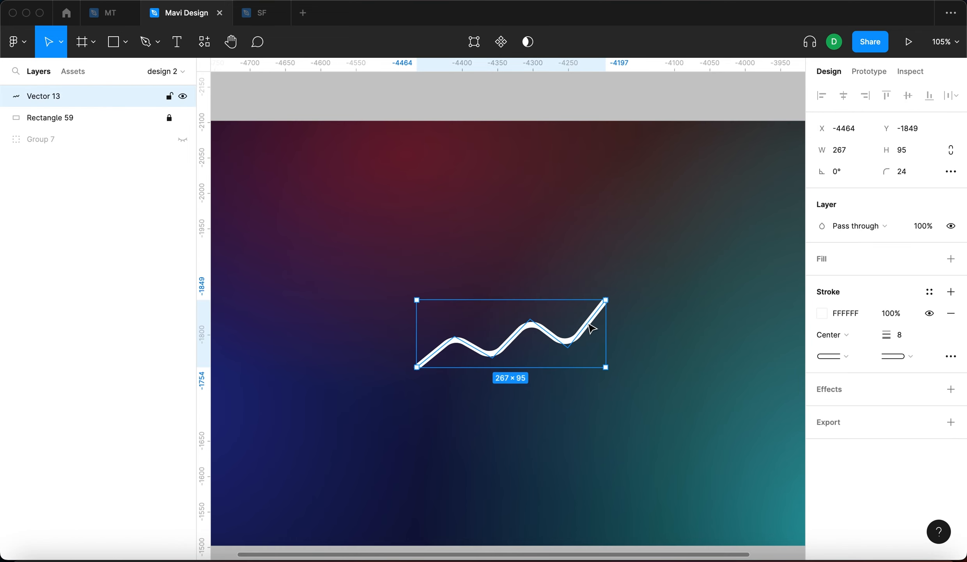
pyautogui.press('super+c')
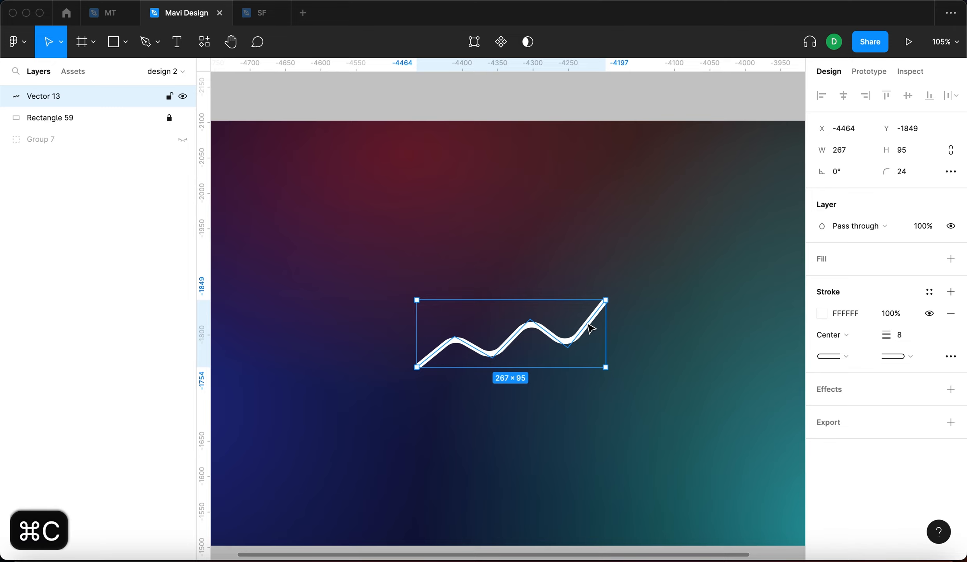
pyautogui.click(583, 443)
pyautogui.press('super+v')
pyautogui.moveTo(562, 339); pyautogui.dragTo(573, 392)
pyautogui.click(678, 389)
# Close the lower line copy into an area shape 206 px tall by adding straight vertical sides and a flat base between its end points.
pyautogui.scroll(-5, 655, 362)
pyautogui.hscroll(-2, 630, 335)
pyautogui.click(610, 278)
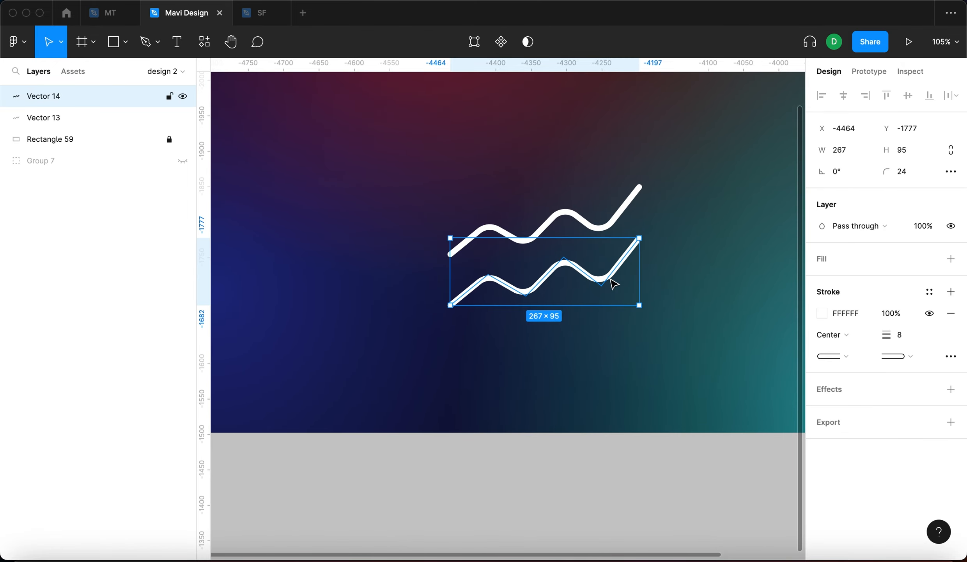
pyautogui.press('Return')
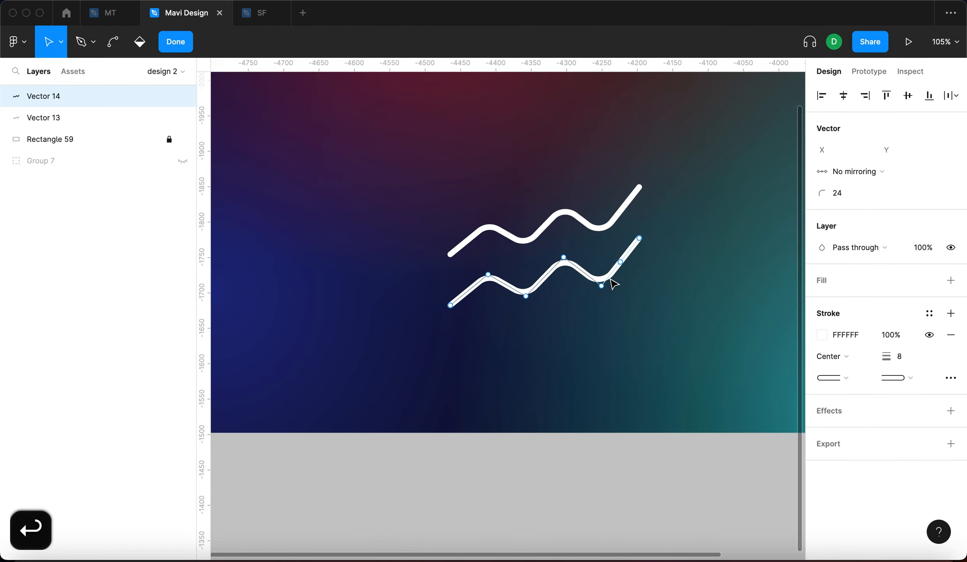
pyautogui.click(82, 45)
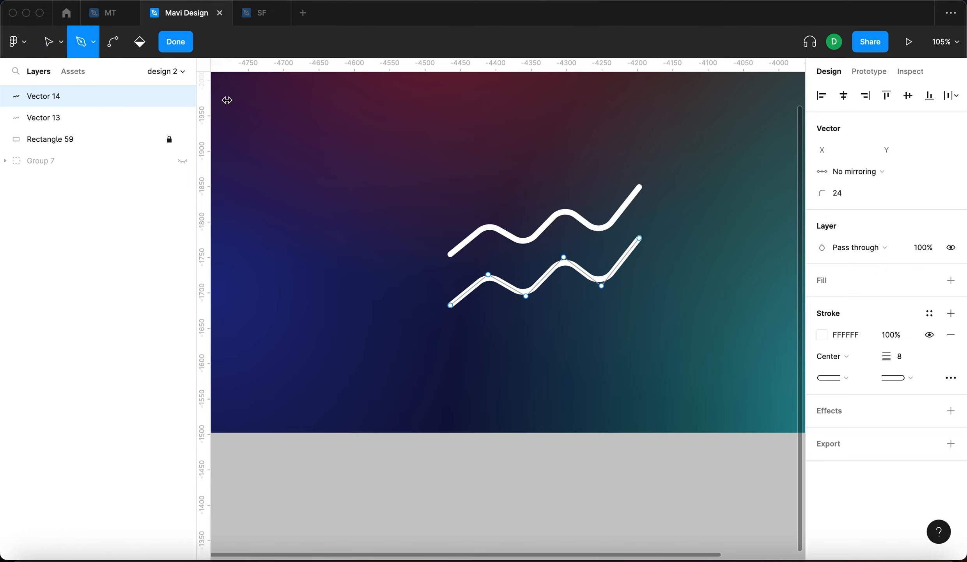
pyautogui.click(639, 238)
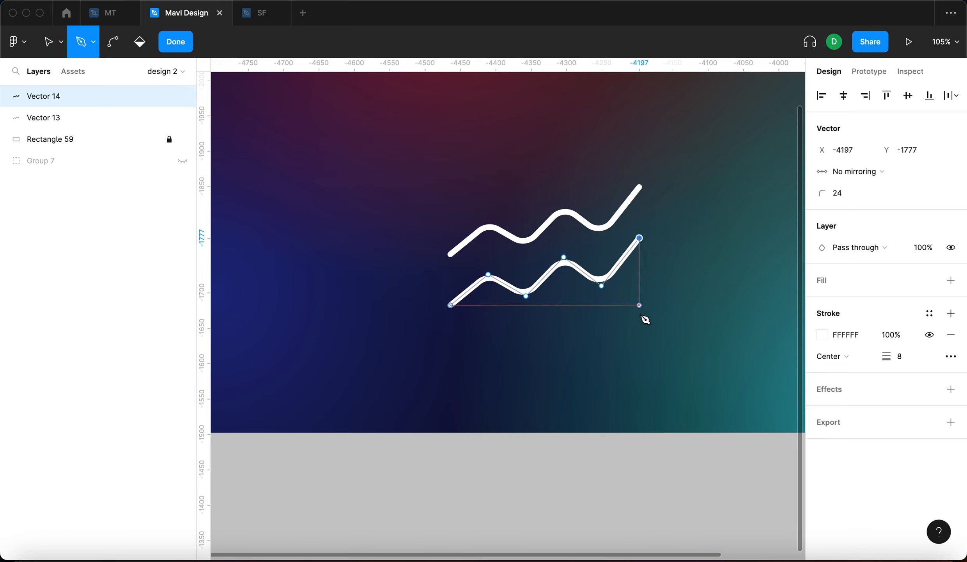
pyautogui.click(639, 384)
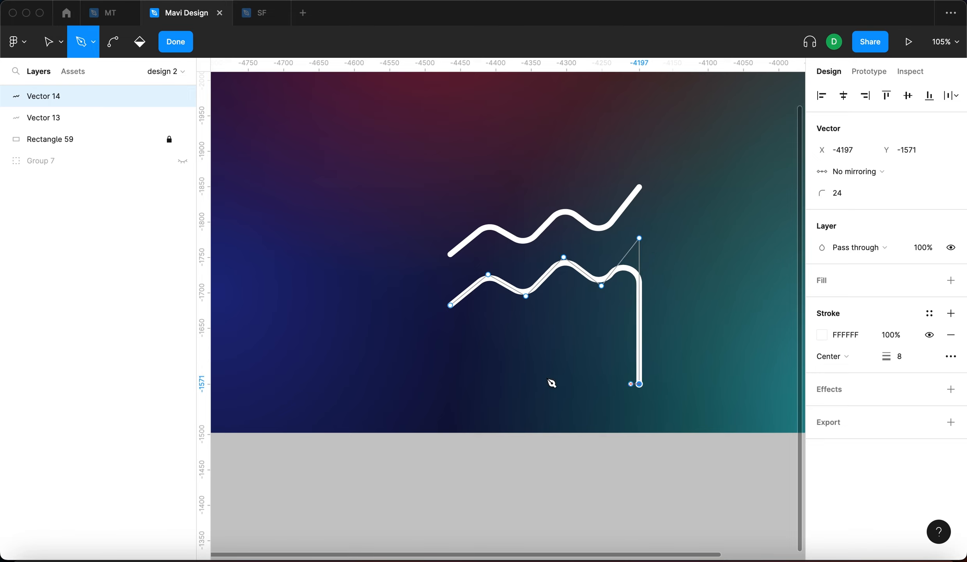
pyautogui.click(450, 384)
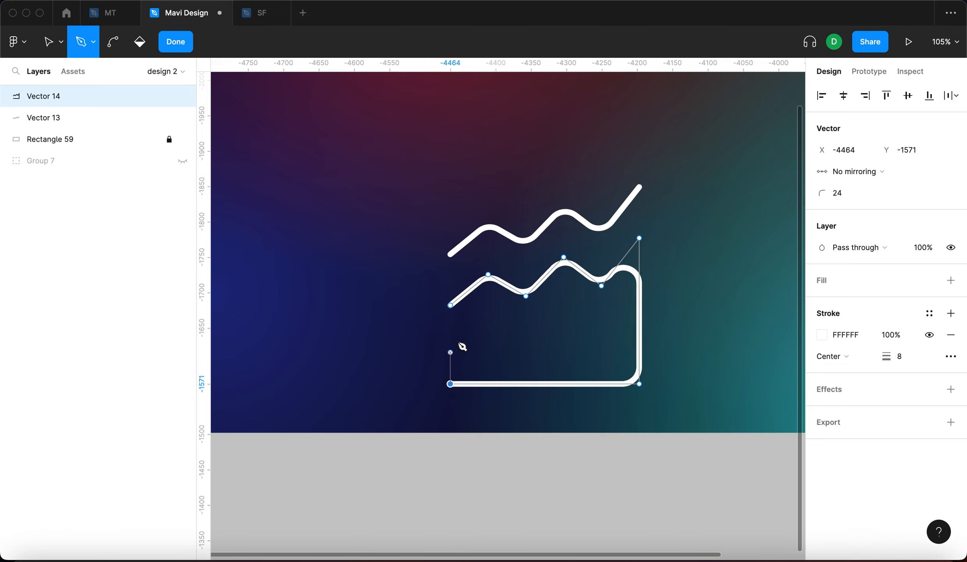
pyautogui.click(450, 305)
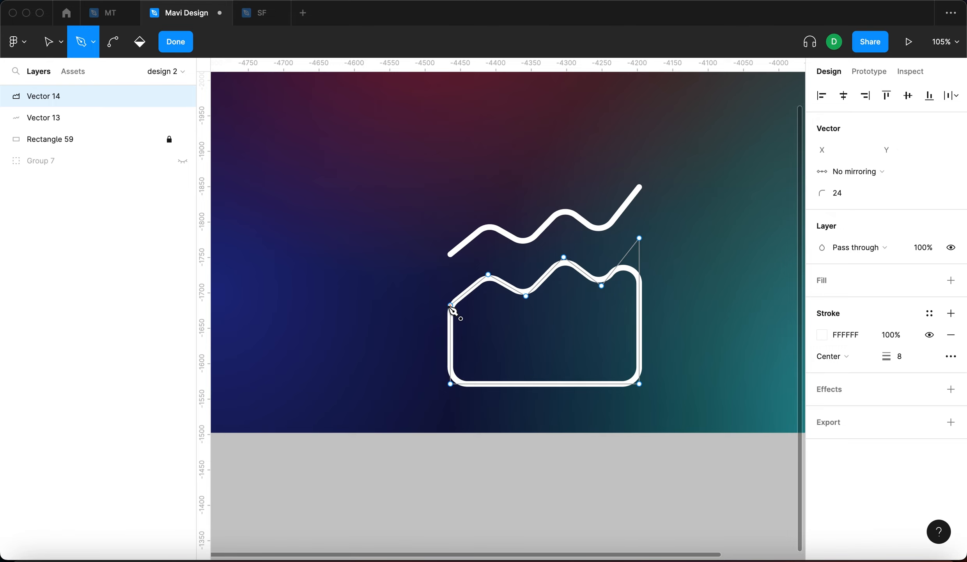
pyautogui.click(175, 42)
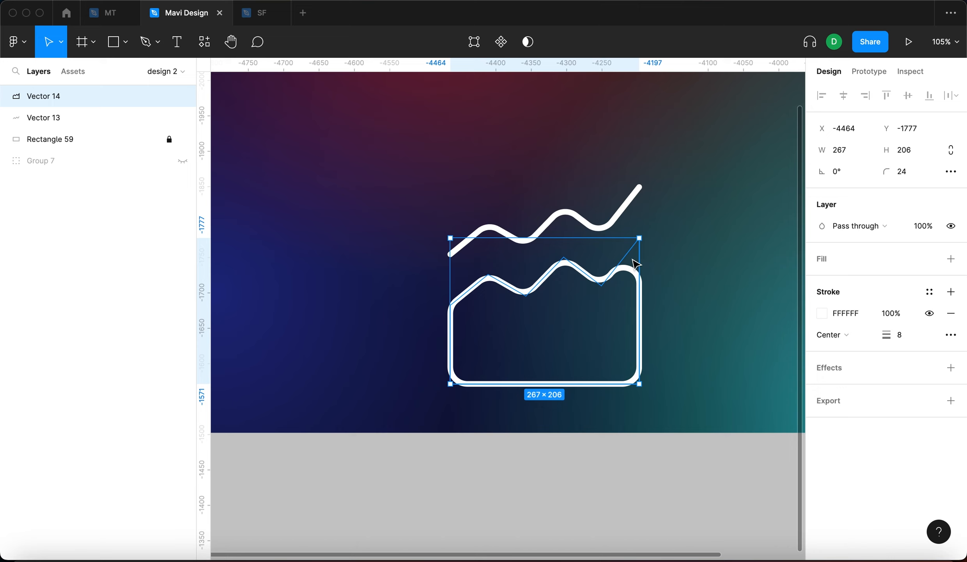
# Set the corner radius of the area shape's two upper end points, where the wave meets the vertical sides, to 0.
pyautogui.press('Return')
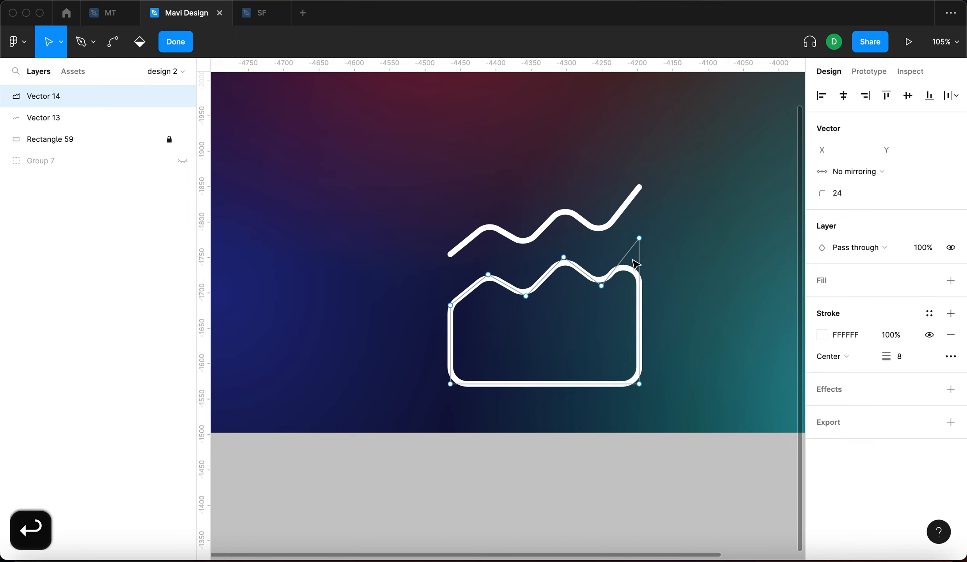
pyautogui.click(639, 238)
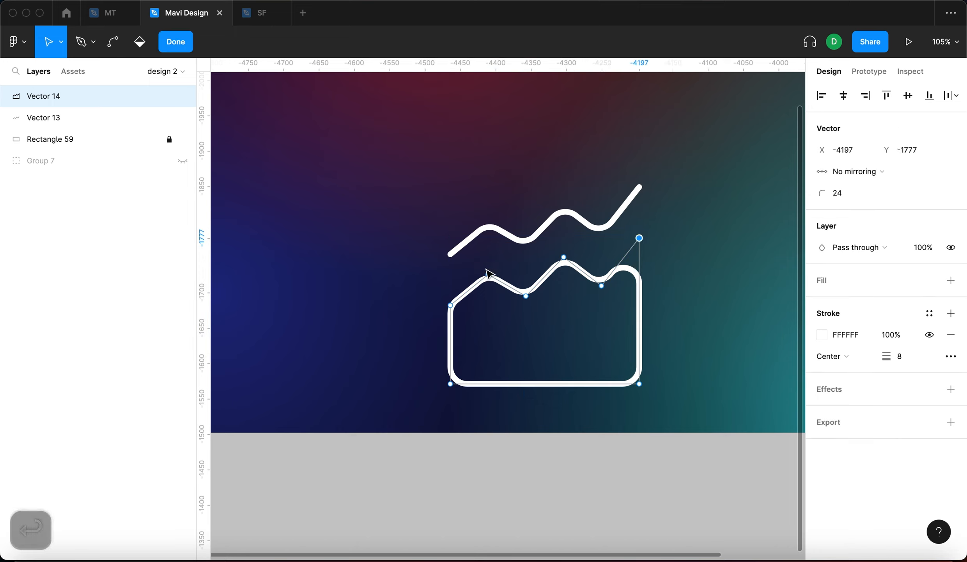
pyautogui.keyDown('shift'); pyautogui.click(450, 305); pyautogui.keyUp('shift')
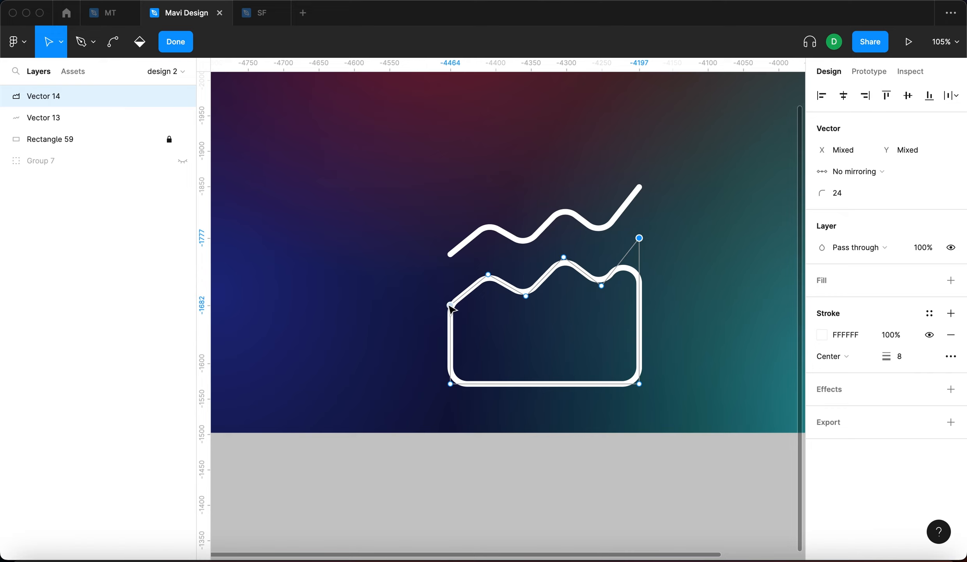
pyautogui.click(402, 281)
pyautogui.moveTo(400, 282); pyautogui.dragTo(466, 328)
pyautogui.moveTo(673, 215); pyautogui.dragTo(603, 284)
pyautogui.click(823, 191)
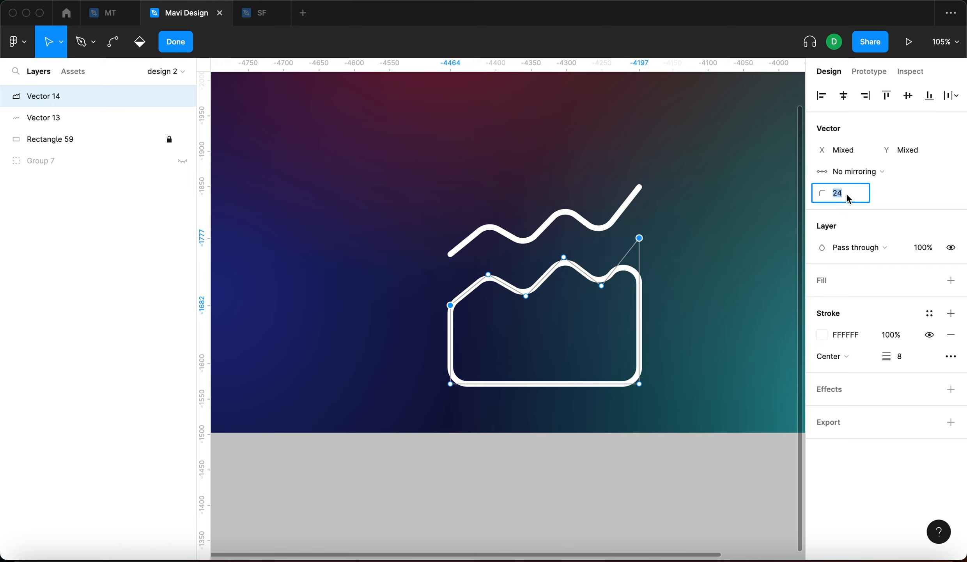
pyautogui.press('Down')
pyautogui.press('Down')
pyautogui.press('Down')
pyautogui.press('Down')
pyautogui.press('Down')
pyautogui.write('0')
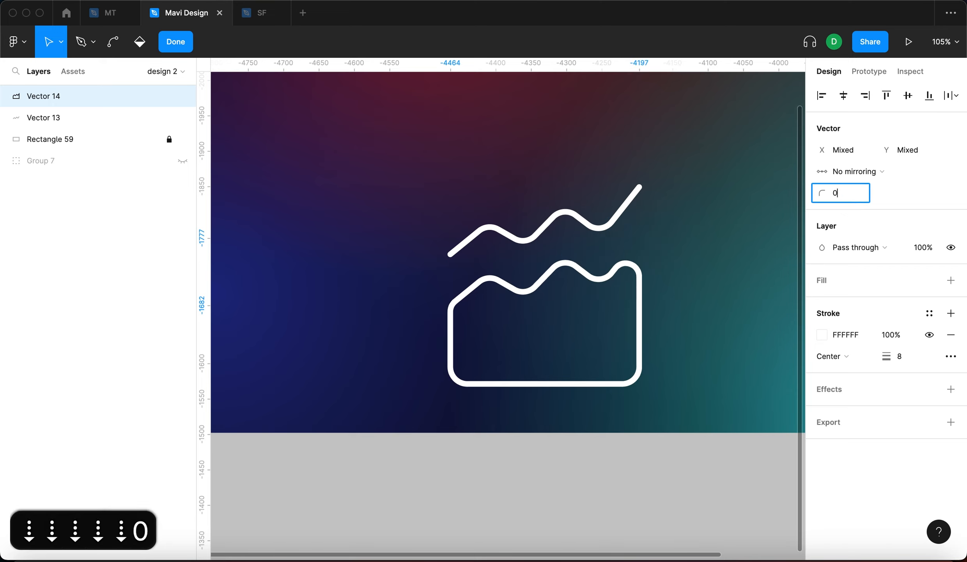
pyautogui.press('Return')
pyautogui.click(449, 305)
pyautogui.click(842, 189)
pyautogui.click(727, 253)
pyautogui.press('Return')
# Set the corner radius of the area shape's bottom-right point to 0 and finish the vector edit.
pyautogui.press('Return')
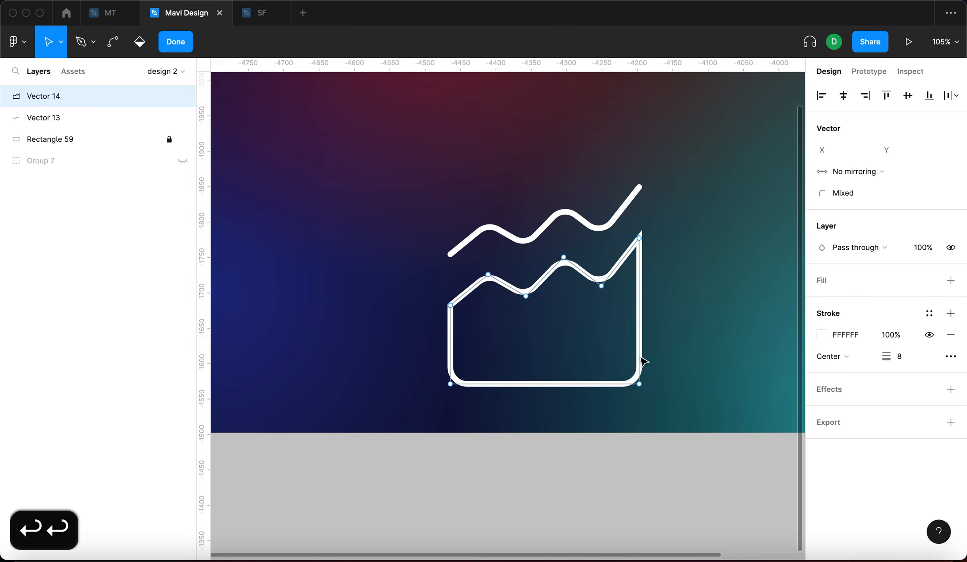
pyautogui.click(639, 384)
pyautogui.click(845, 197)
pyautogui.write('0')
pyautogui.press('Return')
pyautogui.press('Return')
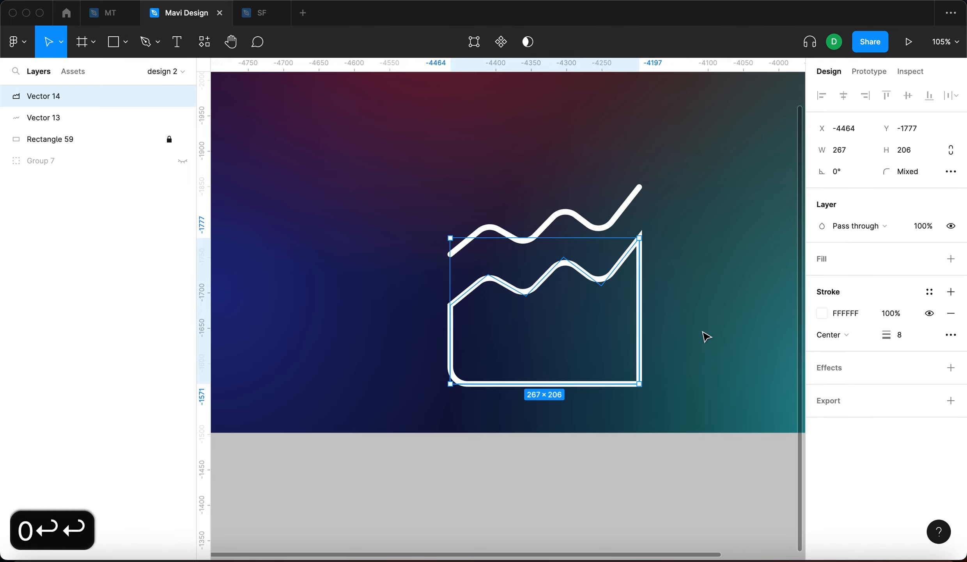
# Set the corner radius of the area shape's bottom-left point to 0 and finish the vector edit.
pyautogui.click(707, 336)
pyautogui.click(498, 386)
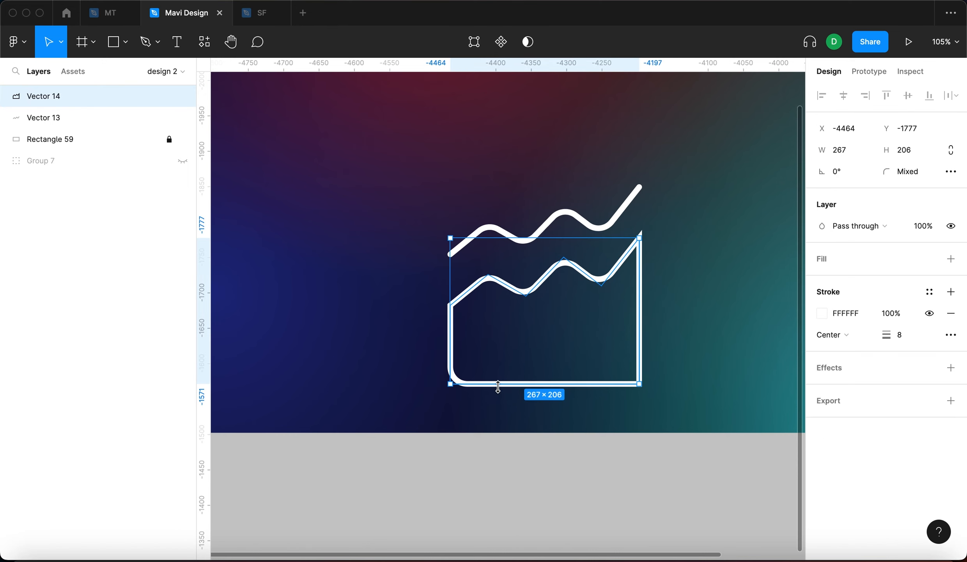
pyautogui.press('Return')
pyautogui.click(451, 383)
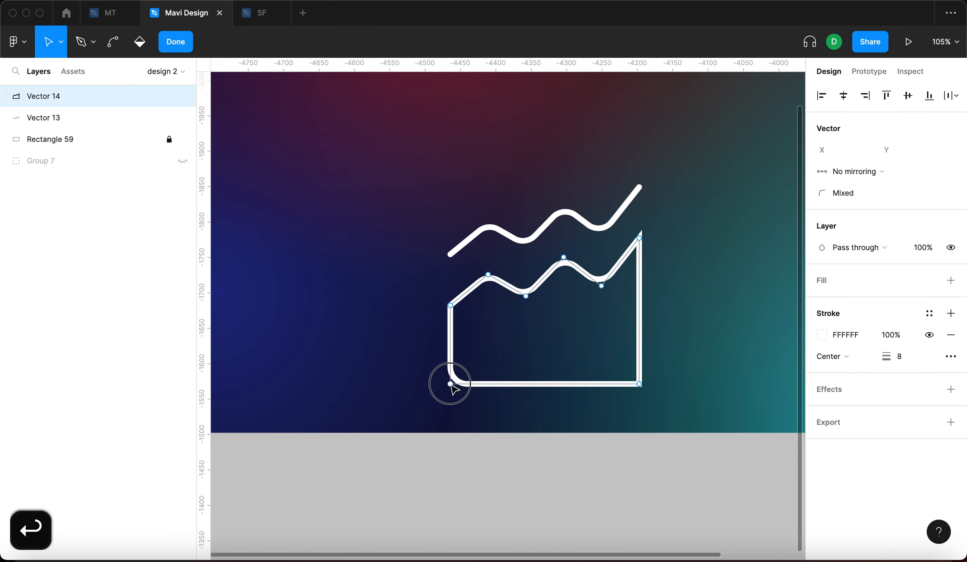
pyautogui.click(842, 194)
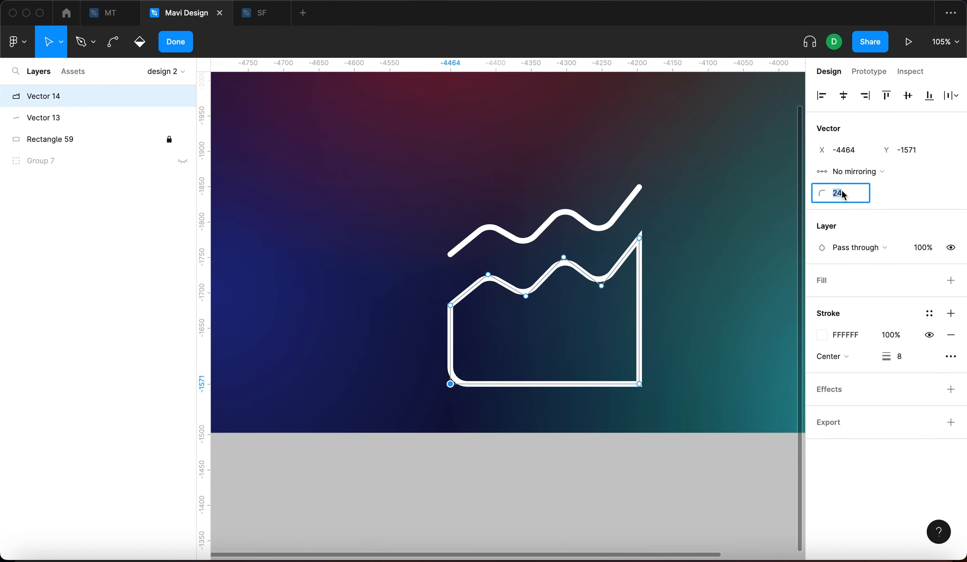
pyautogui.write('0')
pyautogui.press('Return')
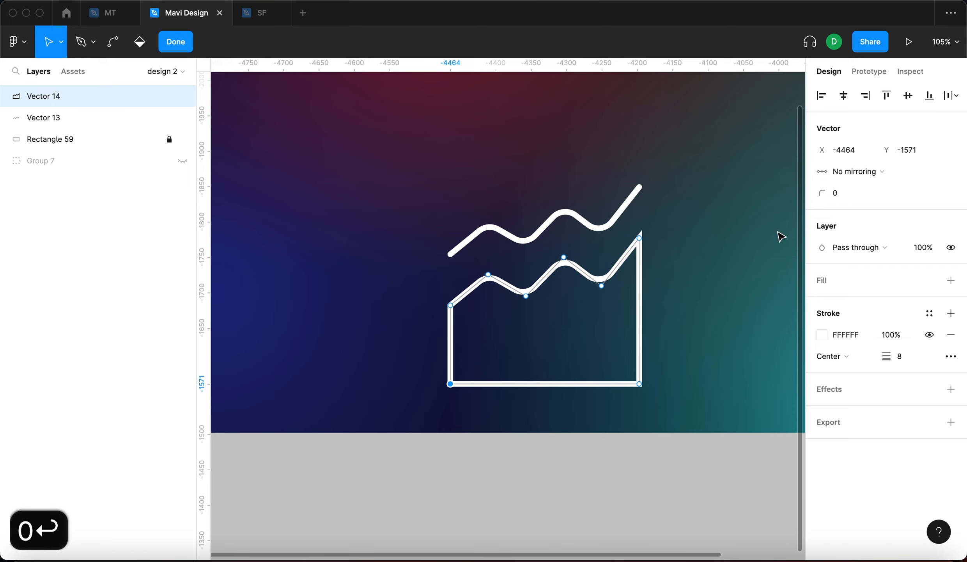
pyautogui.press('Return')
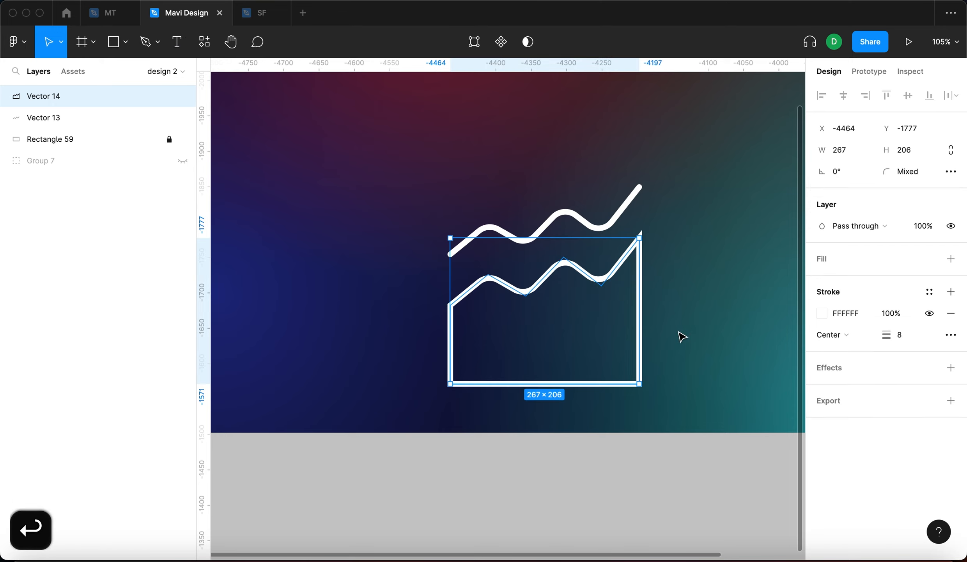
# Remove the area shape's stroke and give it a white FFFFFF fill.
pyautogui.click(681, 336)
pyautogui.click(628, 261)
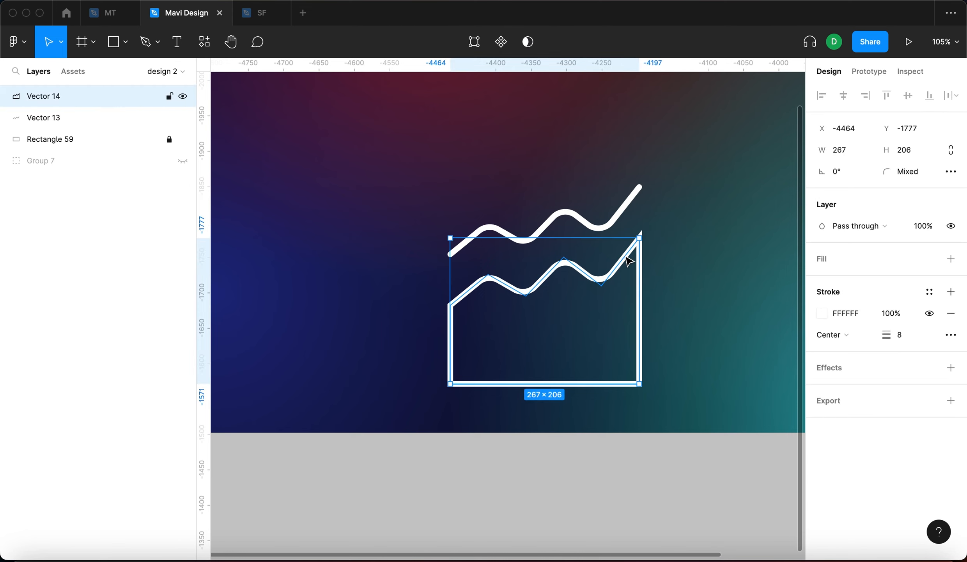
pyautogui.click(951, 315)
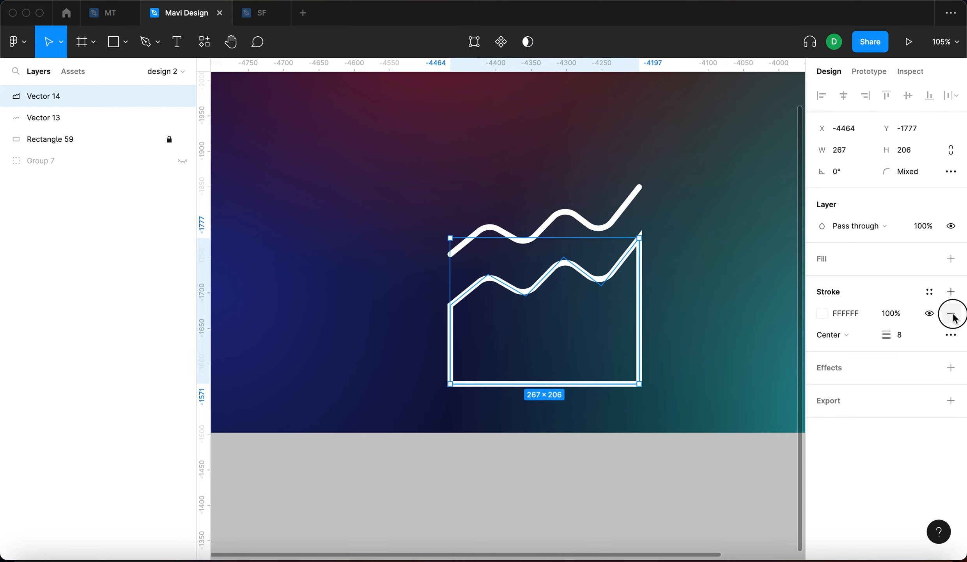
pyautogui.click(951, 260)
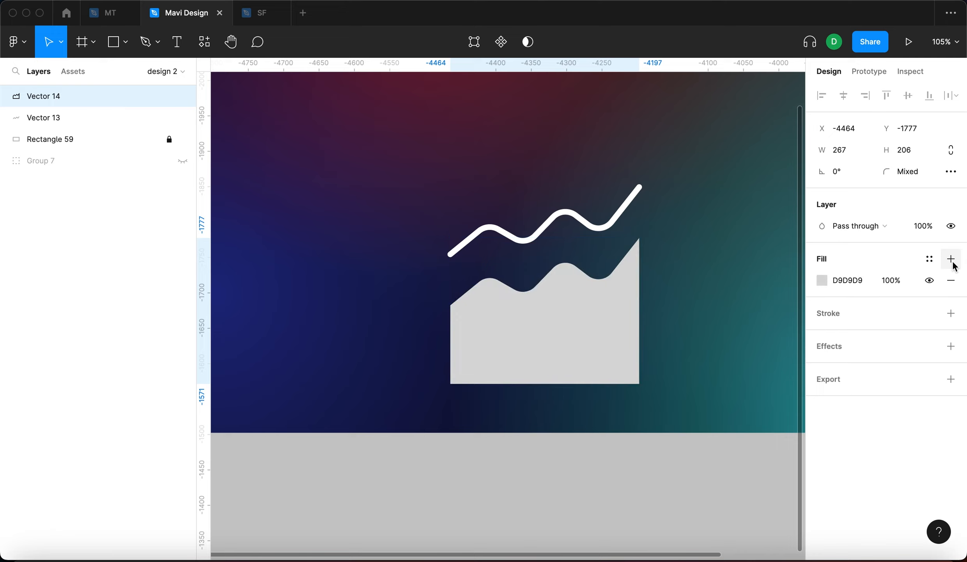
pyautogui.click(861, 287)
pyautogui.write('f')
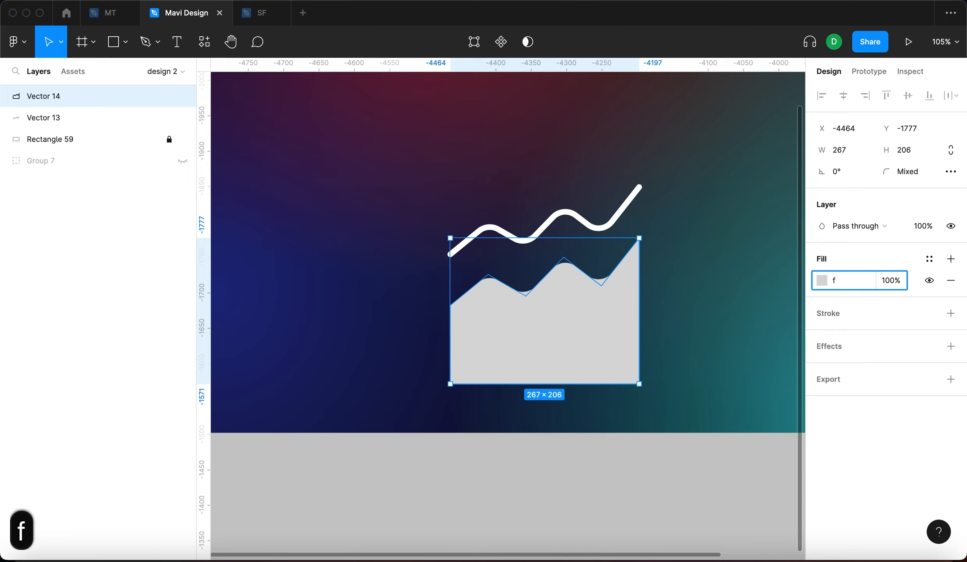
pyautogui.press('Return')
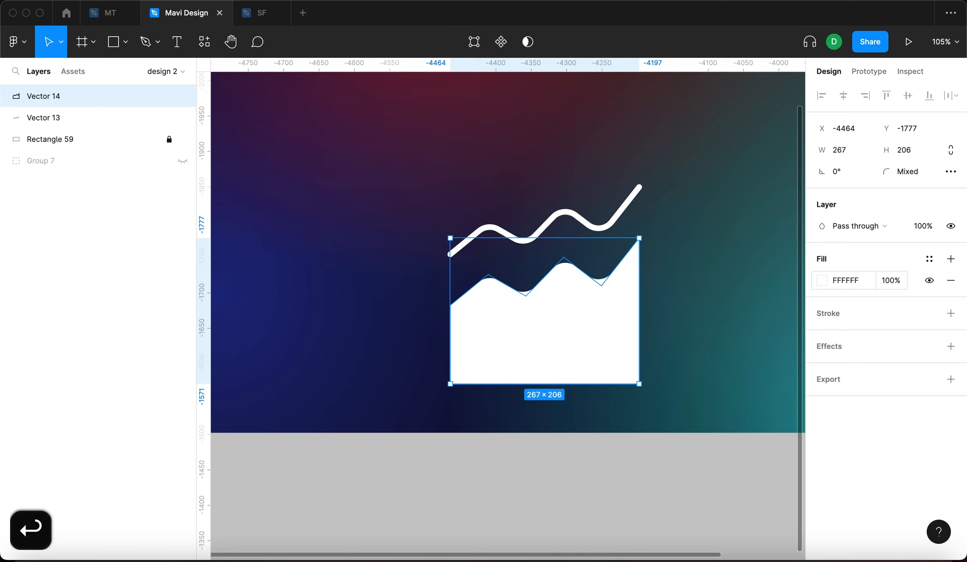
# Change the area's fill to a linear gradient, lowering its start to near the middle peak and moving its end slightly up and right.
pyautogui.click(822, 280)
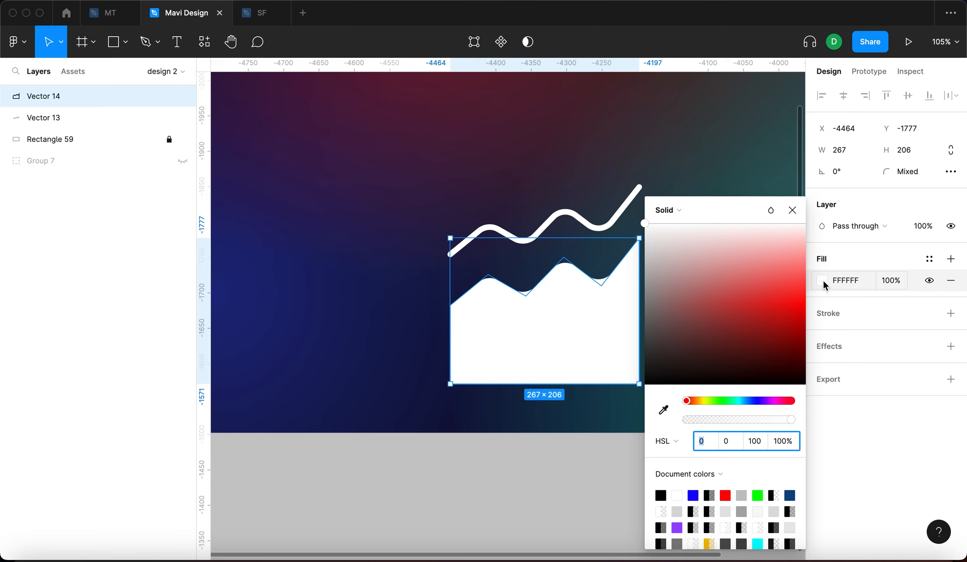
pyautogui.click(685, 213)
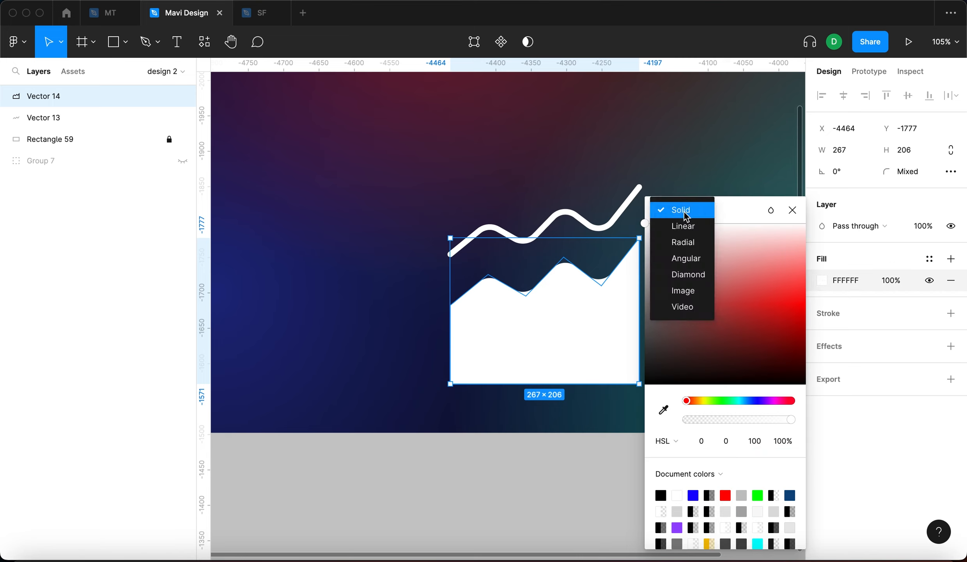
pyautogui.click(683, 226)
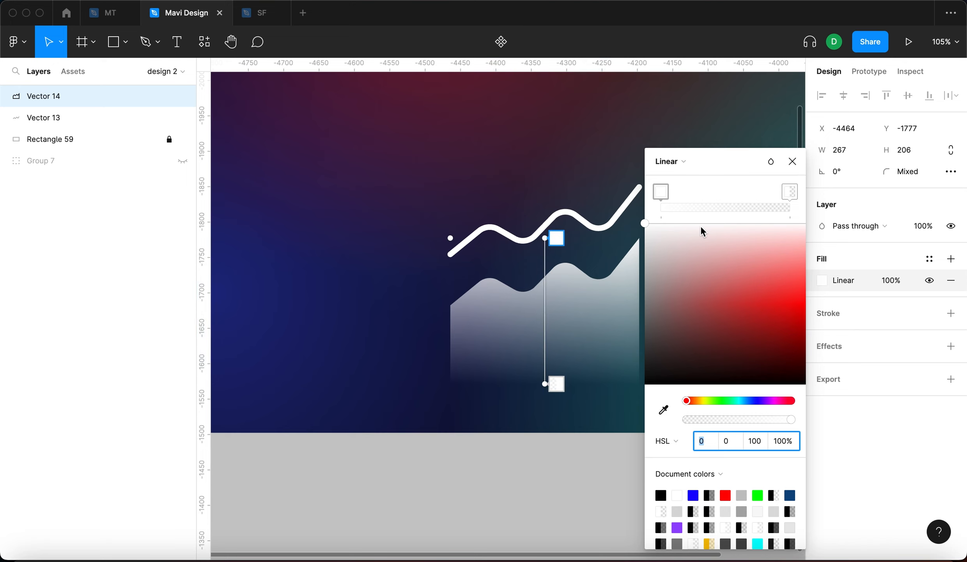
pyautogui.moveTo(545, 237); pyautogui.dragTo(545, 269)
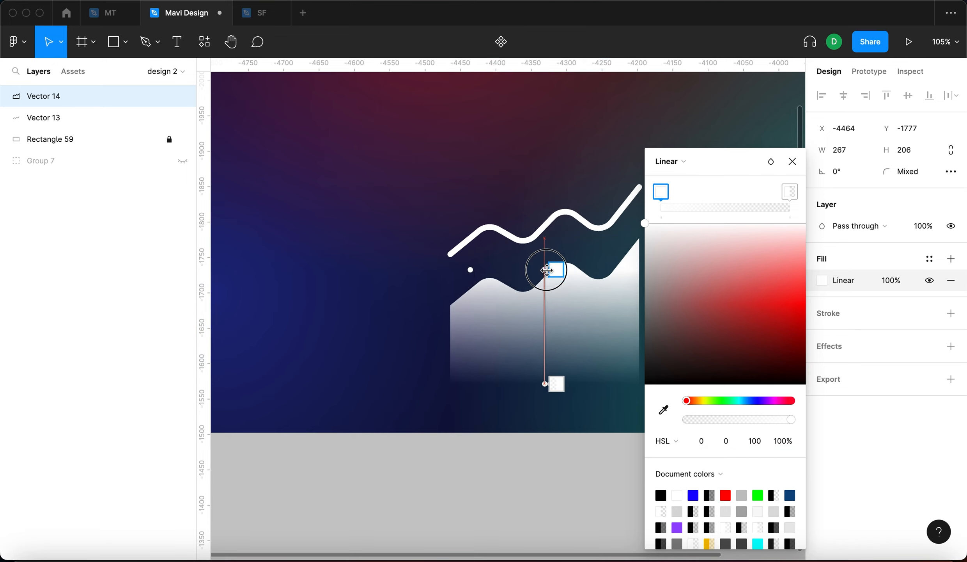
pyautogui.moveTo(545, 383)
pyautogui.mouseDown()
pyautogui.moveTo(569, 378)
pyautogui.moveTo(560, 353)
pyautogui.moveTo(553, 379)
pyautogui.mouseUp()
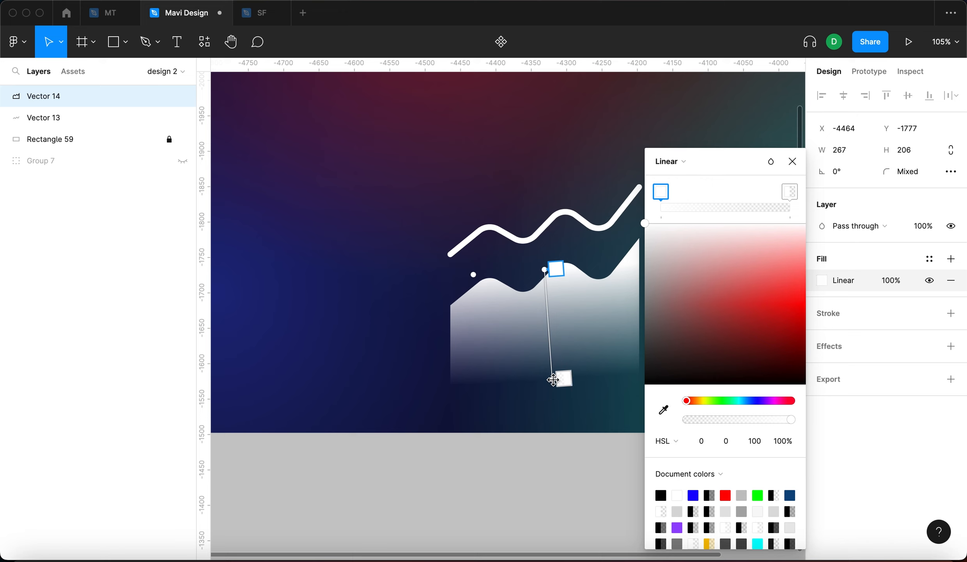
pyautogui.click(792, 162)
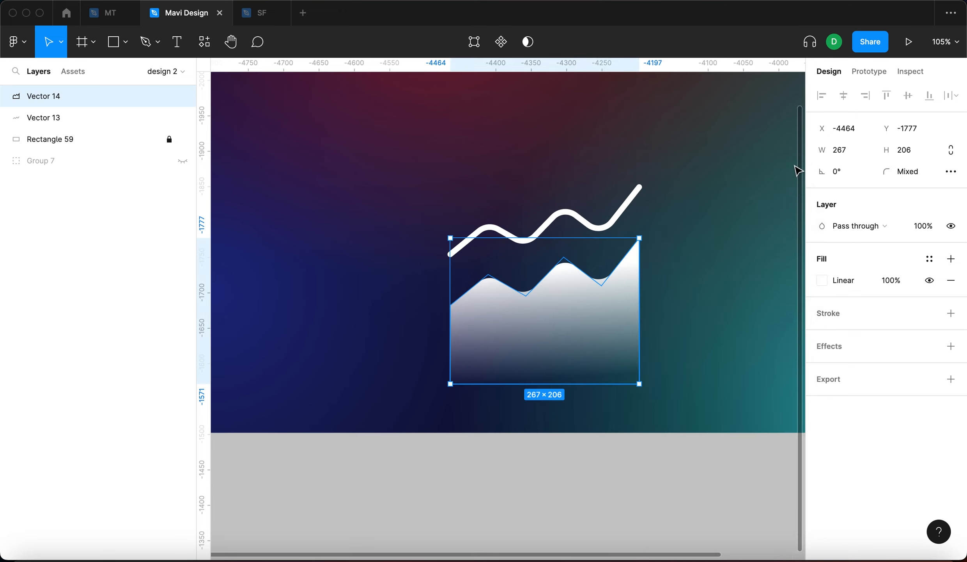
# Reduce the opacity of the area shape's gradient fill to 20%.
pyautogui.click(900, 283)
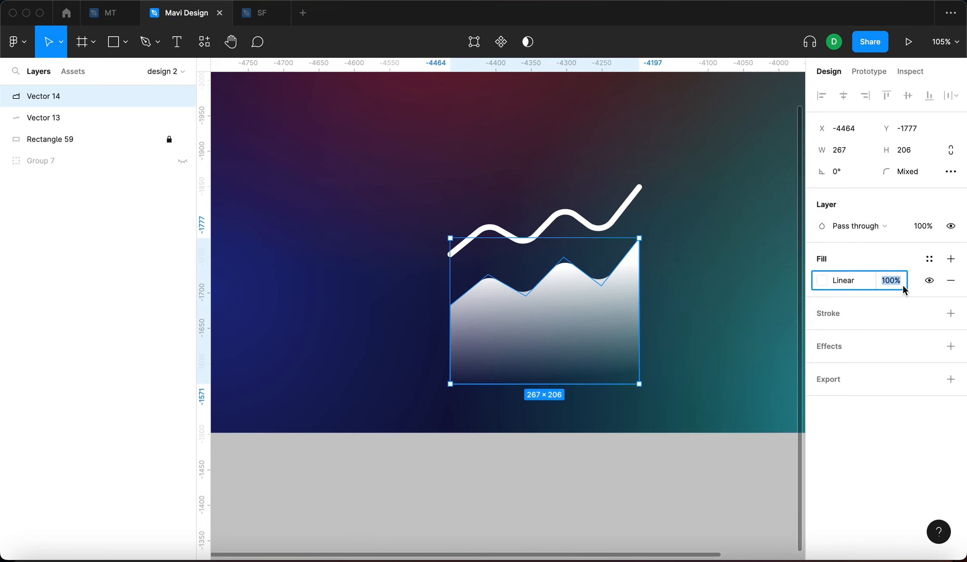
pyautogui.hotkey('shift', 'Down')
pyautogui.hotkey('shift', 'Down')
pyautogui.hotkey('shift', 'Down')
pyautogui.hotkey('shift', 'Down')
pyautogui.hotkey('shift', 'Down')
pyautogui.hotkey('shift', 'Down')
pyautogui.hotkey('shift', 'Down')
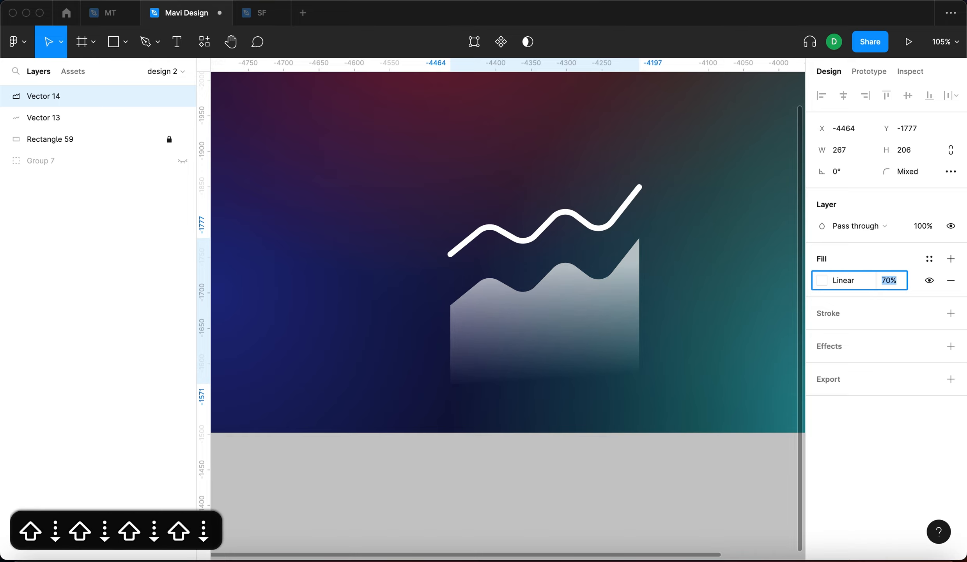
pyautogui.hotkey('shift', 'Down')
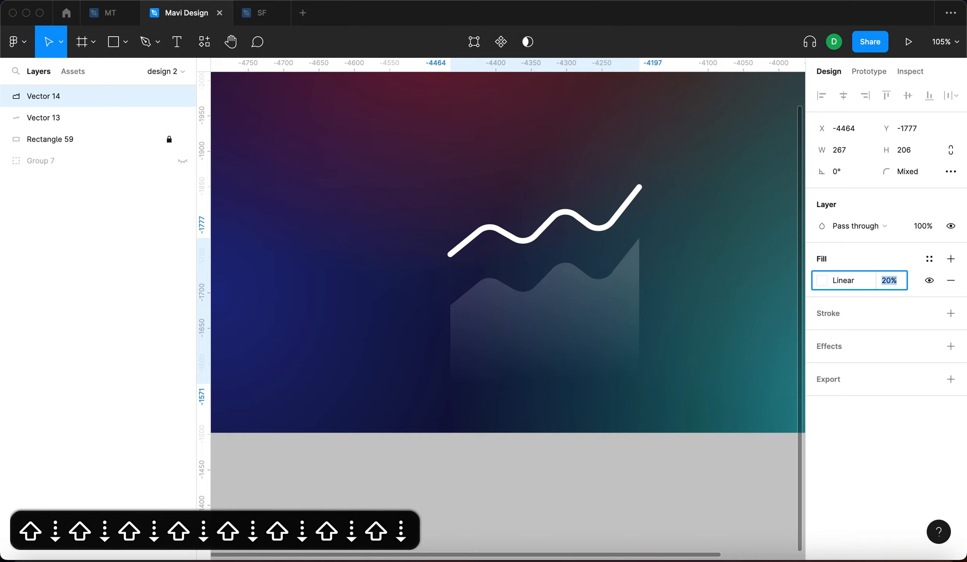
pyautogui.hotkey('shift', 'Down')
pyautogui.hotkey('shift', 'Up')
pyautogui.press('Return')
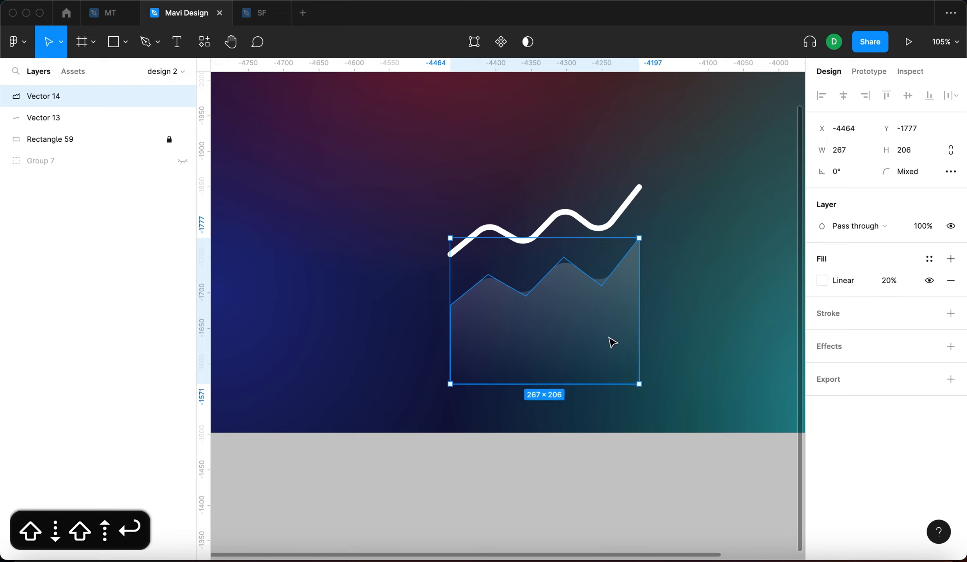
# Raise the area shape's two bottom points to about Y -1640 and move the shape up directly beneath the white line.
pyautogui.click(503, 436)
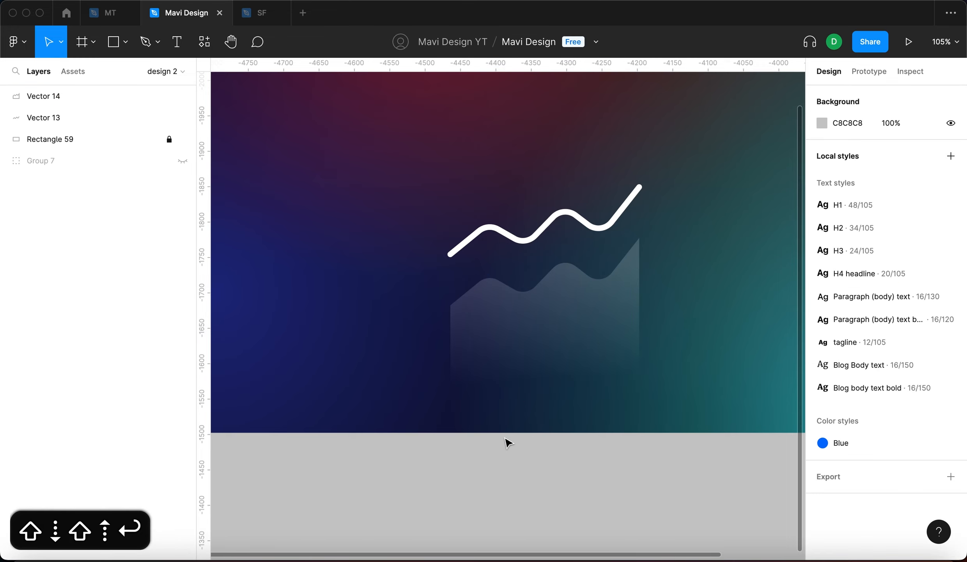
pyautogui.click(546, 338)
pyautogui.press('Return')
pyautogui.moveTo(670, 405); pyautogui.dragTo(407, 354)
pyautogui.hotkey('shift', 'Up')
pyautogui.hotkey('shift', 'Up')
pyautogui.hotkey('shift', 'Up')
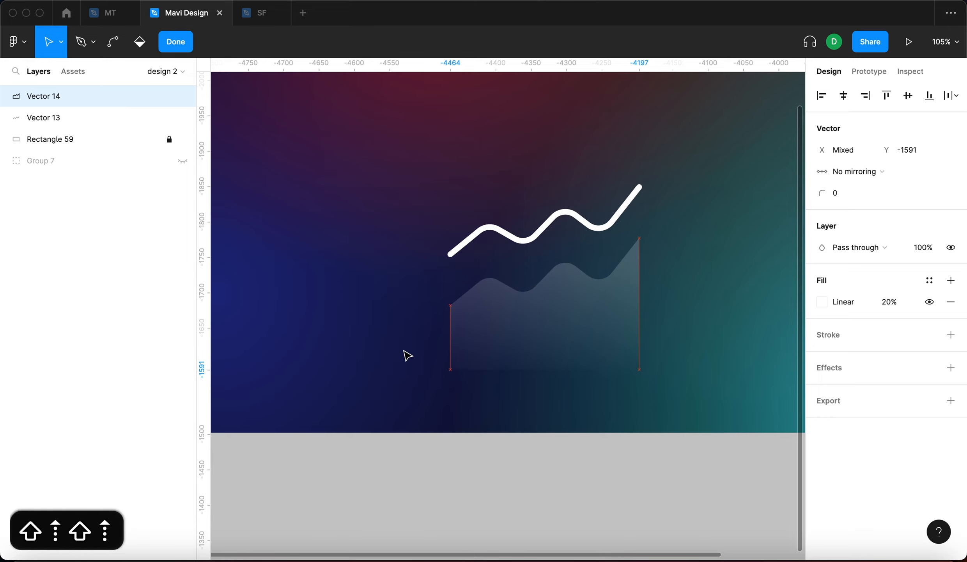
pyautogui.hotkey('shift', 'Up')
pyautogui.hotkey('shift', 'Up')
pyautogui.hotkey('shift', 'Up')
pyautogui.hotkey('shift', 'Up')
pyautogui.hotkey('shift', 'Up')
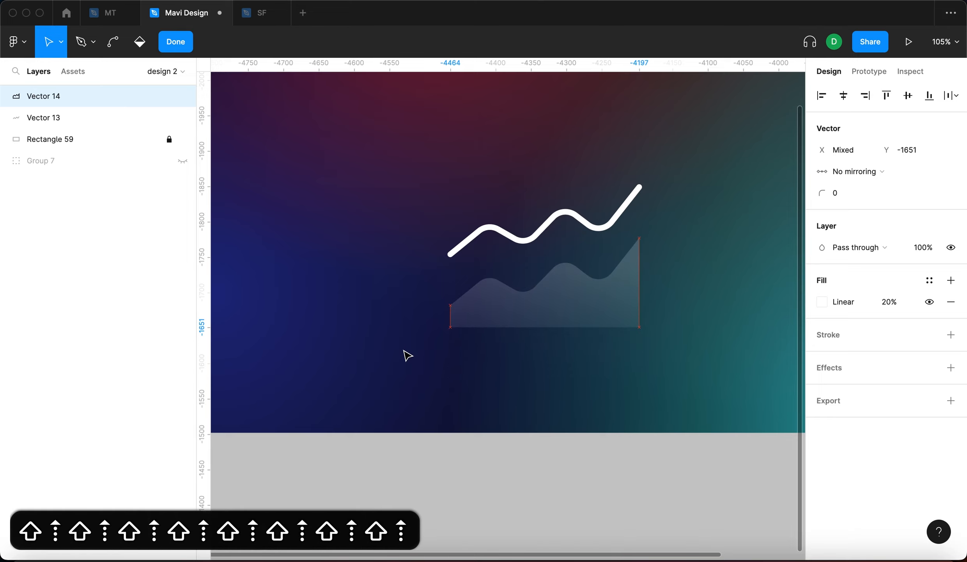
pyautogui.hotkey('shift', 'Down')
pyautogui.press('Return')
pyautogui.click(391, 323)
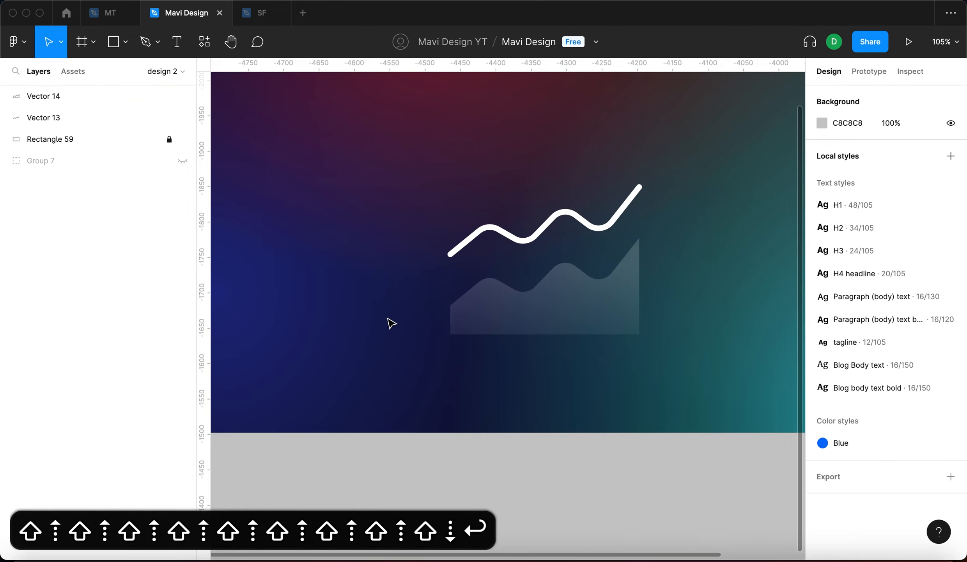
pyautogui.moveTo(557, 322); pyautogui.dragTo(554, 267)
pyautogui.click(726, 232)
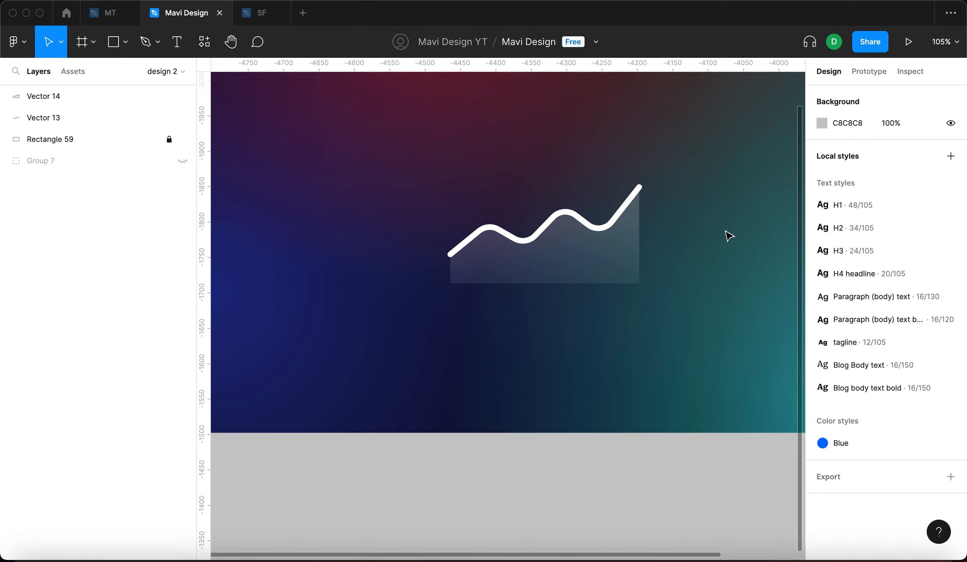
# Add a circle with a white FFFFFF fill, scale it to 22 × 22 and center it on the line's right end.
pyautogui.press('o')
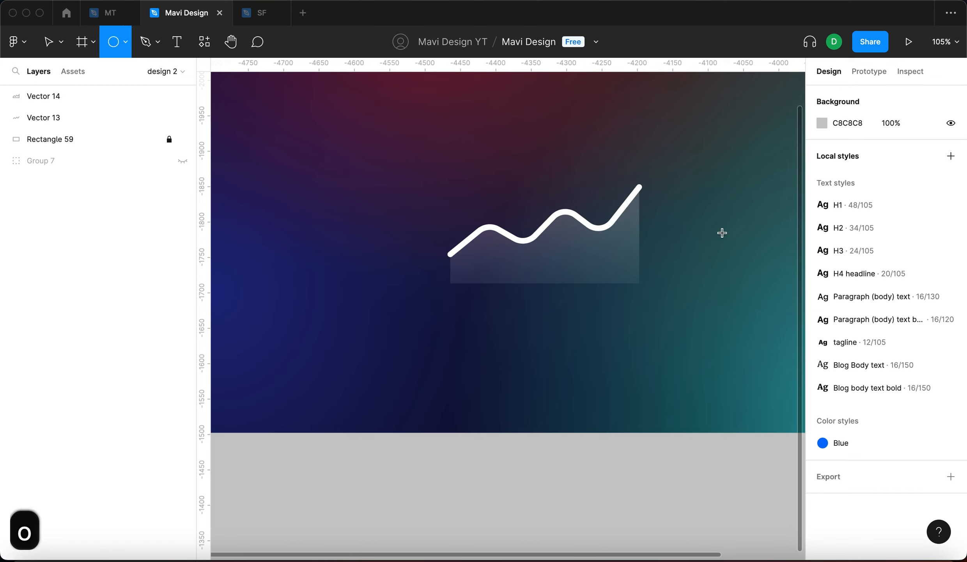
pyautogui.click(622, 169)
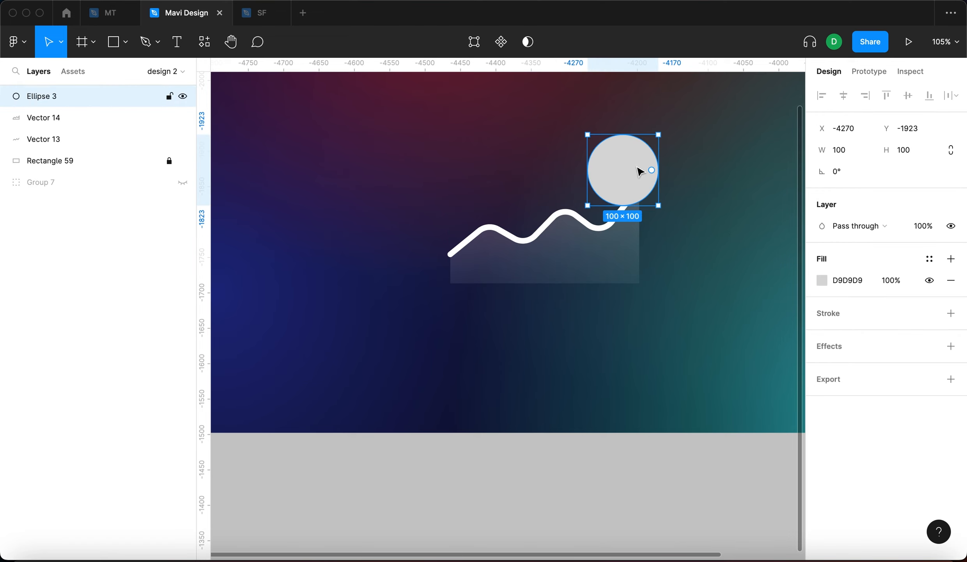
pyautogui.moveTo(631, 136); pyautogui.dragTo(631, 160)
pyautogui.click(849, 281)
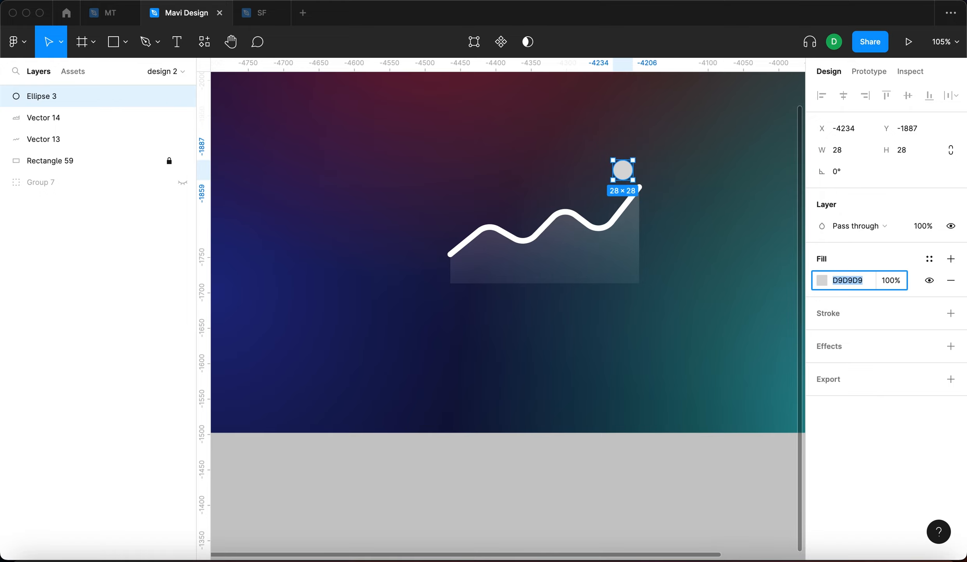
pyautogui.write('f')
pyautogui.press('Return')
pyautogui.click(673, 197)
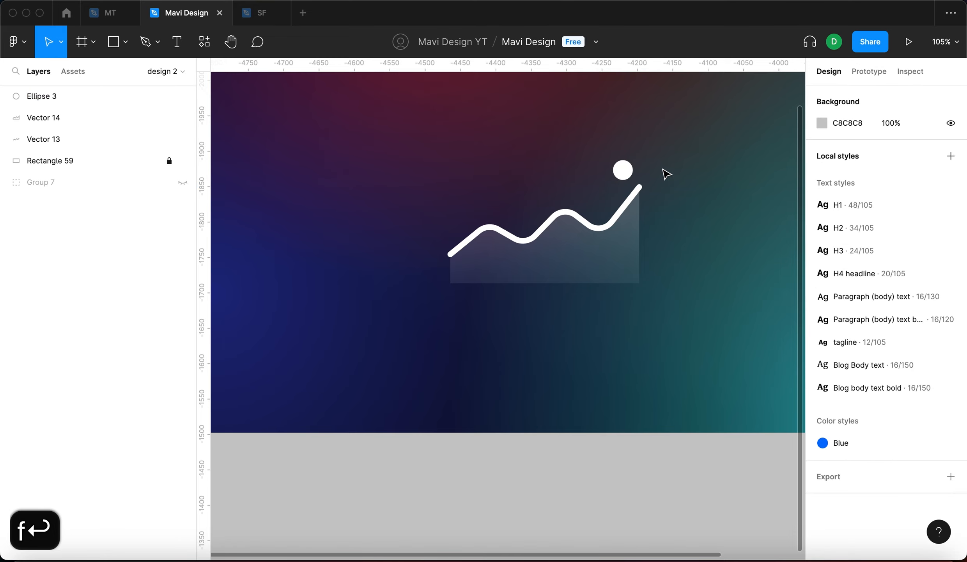
pyautogui.scroll(5, 666, 174)
pyautogui.moveTo(606, 198)
pyautogui.mouseDown()
pyautogui.moveTo(625, 212)
pyautogui.moveTo(620, 191)
pyautogui.mouseUp()
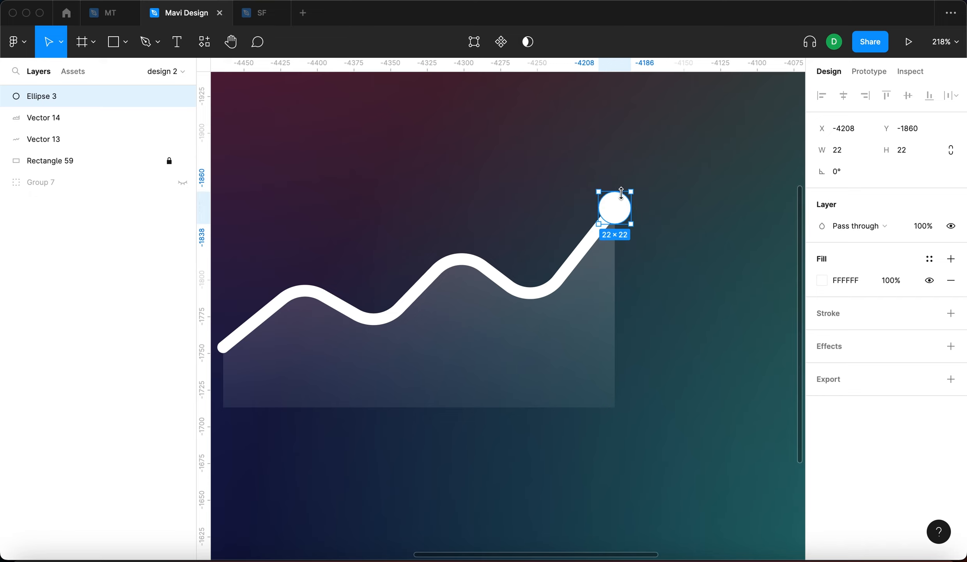
# Duplicate the circle, enlarge the copy to 36 × 36 behind the original and set the copy's fill opacity to 40%.
pyautogui.press('super+d')
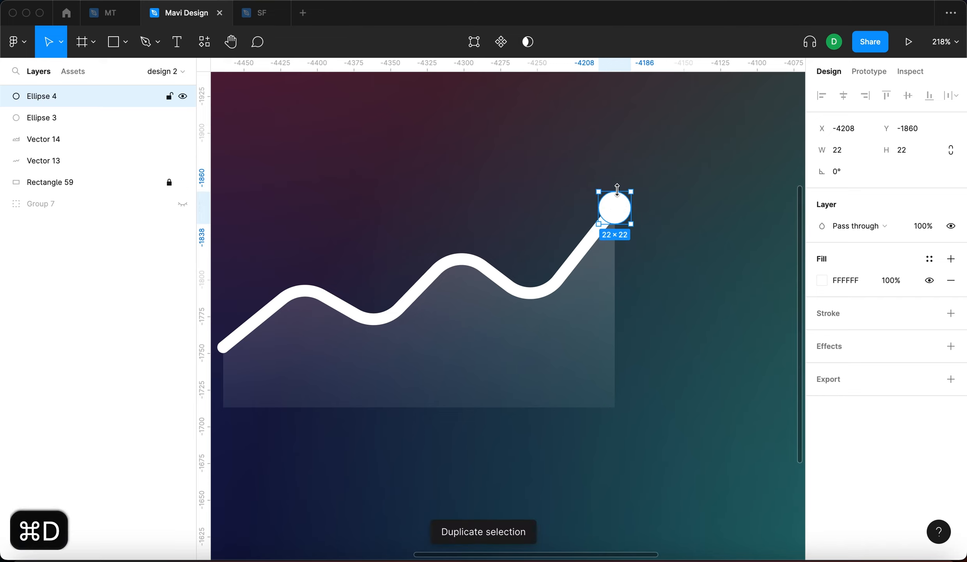
pyautogui.moveTo(618, 189); pyautogui.dragTo(619, 181)
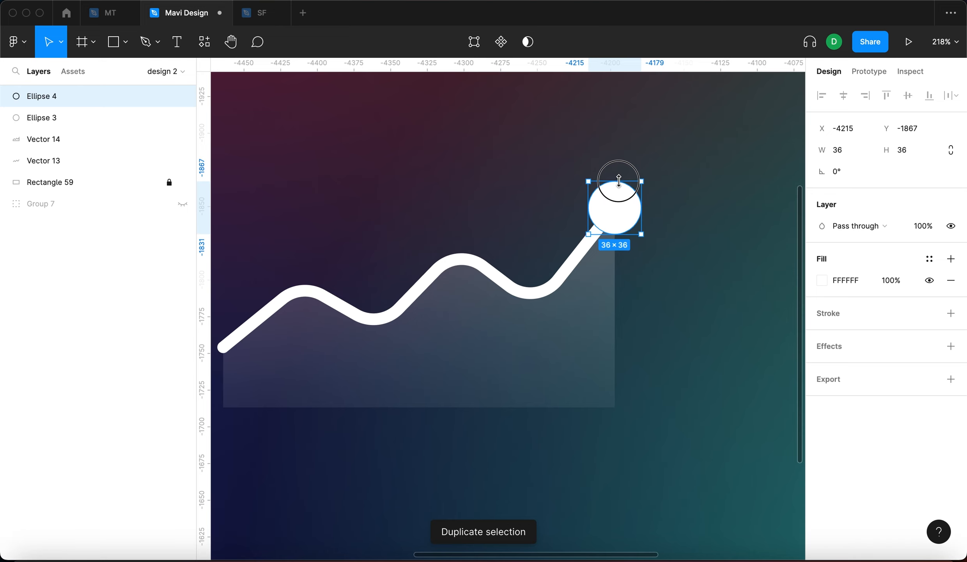
pyautogui.press('super+bracketleft')
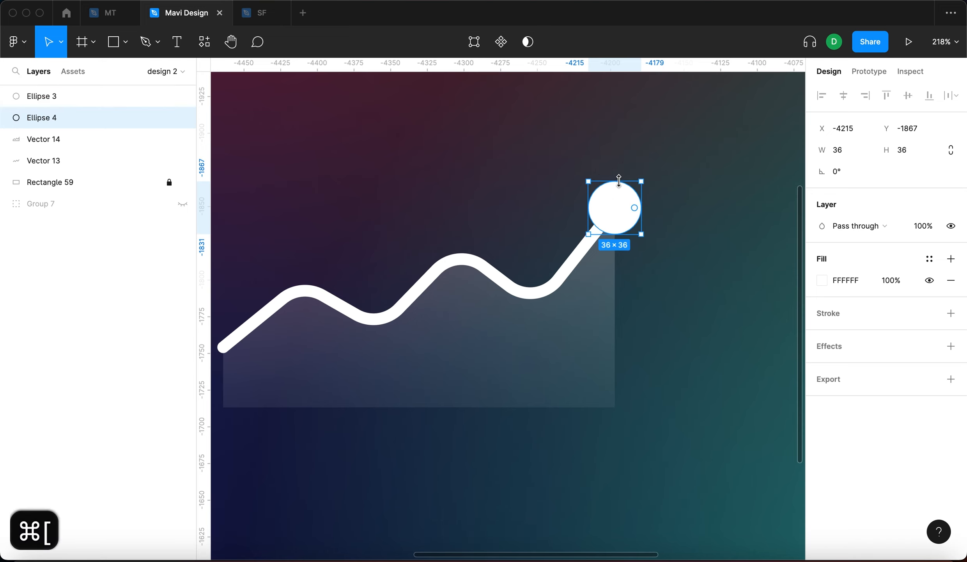
pyautogui.click(896, 281)
pyautogui.write('40')
pyautogui.press('Return')
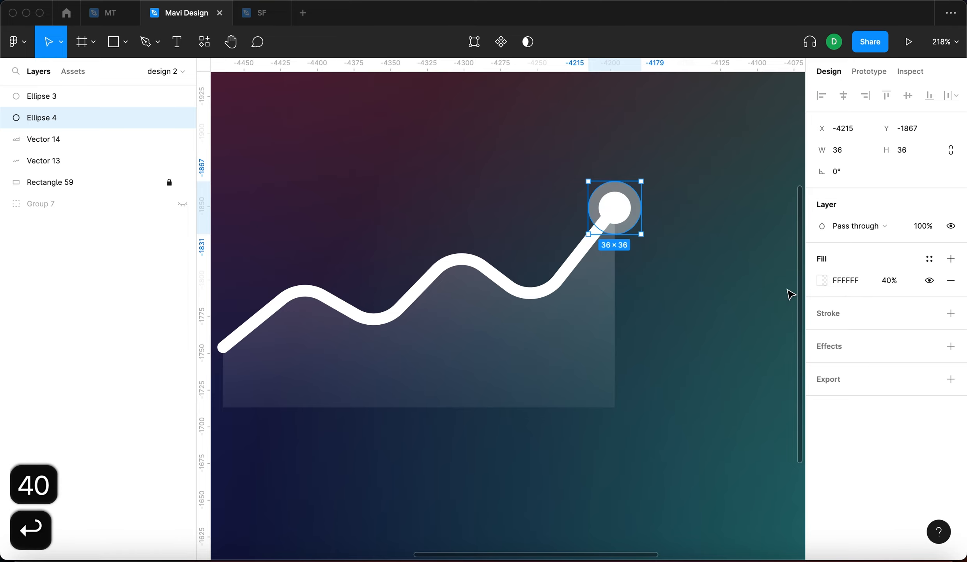
pyautogui.click(741, 296)
pyautogui.scroll(3, 688, 248)
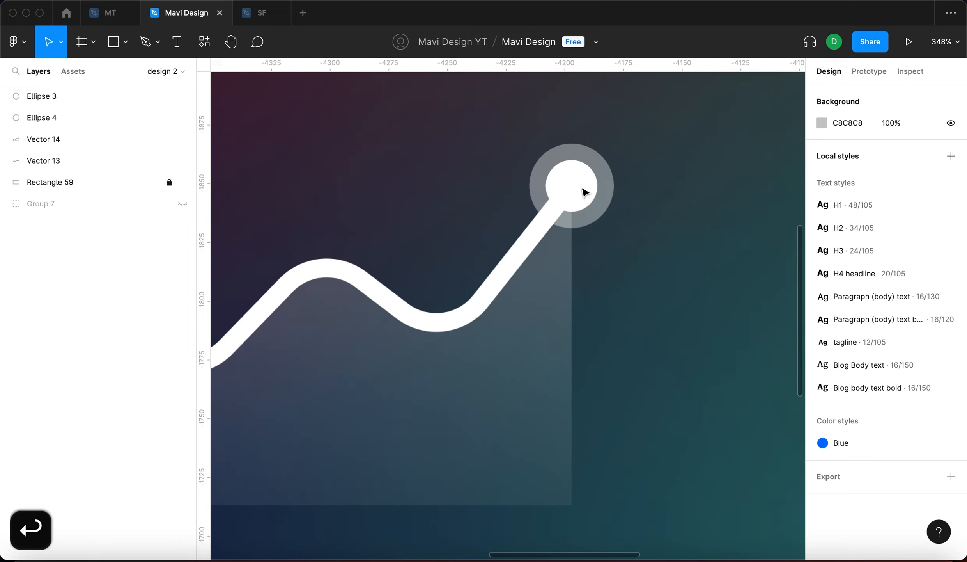
# Enlarge the translucent rear circle to 46 × 46 and lower its fill opacity to about 18%.
pyautogui.click(619, 191)
pyautogui.moveTo(623, 190); pyautogui.dragTo(626, 188)
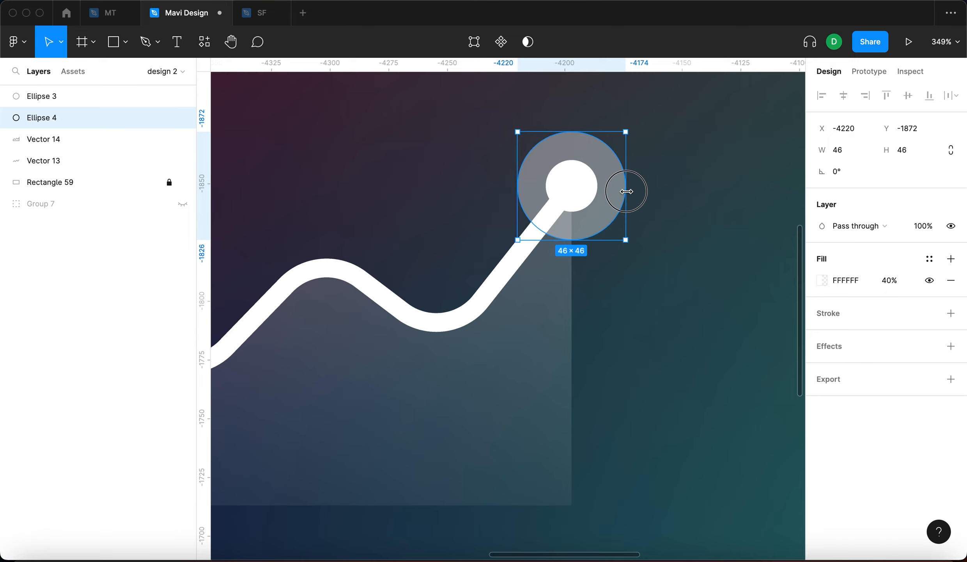
pyautogui.click(889, 280)
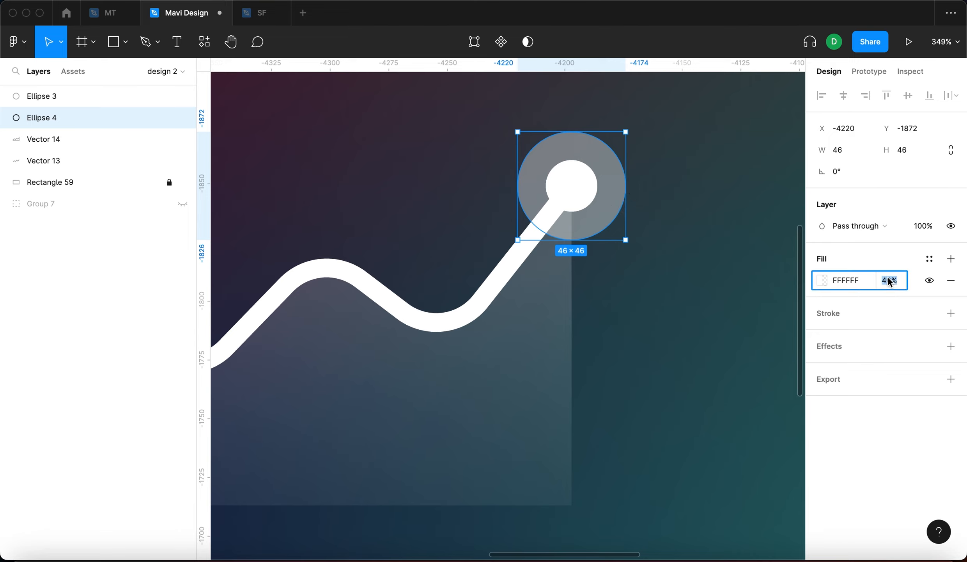
pyautogui.hotkey('shift', 'Down')
pyautogui.hotkey('shift', 'Down')
pyautogui.press('Down')
pyautogui.press('Down')
pyautogui.press('Down')
pyautogui.press('Down')
pyautogui.press('Down')
pyautogui.press('Down')
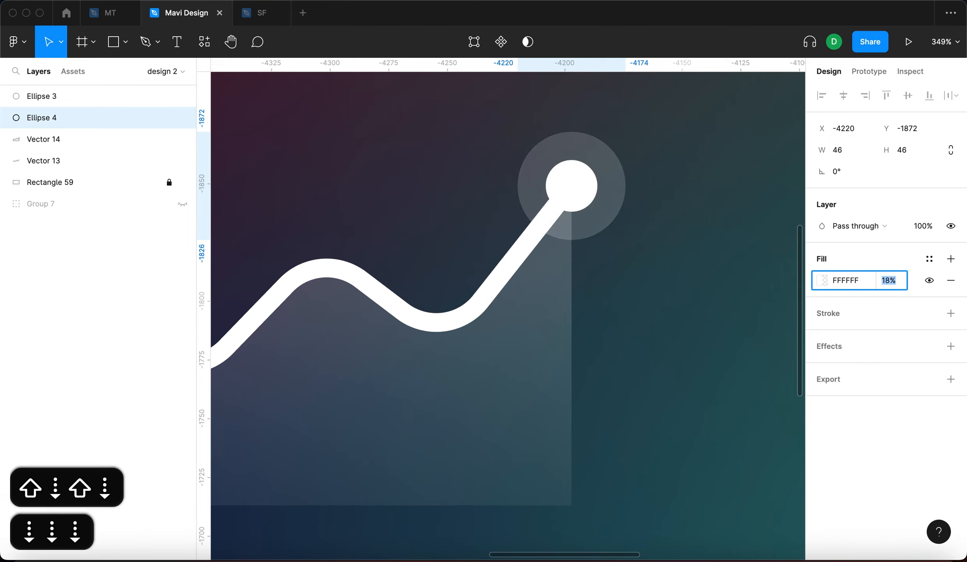
pyautogui.click(741, 303)
# Draw a rectangle of about 359 × 251 covering the whole chart and give it a white FFFFFF fill.
pyautogui.scroll(-10, 741, 302)
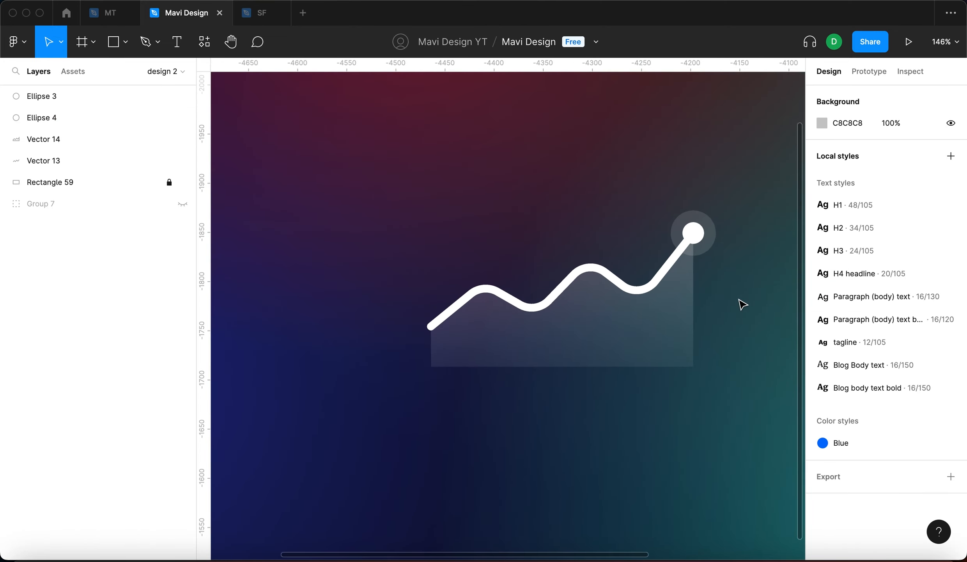
pyautogui.hscroll(4, 743, 304)
pyautogui.click(701, 345)
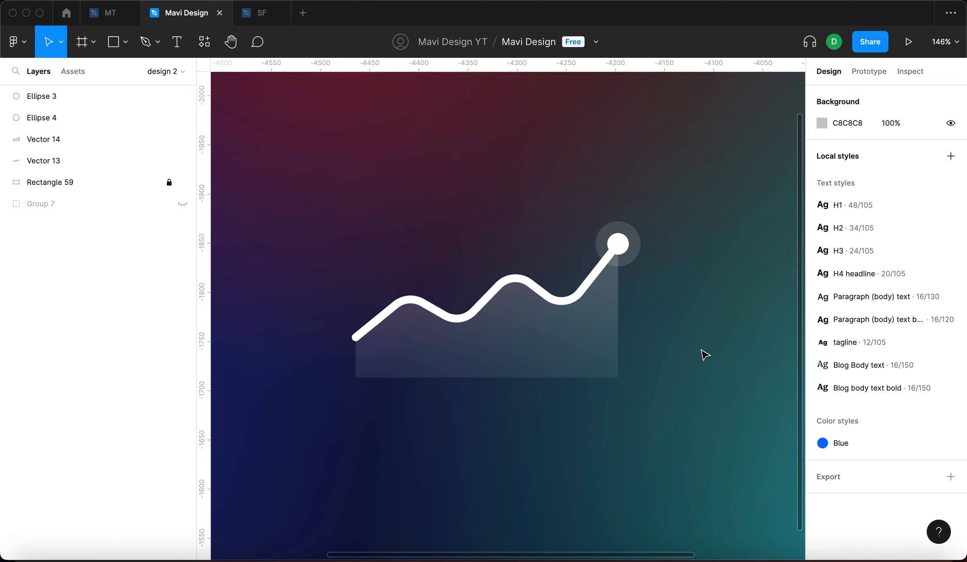
pyautogui.press('r')
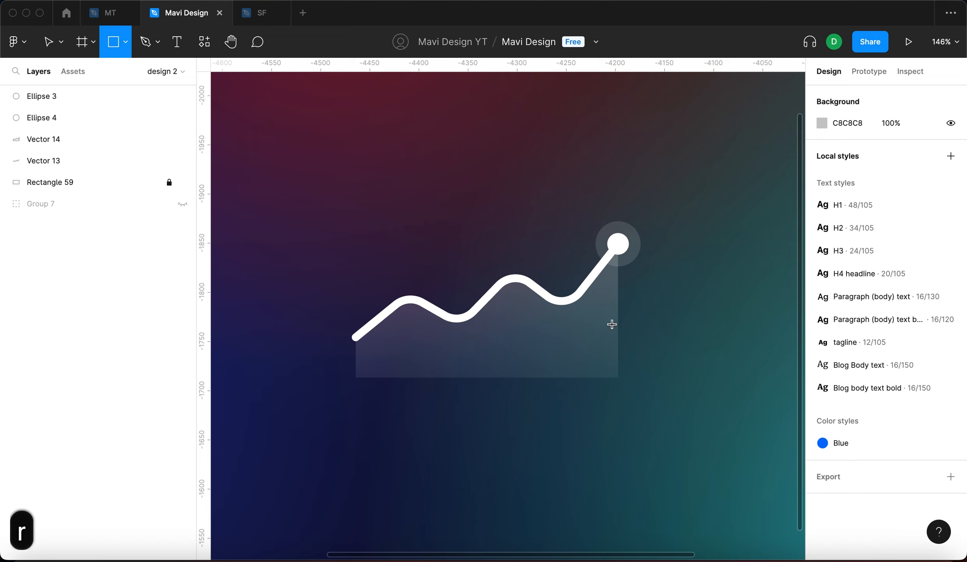
pyautogui.moveTo(306, 164); pyautogui.dragTo(658, 412)
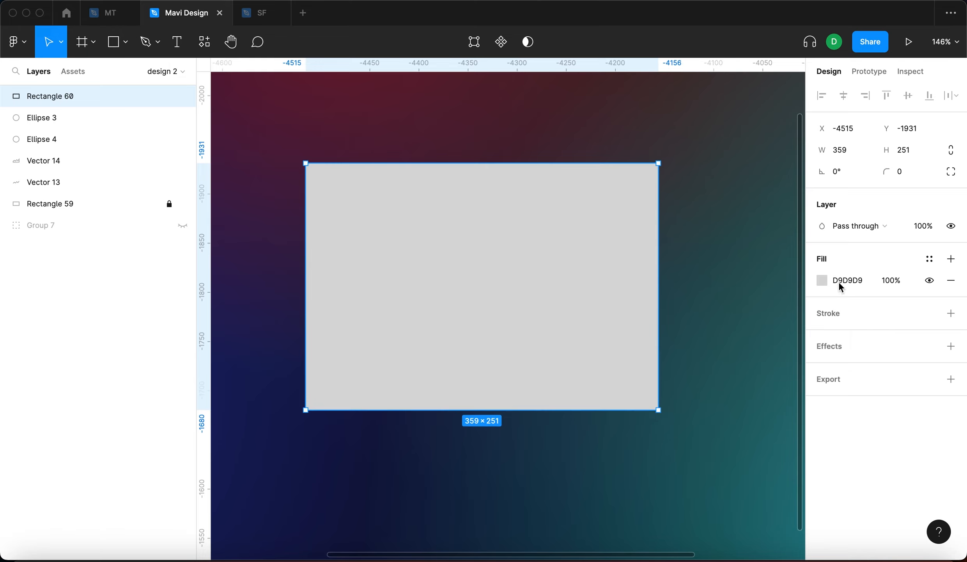
pyautogui.click(853, 280)
pyautogui.write('f')
pyautogui.press('Return')
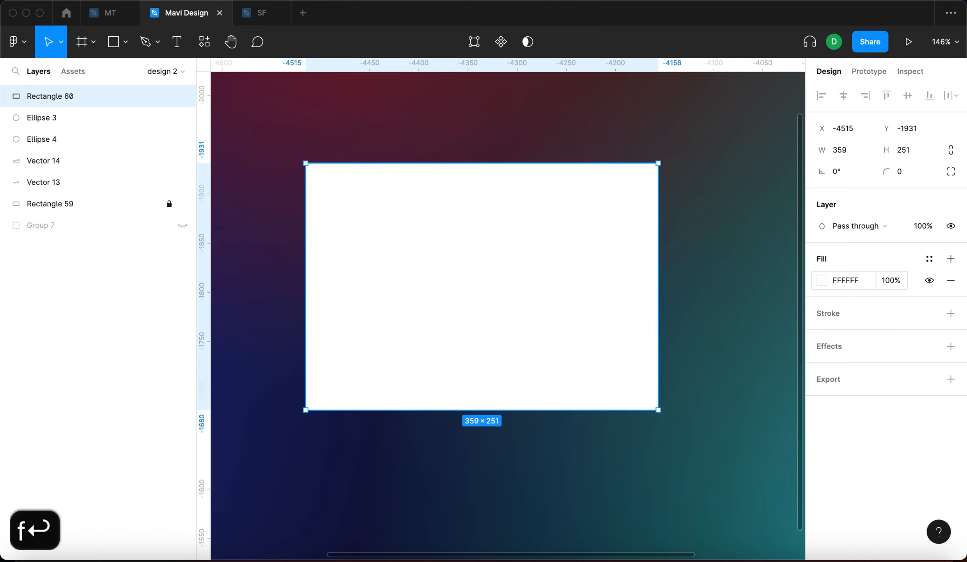
# Round the rectangle's corners to a radius of 50 and shift it slightly down and right to X -4510, Y -1922.
pyautogui.click(907, 175)
pyautogui.hotkey('shift', 'Up')
pyautogui.hotkey('shift', 'Up')
pyautogui.hotkey('shift', 'Up')
pyautogui.hotkey('shift', 'Up')
pyautogui.hotkey('shift', 'Up')
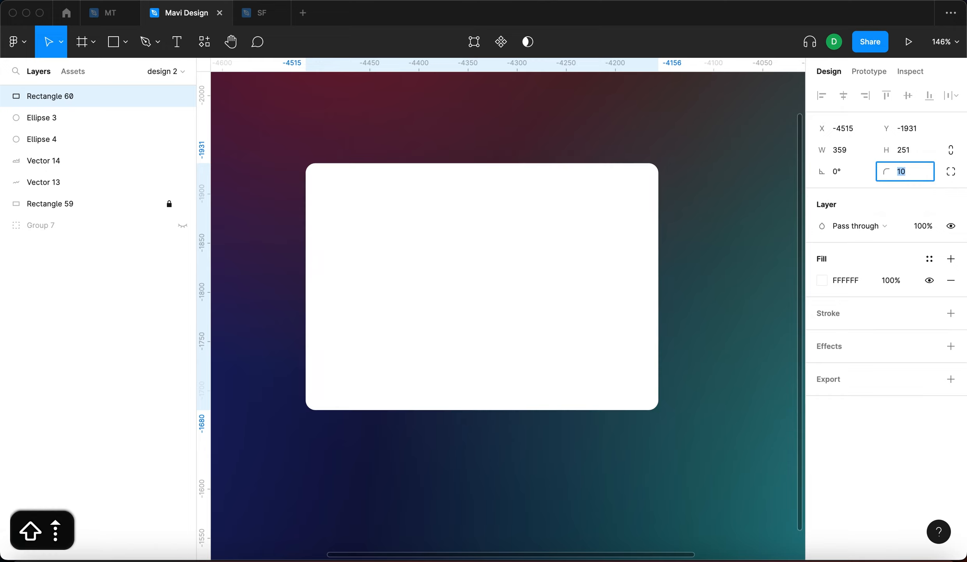
pyautogui.press('Return')
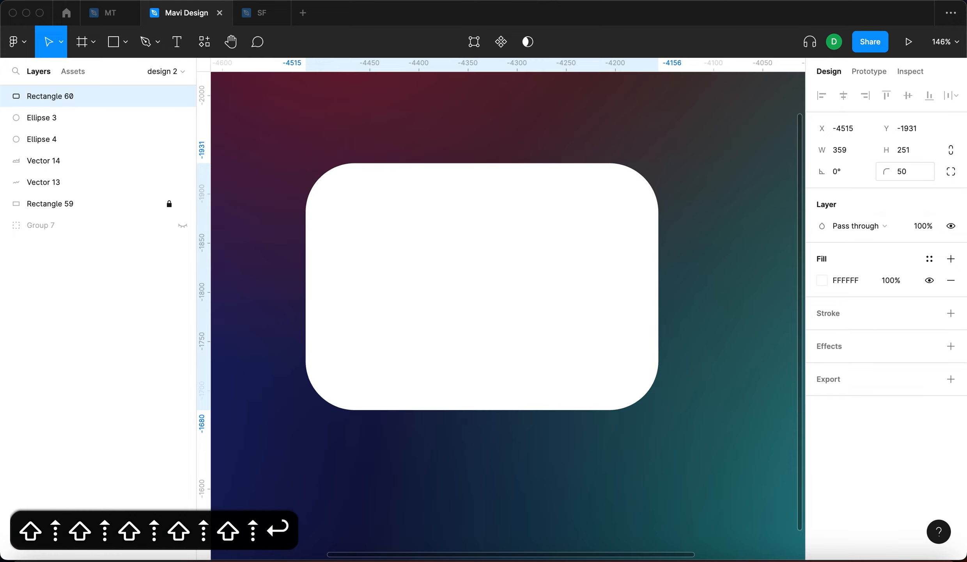
pyautogui.moveTo(606, 263); pyautogui.dragTo(612, 272)
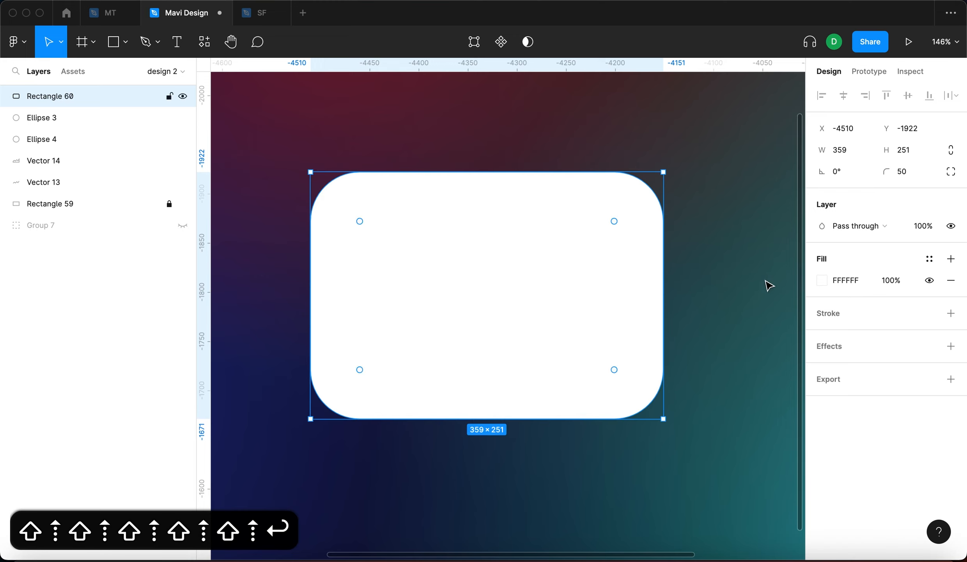
# Change the rectangle's fill to a linear gradient running diagonally from its upper-left corner to its lower-right corner.
pyautogui.click(822, 280)
pyautogui.click(707, 213)
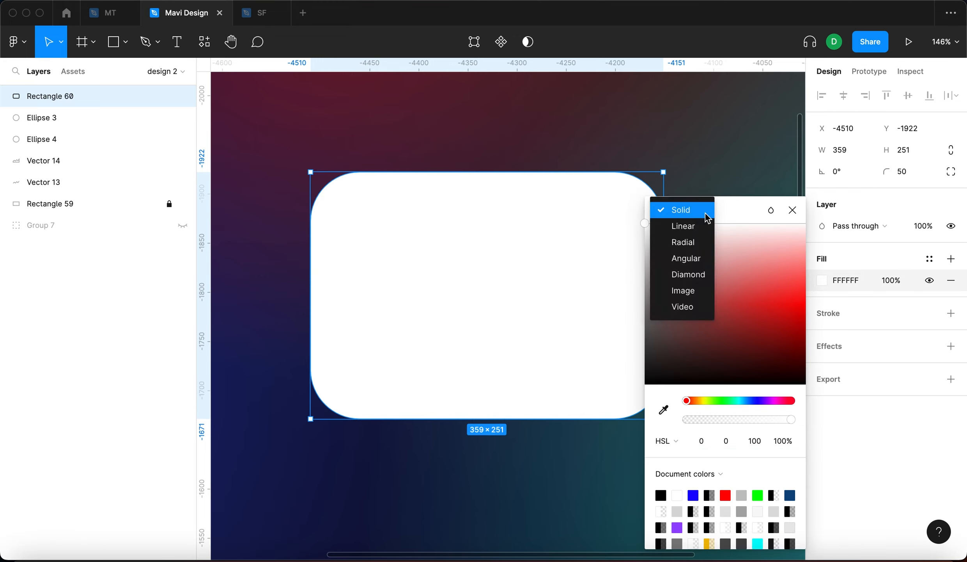
pyautogui.click(704, 226)
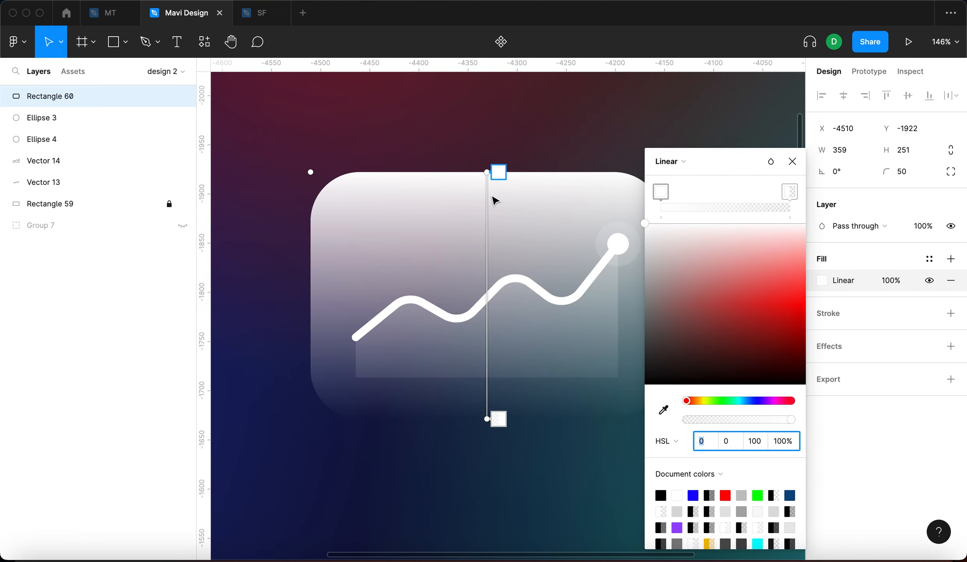
pyautogui.moveTo(485, 172); pyautogui.dragTo(367, 190)
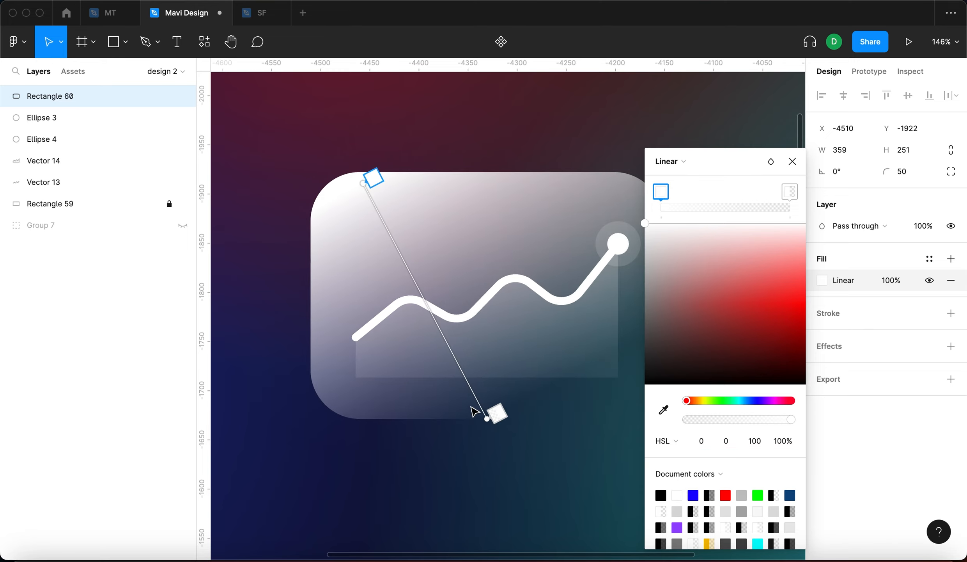
pyautogui.moveTo(495, 413); pyautogui.dragTo(638, 410)
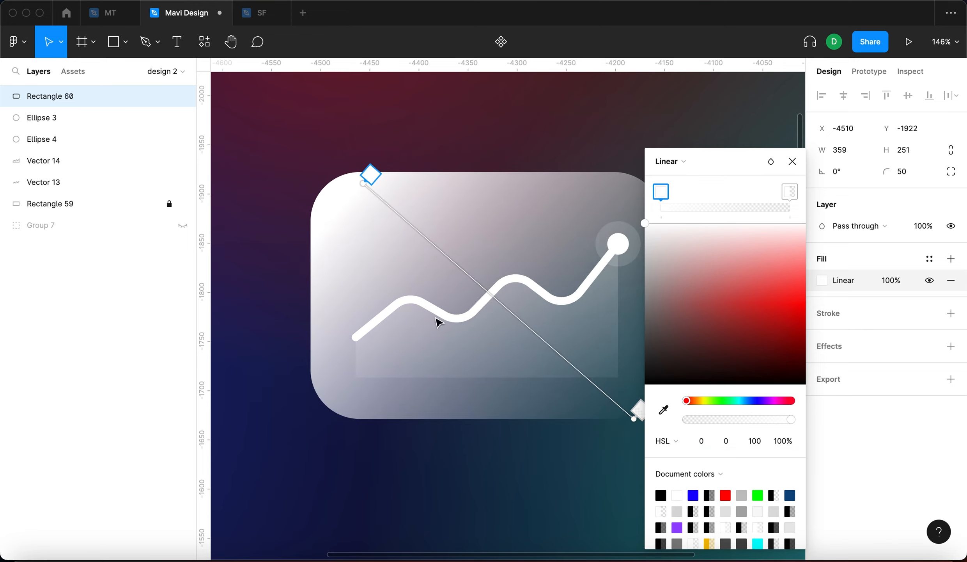
# Set the opacity of the gradient's end stop to 21% and finish editing the rectangle's fill.
pyautogui.scroll(-5, 438, 322)
pyautogui.click(791, 191)
pyautogui.moveTo(691, 422); pyautogui.dragTo(709, 423)
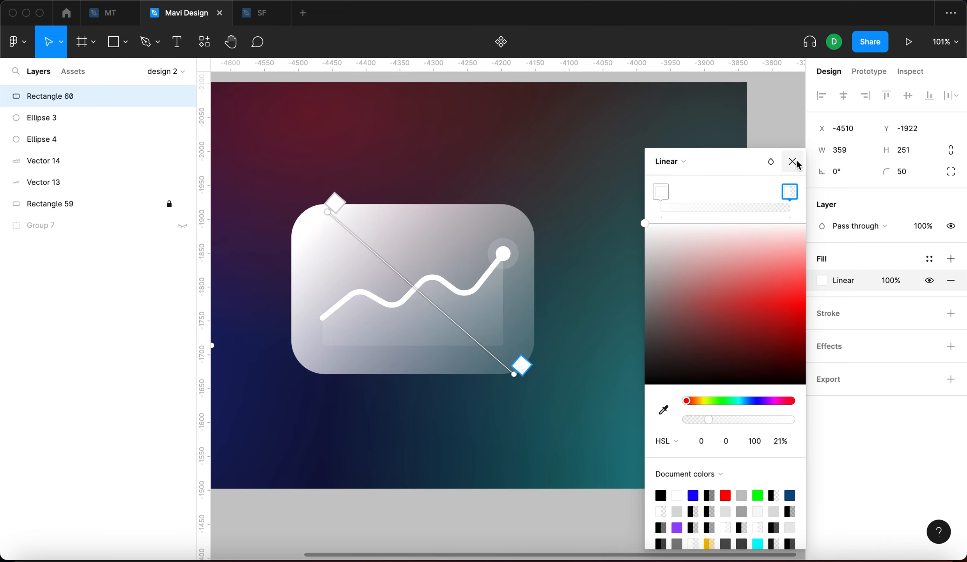
pyautogui.click(793, 161)
pyautogui.click(688, 222)
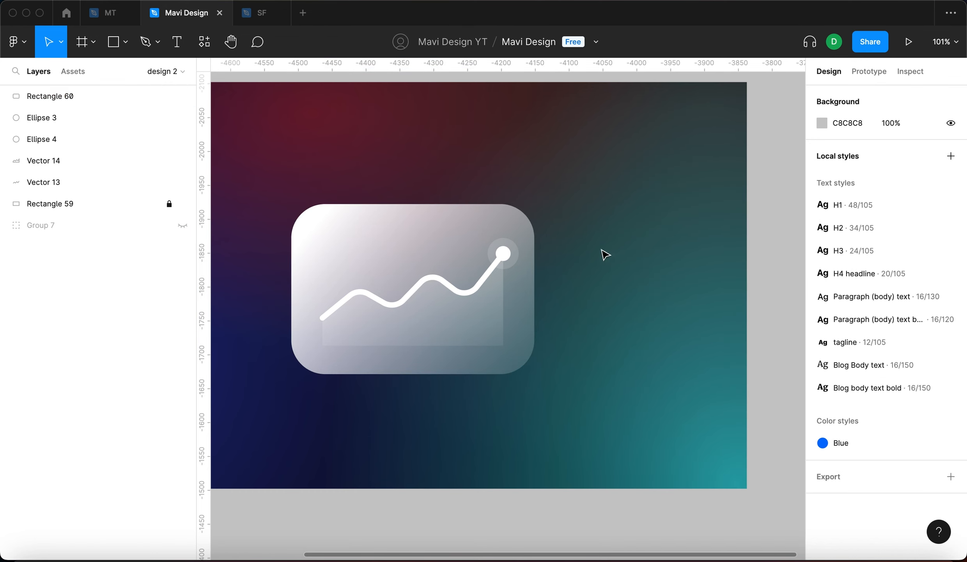
# Add a stroke to the rounded card rectangle and colour it white FFFFFF.
pyautogui.click(531, 278)
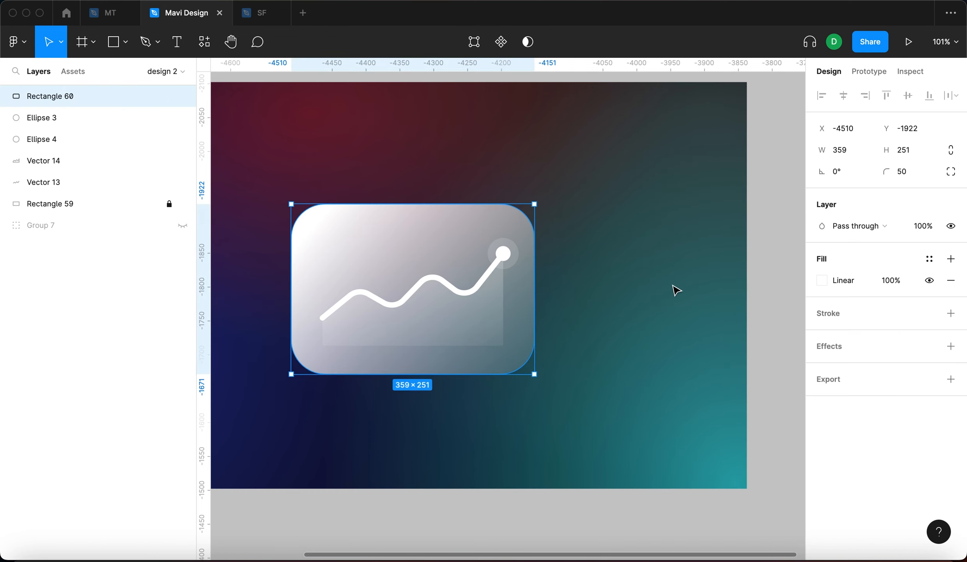
pyautogui.click(952, 313)
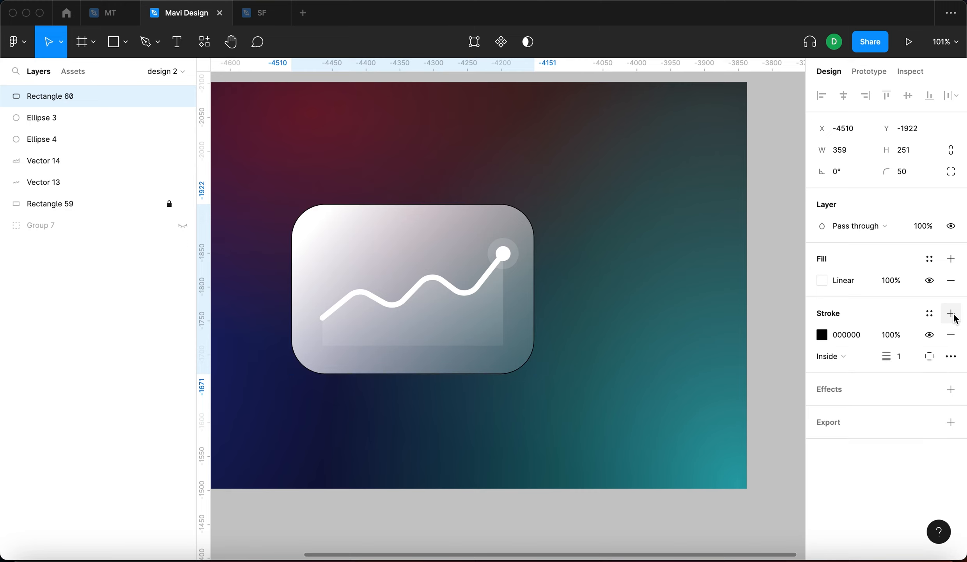
pyautogui.click(839, 337)
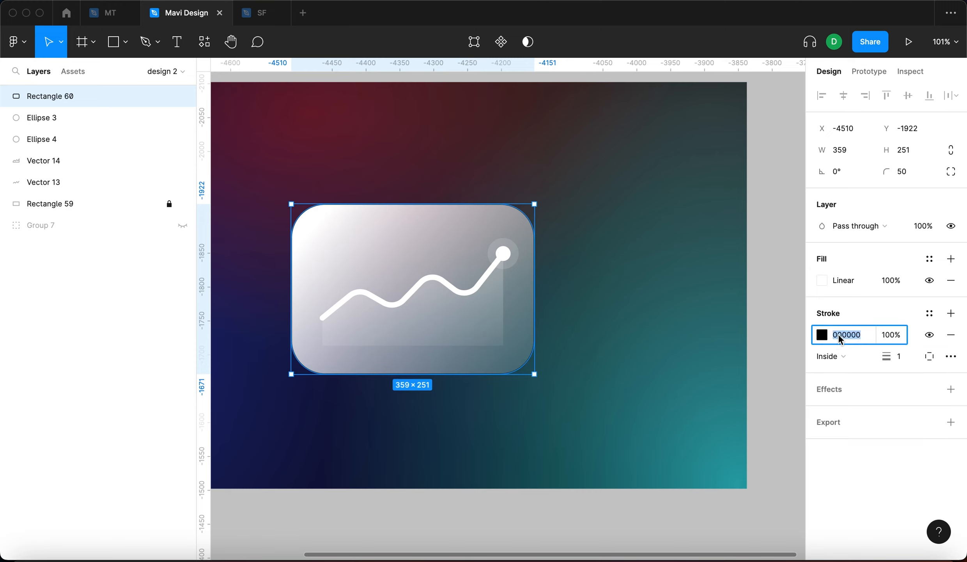
pyautogui.write('f')
pyautogui.press('Return')
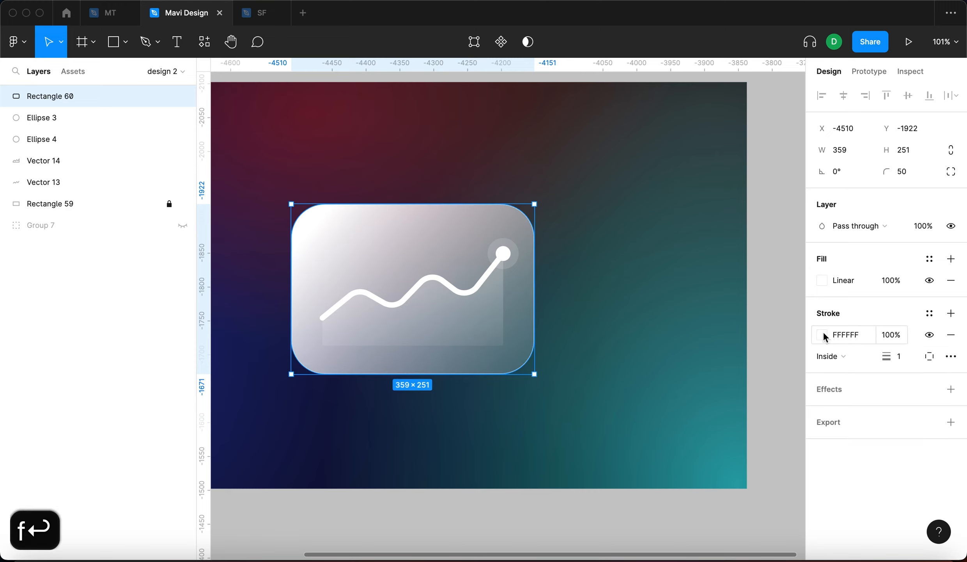
# Change the card's stroke to a linear gradient running diagonally from its lower-right corner to the middle of its upper edge.
pyautogui.click(823, 334)
pyautogui.click(690, 213)
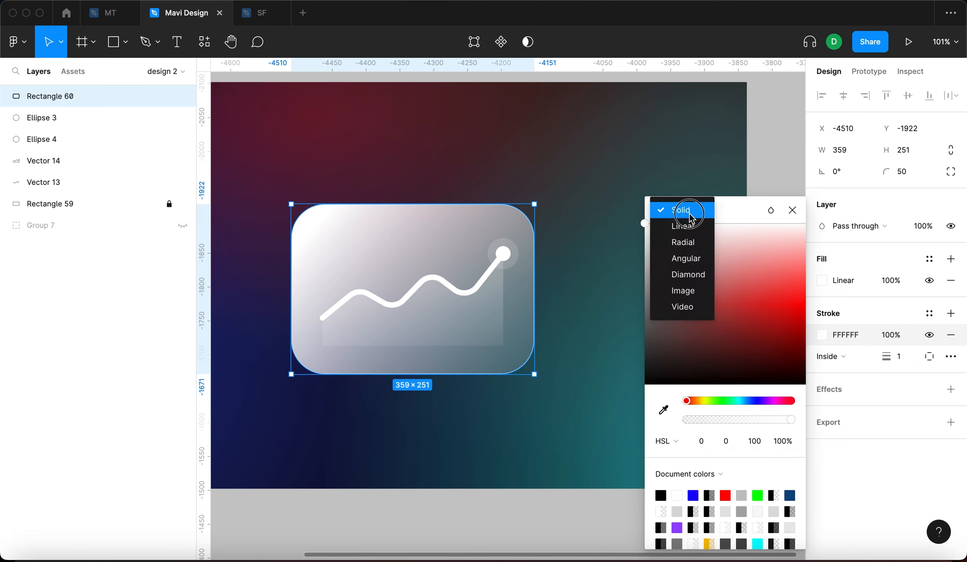
pyautogui.click(705, 233)
pyautogui.moveTo(410, 203)
pyautogui.mouseDown()
pyautogui.moveTo(494, 255)
pyautogui.moveTo(525, 365)
pyautogui.mouseUp()
pyautogui.moveTo(406, 375)
pyautogui.mouseDown()
pyautogui.moveTo(328, 252)
pyautogui.moveTo(349, 207)
pyautogui.moveTo(411, 218)
pyautogui.mouseUp()
# Set the card's stroke weight to 2 and finish editing the stroke gradient.
pyautogui.click(907, 359)
pyautogui.press('Up')
pyautogui.press('Up')
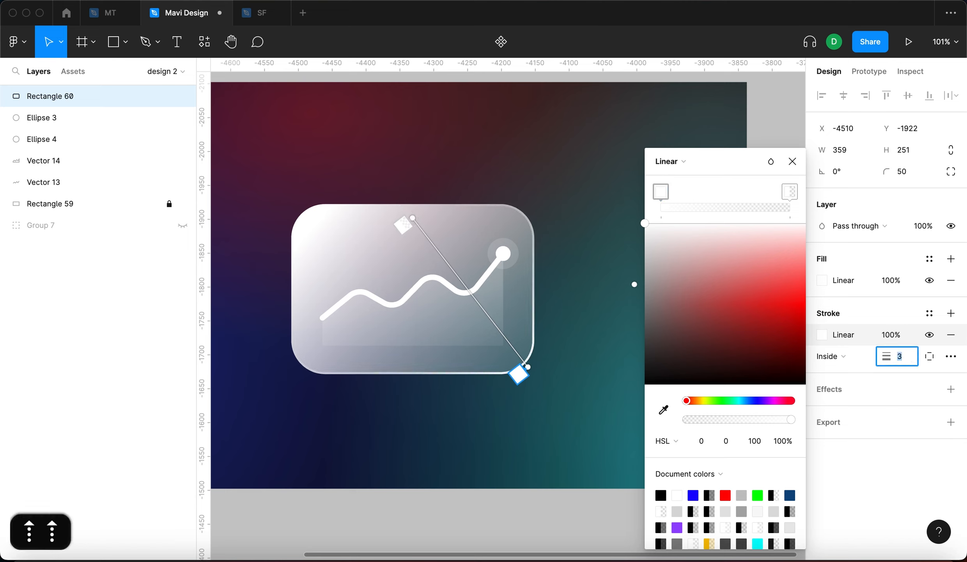
pyautogui.press('Down')
pyautogui.press('Return')
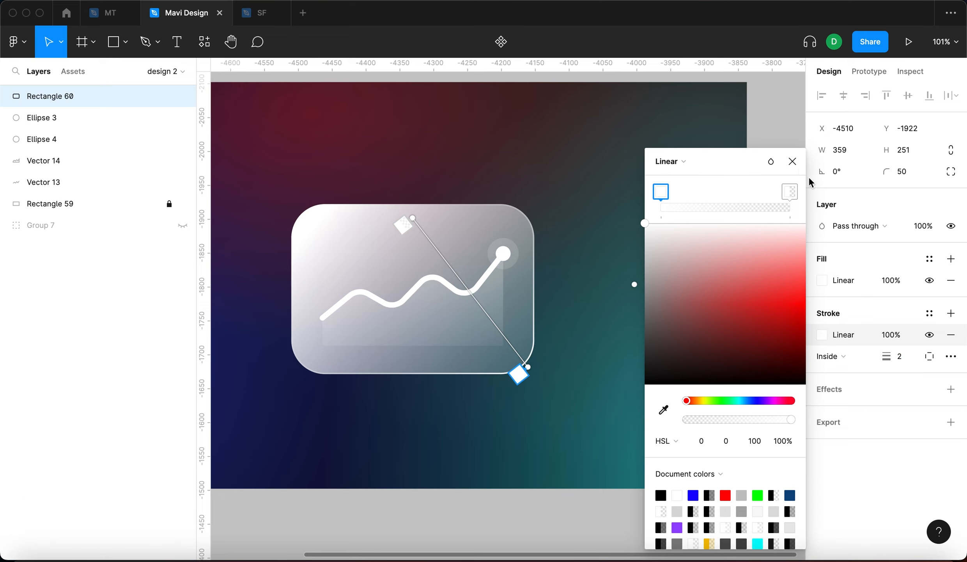
pyautogui.click(792, 161)
# Lower the opacity of the card's gradient fill to 60%.
pyautogui.click(889, 284)
pyautogui.hotkey('shift', 'Down')
pyautogui.hotkey('shift', 'Down')
pyautogui.hotkey('shift', 'Down')
pyautogui.hotkey('shift', 'Down')
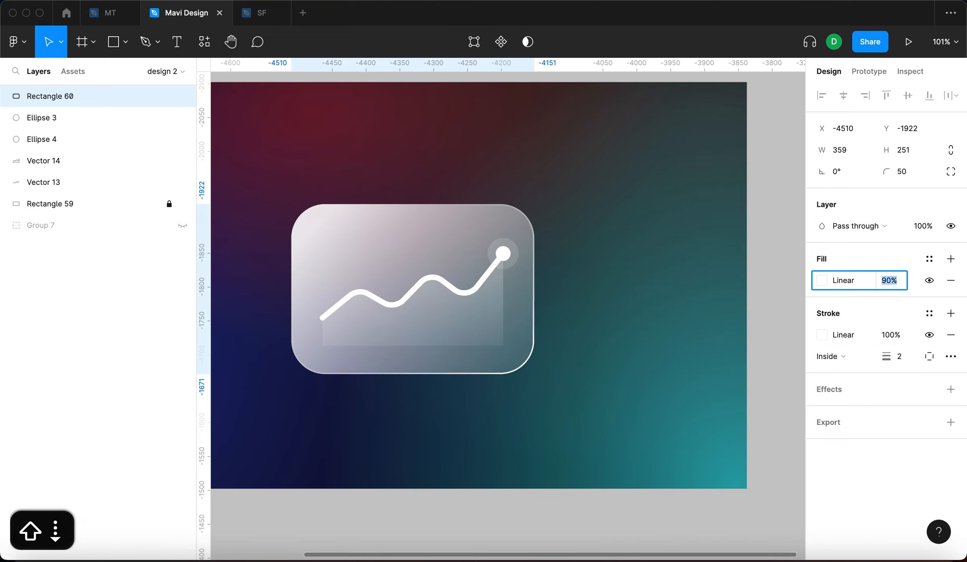
pyautogui.press('Return')
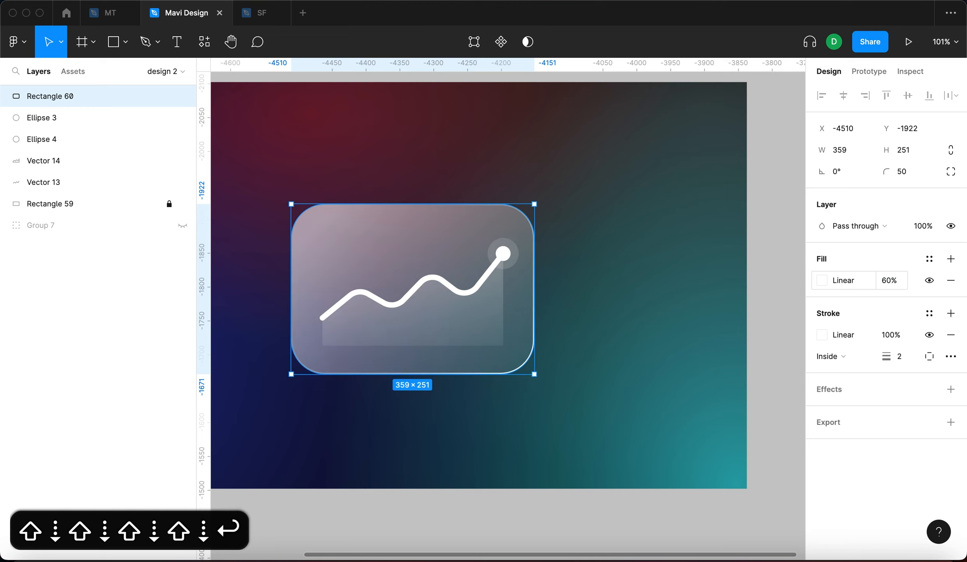
# Set the card rectangle's layer blend mode to Overlay and deselect it.
pyautogui.click(858, 230)
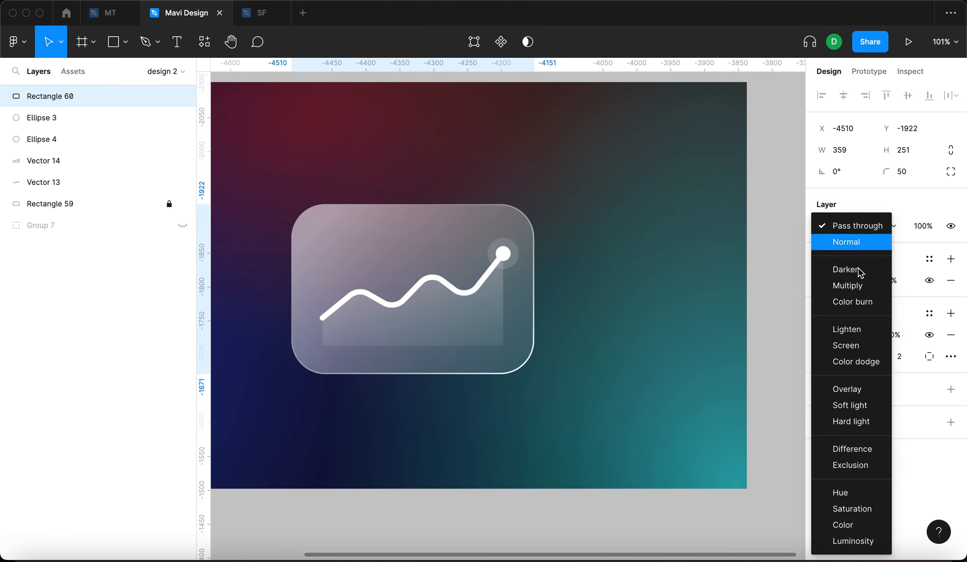
pyautogui.click(861, 393)
pyautogui.click(680, 324)
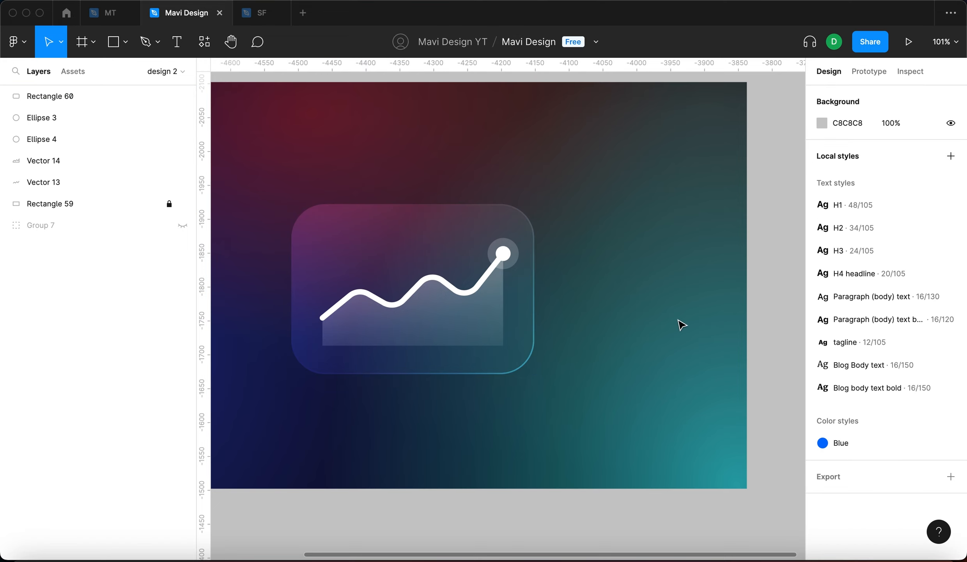
# Move the card rectangle up and right to X -4497, Y -1943 so that it frames the chart evenly.
pyautogui.click(426, 237)
pyautogui.click(644, 270)
pyautogui.click(474, 224)
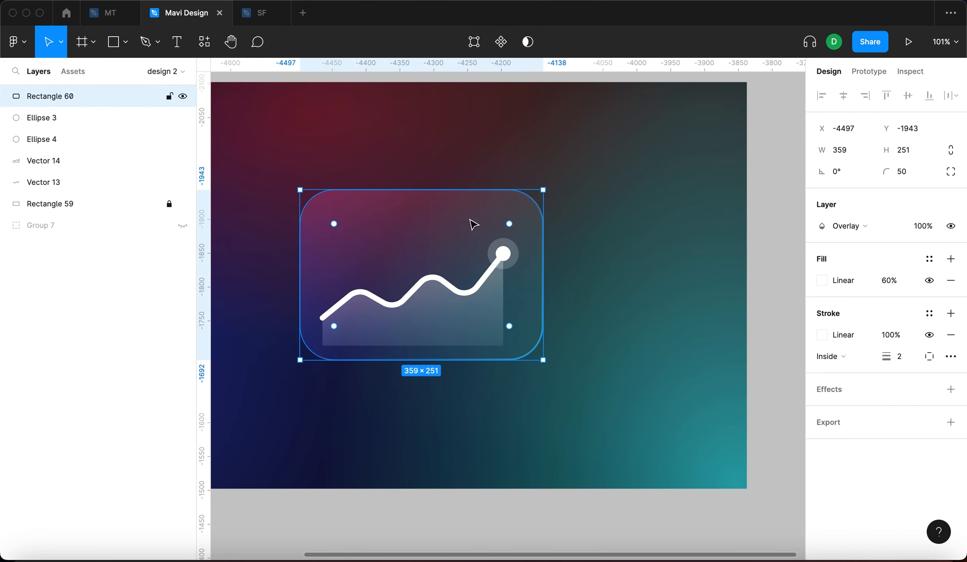
pyautogui.hotkey('alt', 'h')
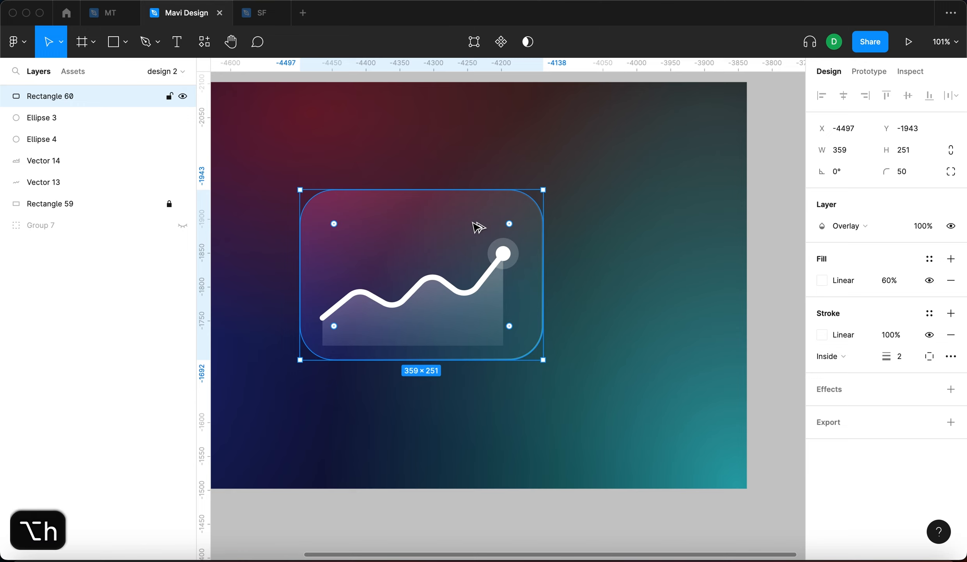
pyautogui.hotkey('alt', 'v')
pyautogui.hscroll(-5, 475, 225)
pyautogui.scroll(1, 476, 225)
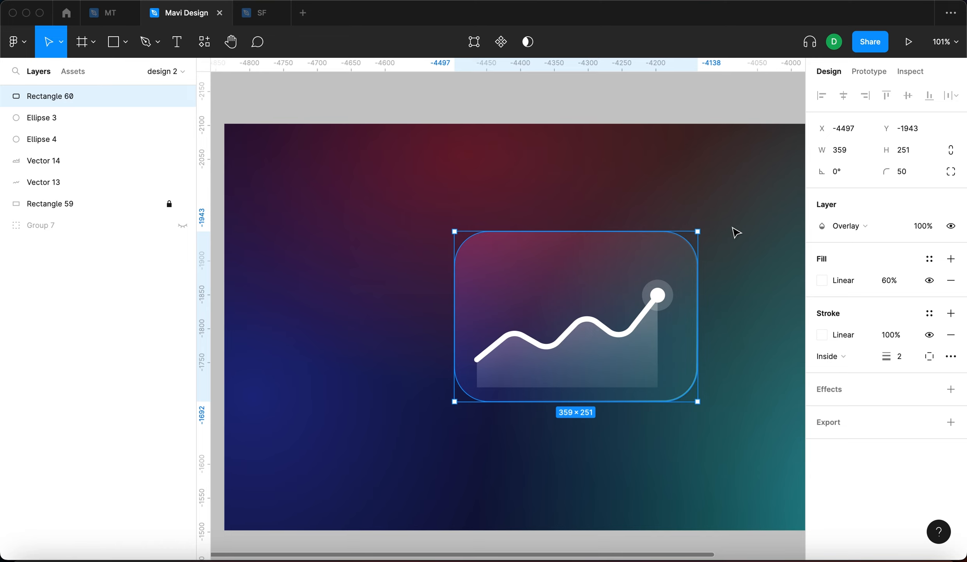
# Reduce the card rectangle's corner radius to 30.
pyautogui.hscroll(2, 734, 229)
pyautogui.scroll(-1, 734, 229)
pyautogui.click(910, 177)
pyautogui.hotkey('shift', 'Down')
pyautogui.hotkey('shift', 'Down')
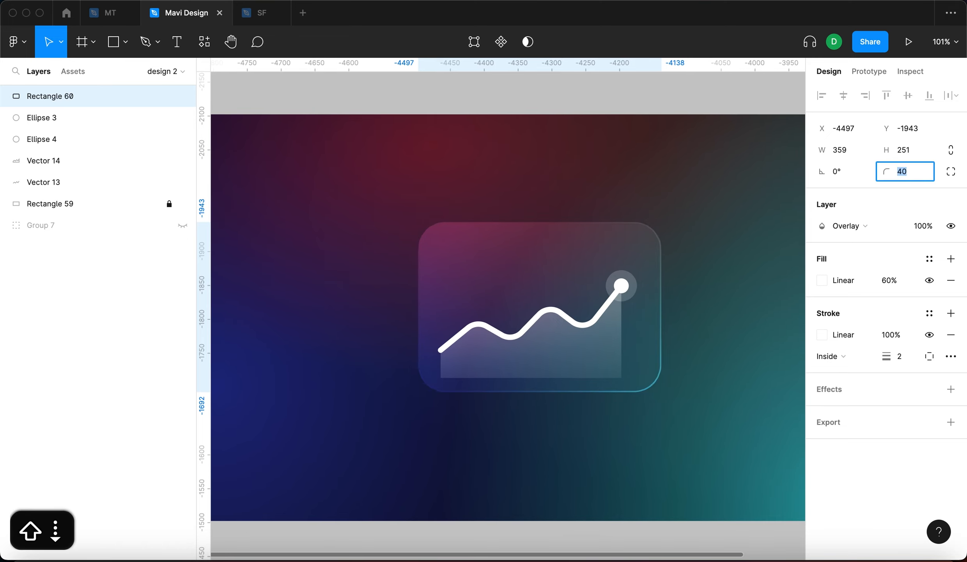
pyautogui.press('Return')
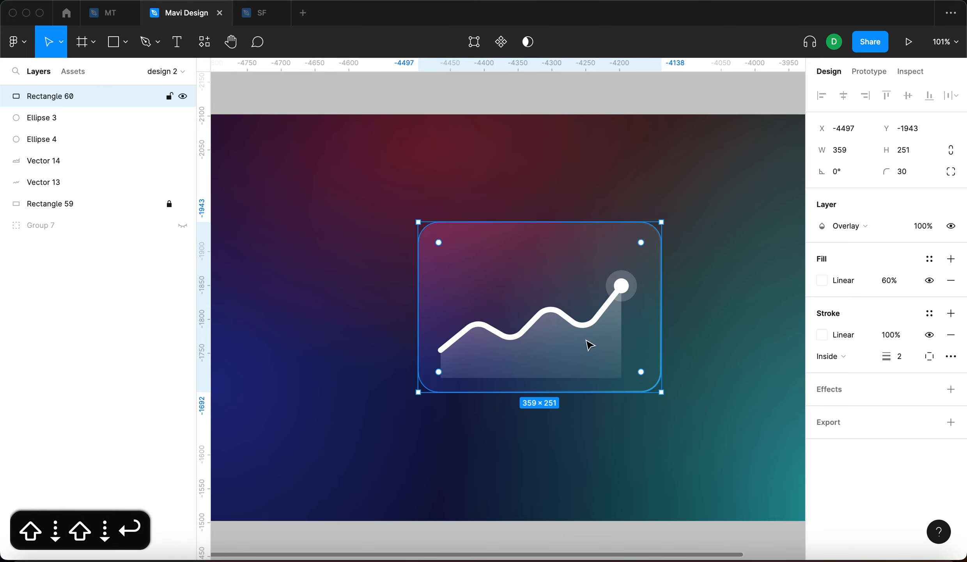
# Send the card rectangle behind the chart line, area and dots, directly above the locked background rectangle, and deselect it.
pyautogui.press('super+bracketleft')
pyautogui.press('super+bracketleft')
pyautogui.press('super+bracketleft')
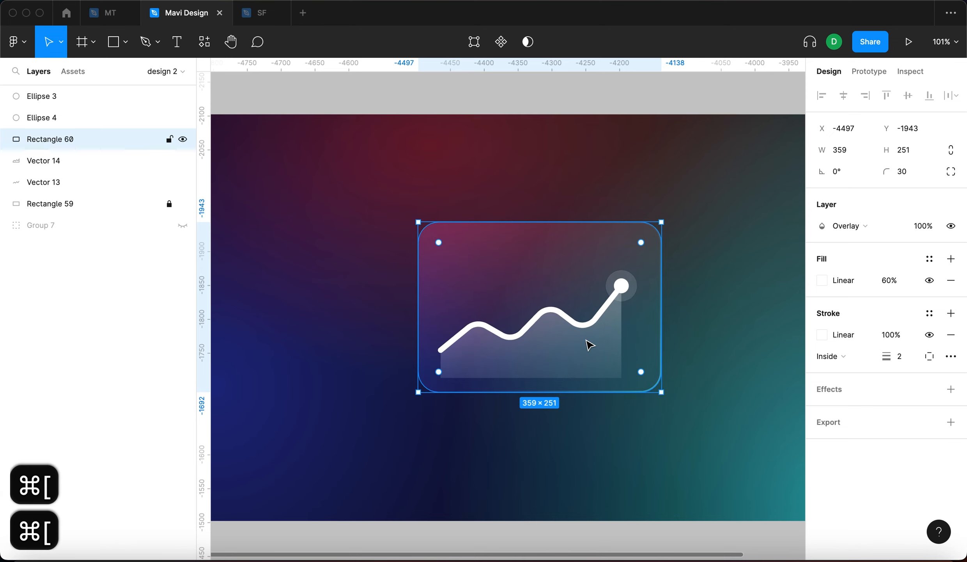
pyautogui.press('super+bracketleft')
pyautogui.press('super+bracketleft')
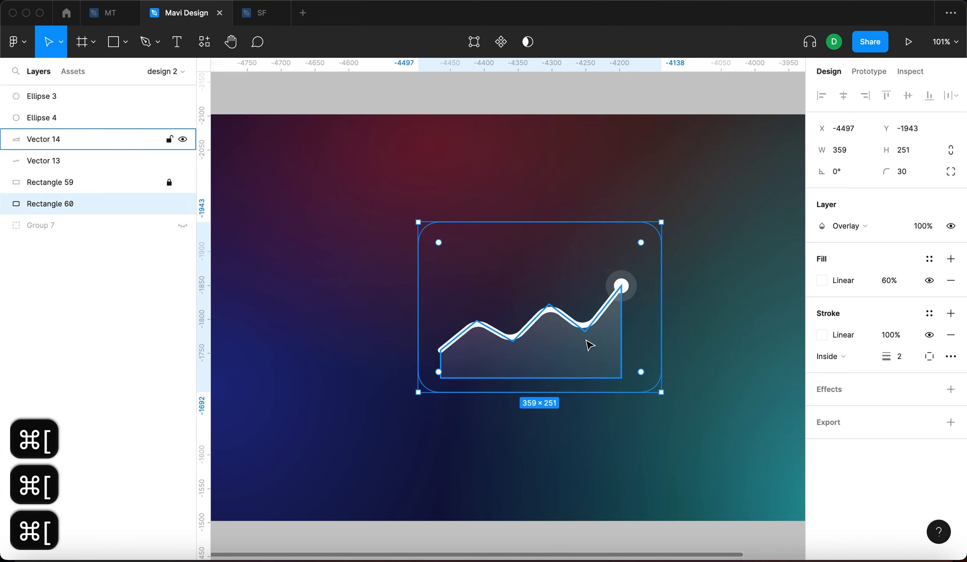
pyautogui.press('super+bracketright')
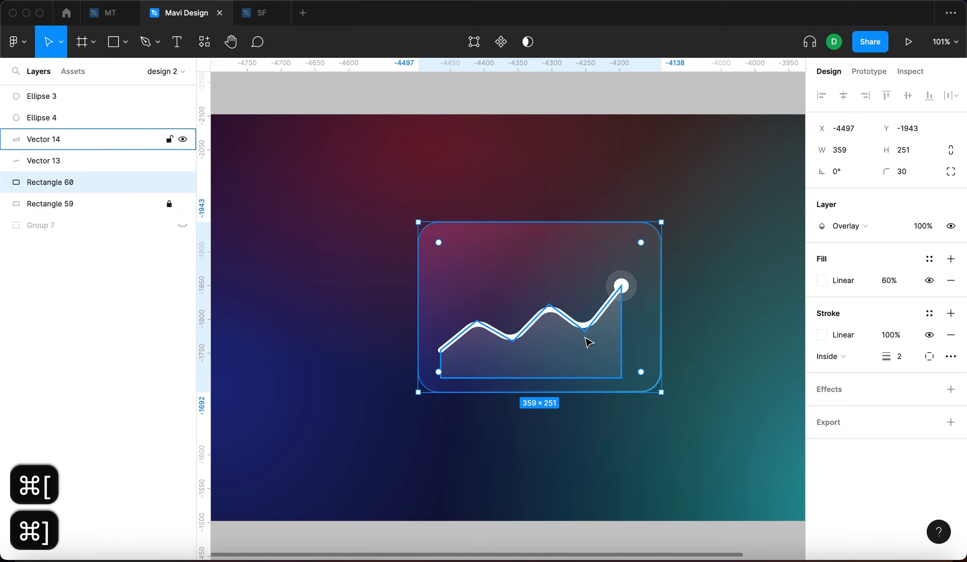
pyautogui.click(731, 312)
pyautogui.scroll(2, 739, 380)
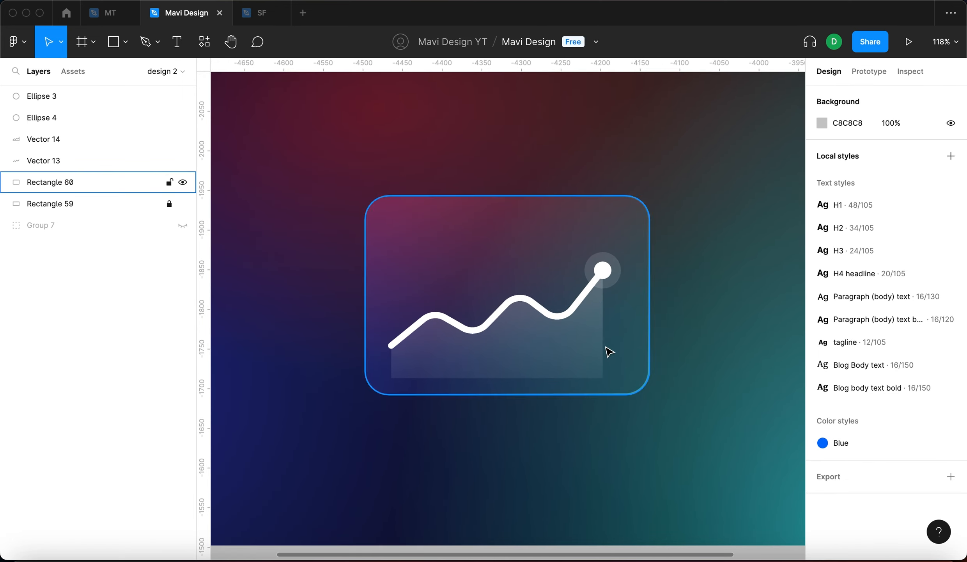
# Shorten the chart area's gradient to run vertically from about a third of its height down to its lower edge, fading out there.
pyautogui.click(592, 358)
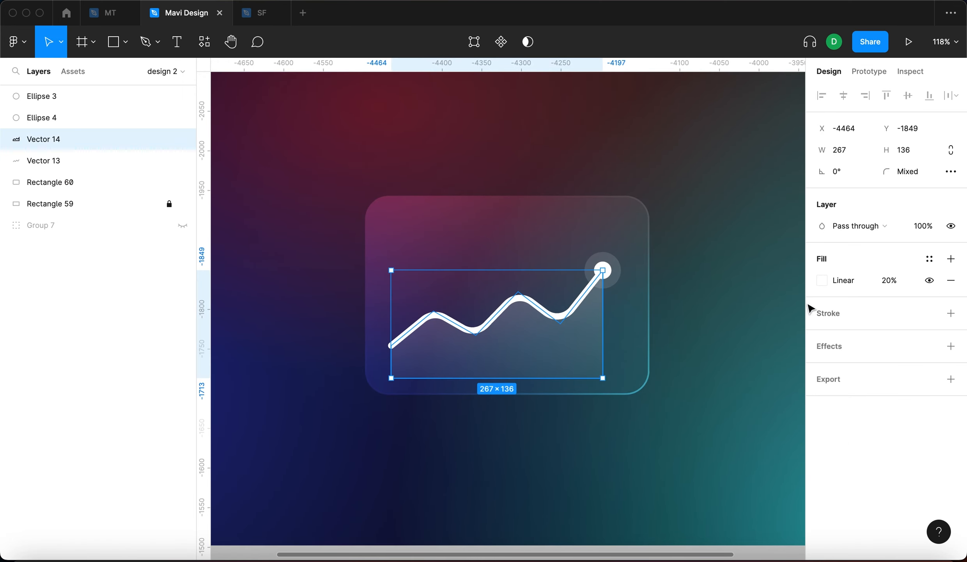
pyautogui.click(823, 284)
pyautogui.moveTo(505, 429); pyautogui.dragTo(505, 377)
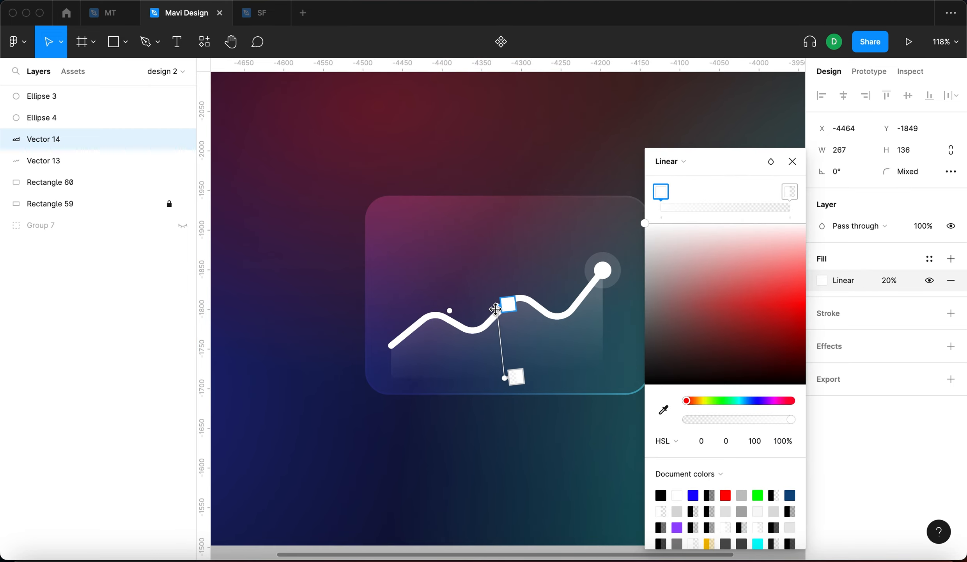
pyautogui.moveTo(495, 304)
pyautogui.mouseDown()
pyautogui.moveTo(489, 284)
pyautogui.moveTo(488, 297)
pyautogui.moveTo(508, 312)
pyautogui.mouseUp()
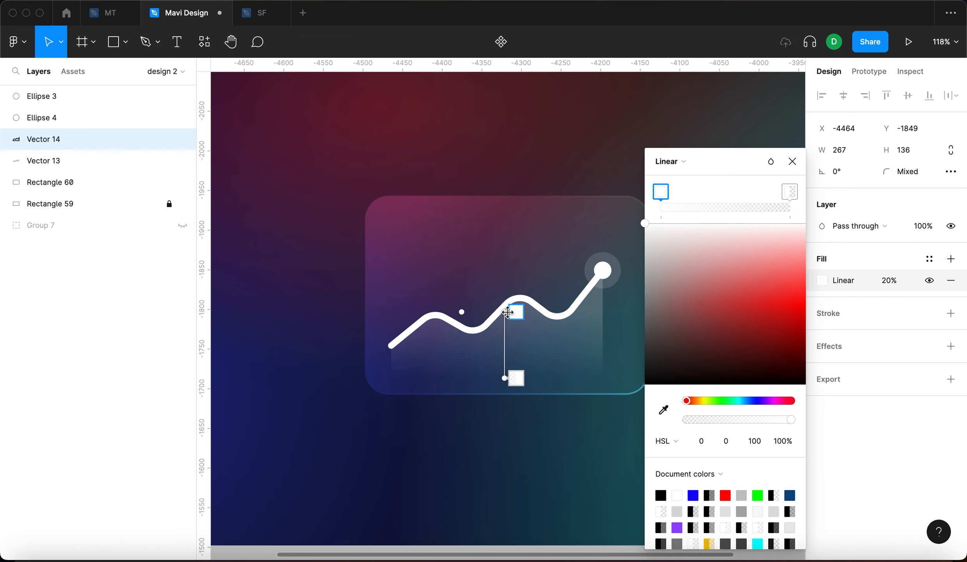
pyautogui.press('Return')
pyautogui.click(443, 149)
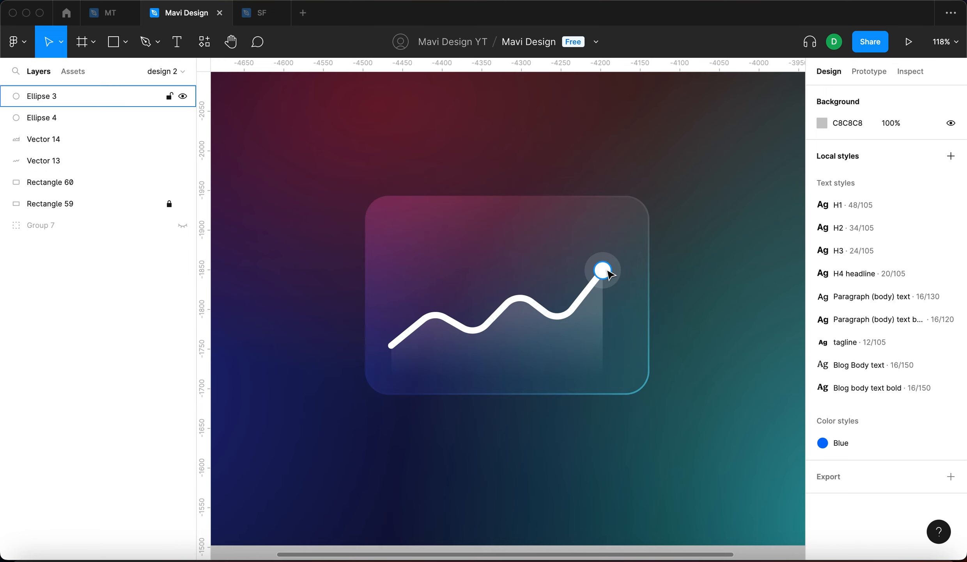
# Select the white chart line and add a drop shadow effect to it.
pyautogui.click(581, 308)
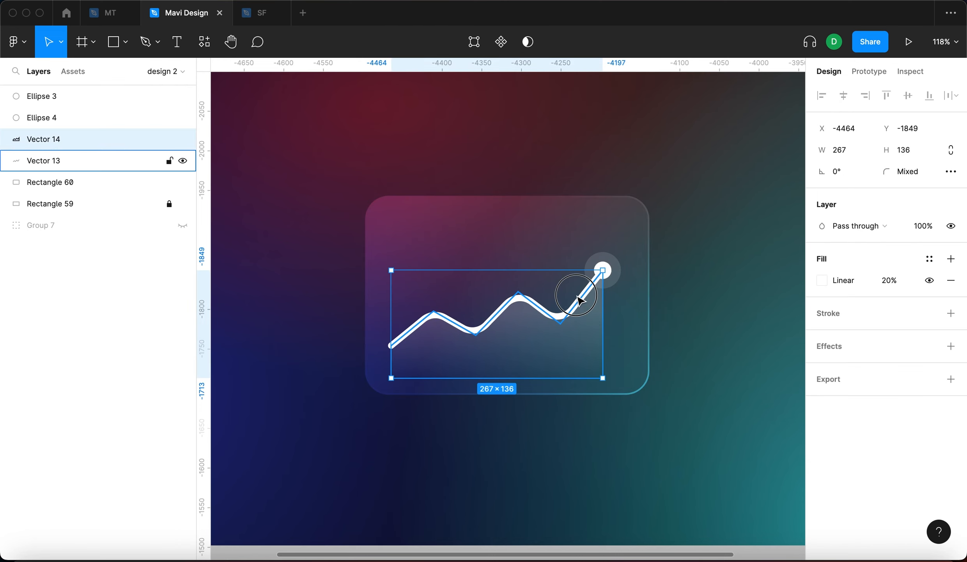
pyautogui.click(580, 305)
pyautogui.click(582, 304)
pyautogui.click(582, 301)
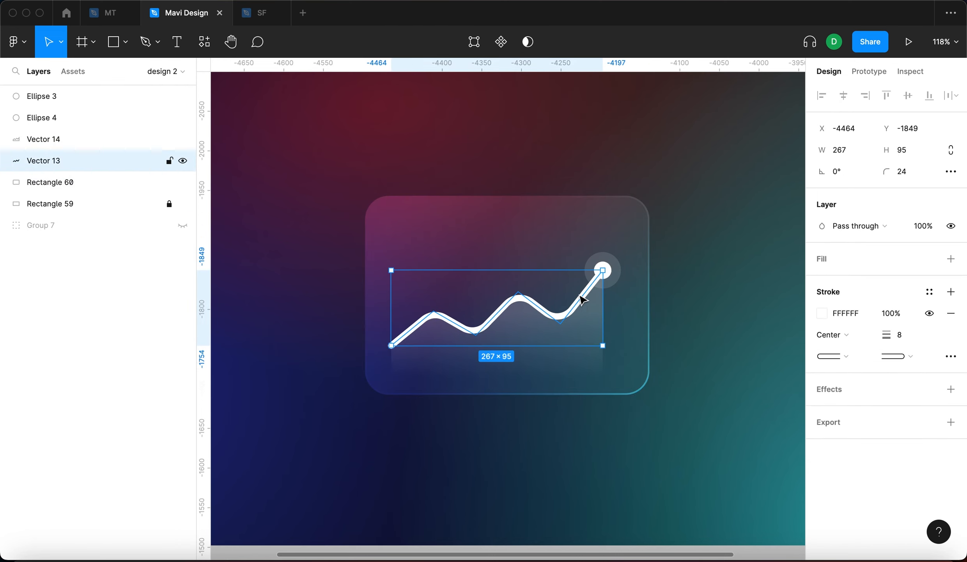
pyautogui.click(951, 388)
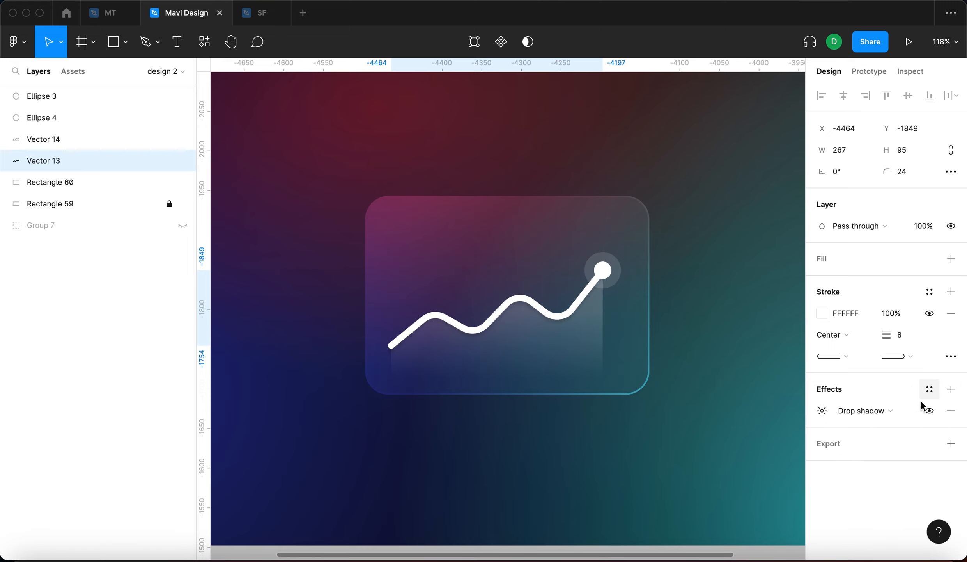
# Set the line's drop shadow to a Y offset of 14 and a blur of 11.
pyautogui.click(822, 411)
pyautogui.click(696, 468)
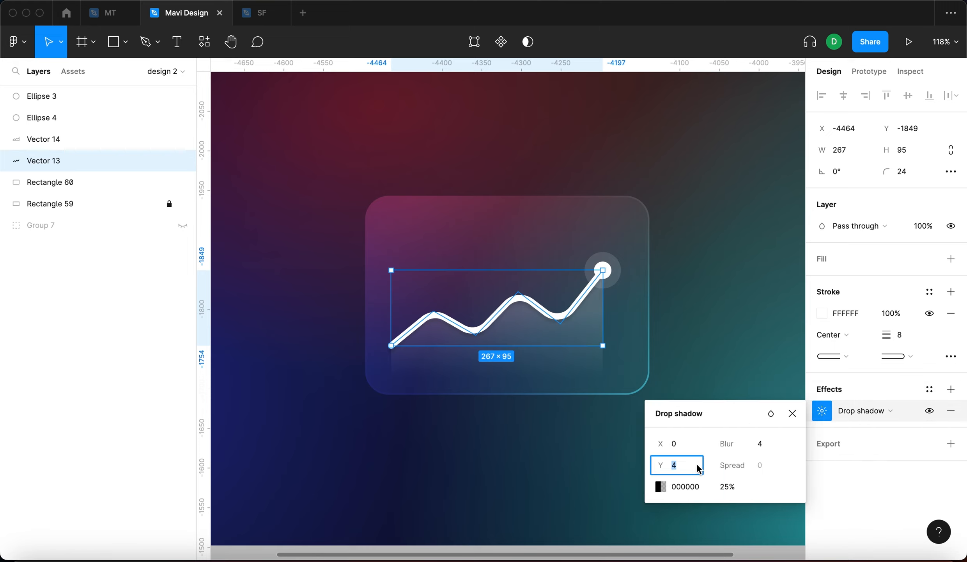
pyautogui.press('Up')
pyautogui.press('Up')
pyautogui.press('Up')
pyautogui.press('Up')
pyautogui.press('Up')
pyautogui.press('Up')
pyautogui.press('Up')
pyautogui.press('Up')
pyautogui.press('Up')
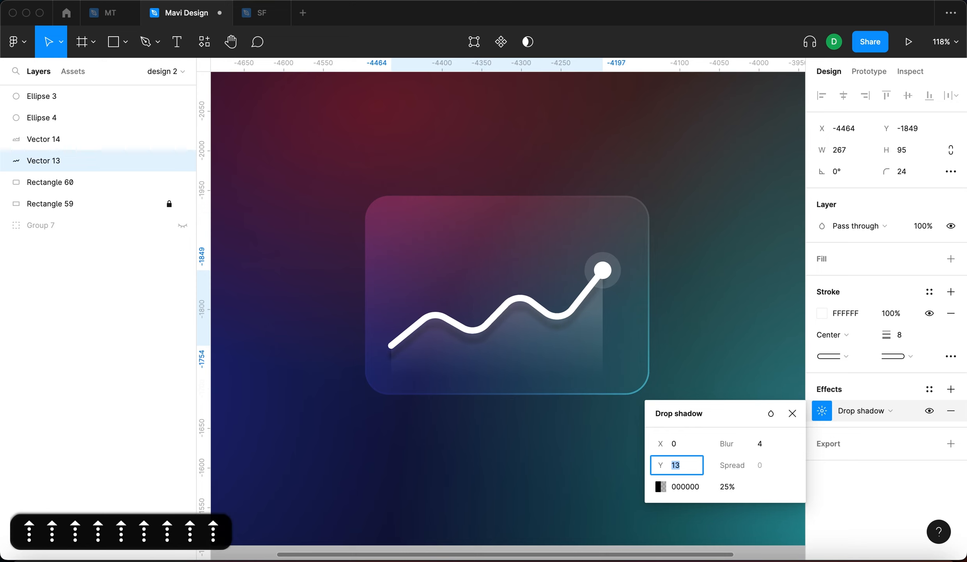
pyautogui.press('Up')
pyautogui.click(766, 445)
pyautogui.press('Up')
pyautogui.press('Up')
pyautogui.press('Up')
pyautogui.press('Up')
pyautogui.press('Up')
pyautogui.press('Up')
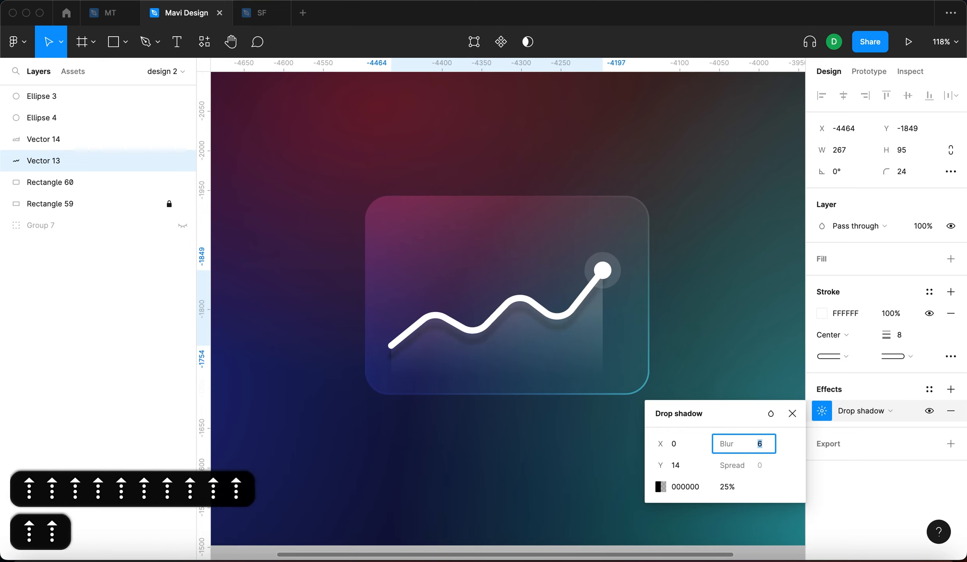
pyautogui.press('Up')
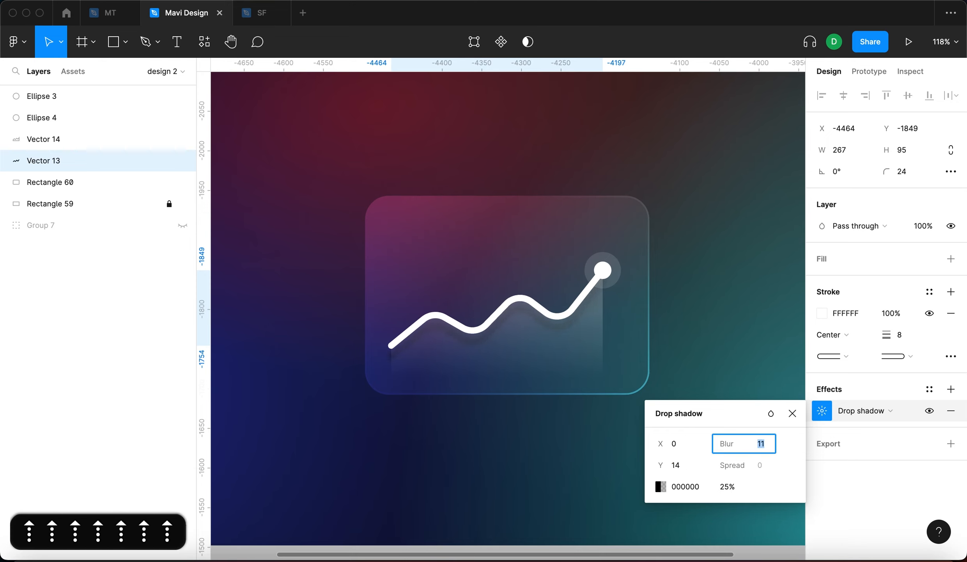
# Set the line's drop shadow to the Overlay blend mode with an opacity of 35%.
pyautogui.click(770, 416)
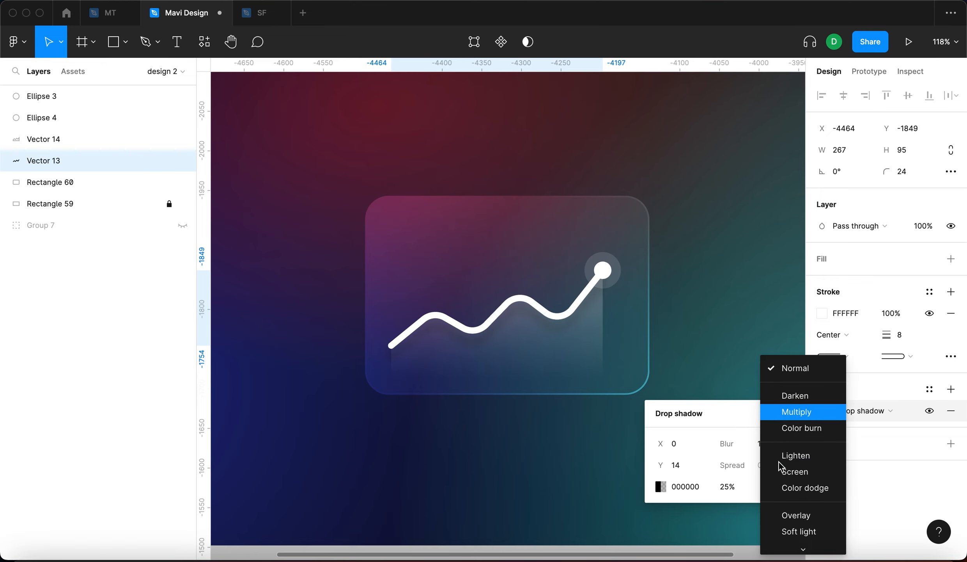
pyautogui.click(795, 515)
pyautogui.click(728, 486)
pyautogui.hotkey('shift', 'Up')
pyautogui.hotkey('shift', 'Up')
pyautogui.hotkey('shift', 'Up')
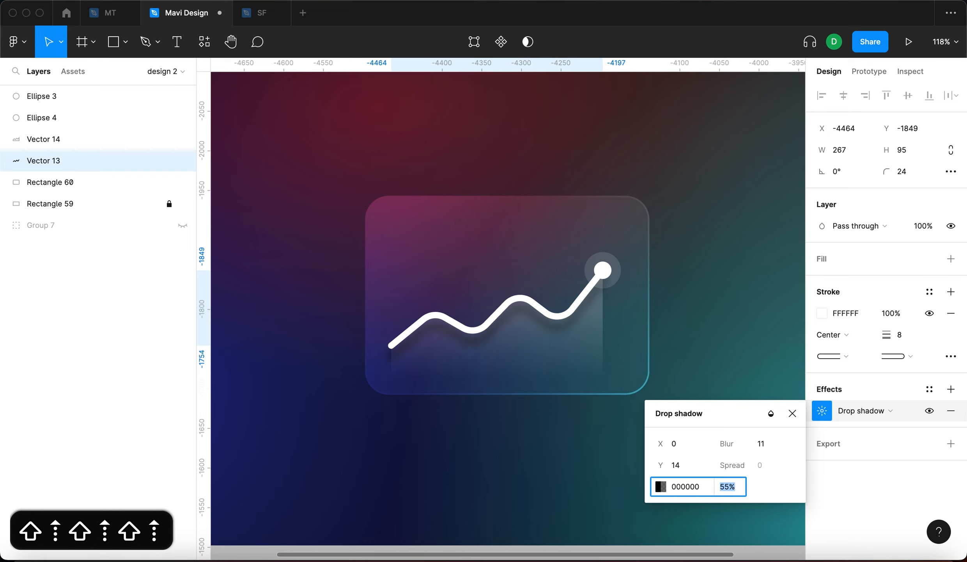
pyautogui.hotkey('shift', 'Down')
pyautogui.hotkey('shift', 'Down')
pyautogui.hotkey('shift', 'Down')
pyautogui.hotkey('shift', 'Up')
# Increase the blur of the line's drop shadow to 17.
pyautogui.click(759, 443)
pyautogui.hotkey('shift', 'Up')
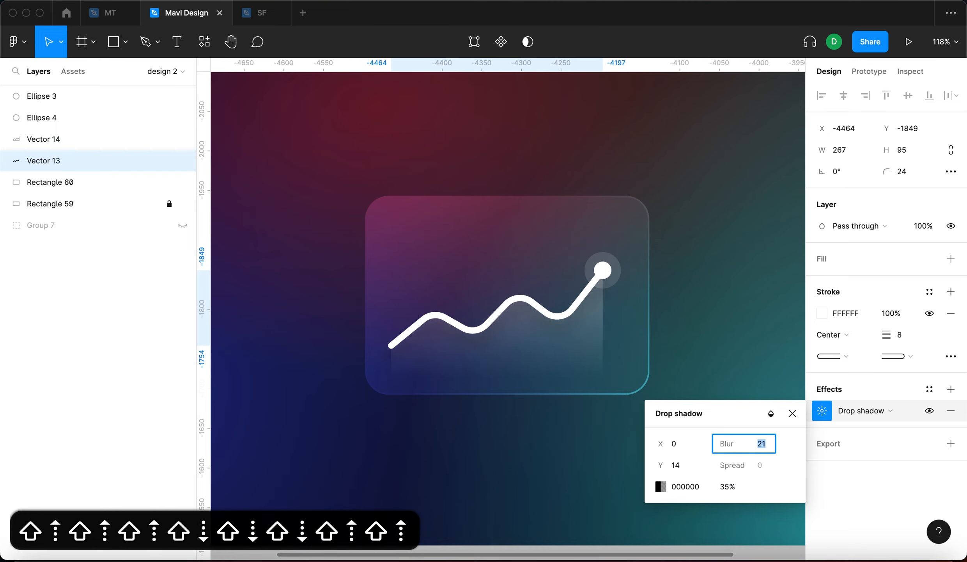
pyautogui.hotkey('shift', 'Down')
pyautogui.press('Up')
pyautogui.press('Up')
pyautogui.press('Up')
pyautogui.press('Up')
pyautogui.press('Up')
pyautogui.press('Up')
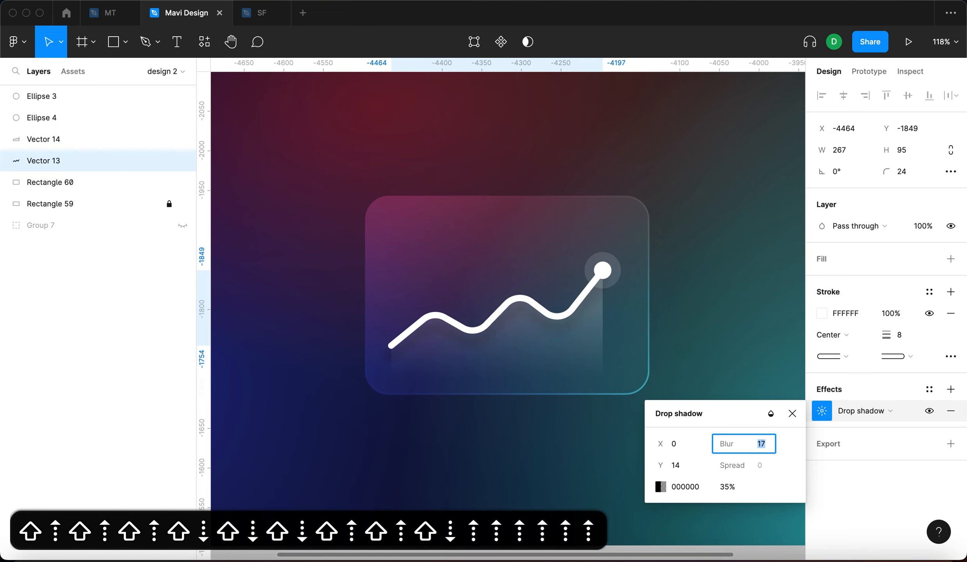
# Apply the blur of 17 to the line's drop shadow and close the effect settings.
pyautogui.press('Return')
pyautogui.click(792, 410)
pyautogui.click(694, 316)
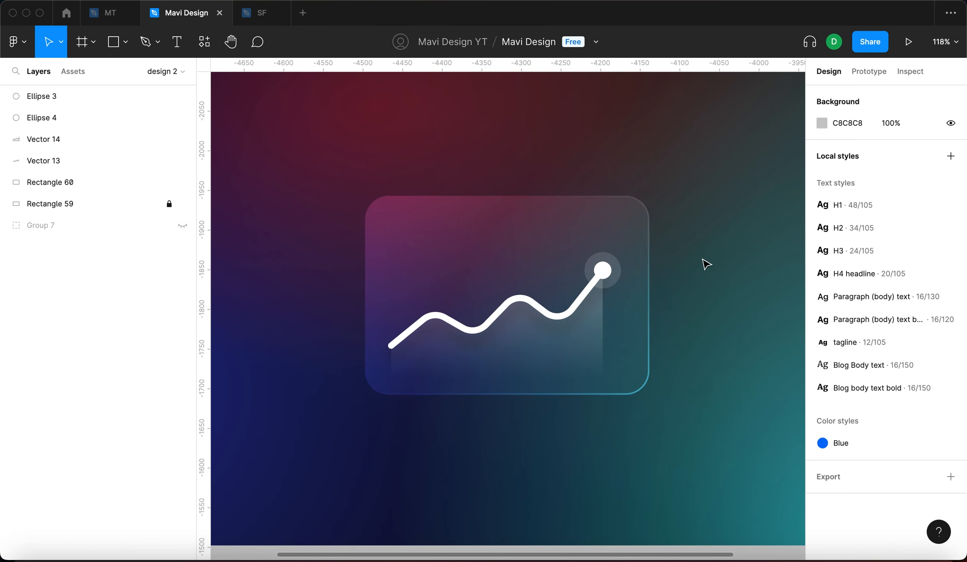
# Draw a rectangle about 79 × 16 in the card's upper-left area, above the chart line, and fill it white (FFFFFF).
pyautogui.press('r')
pyautogui.moveTo(401, 231); pyautogui.dragTo(463, 244)
pyautogui.click(861, 280)
pyautogui.write('f')
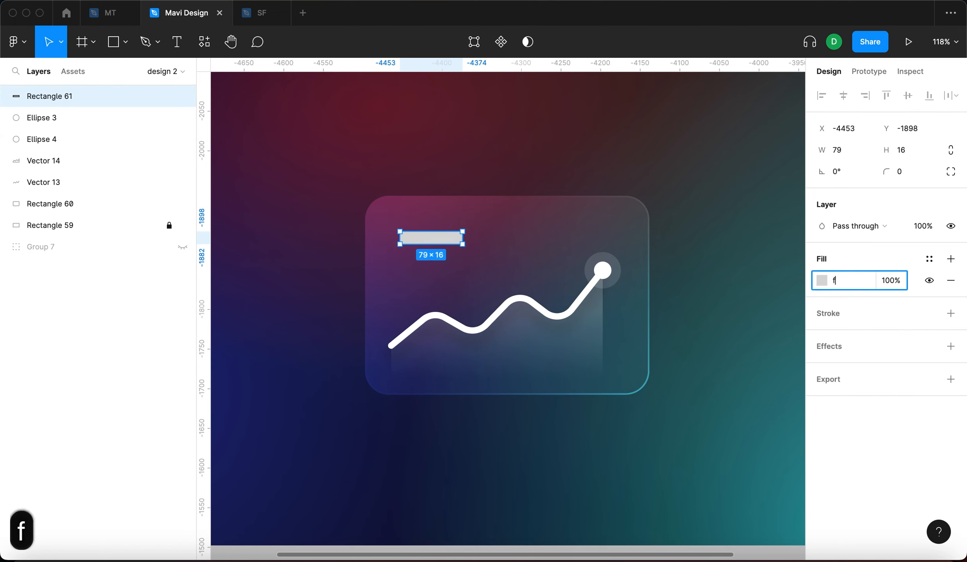
pyautogui.press('Return')
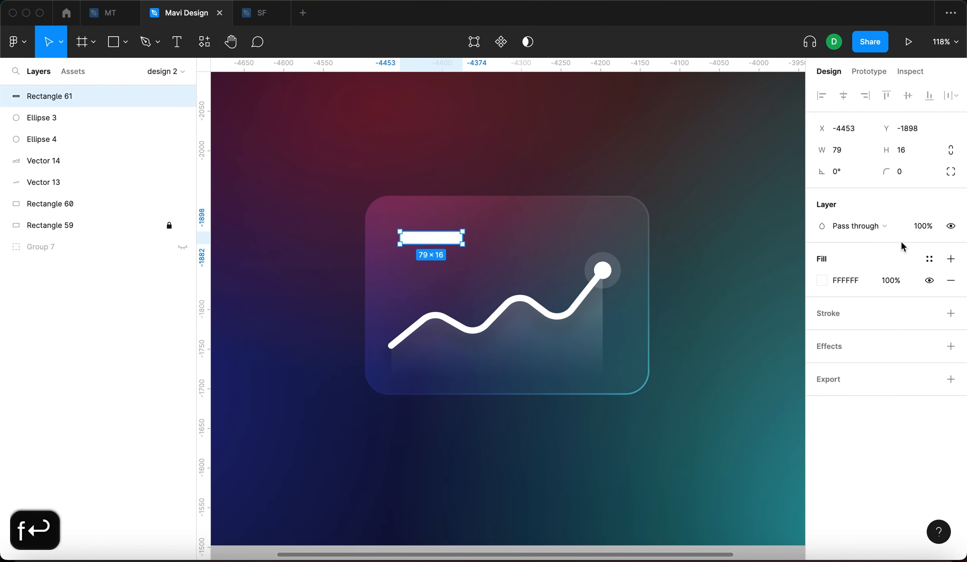
# Round the new white bar's corners with a radius of 10.
pyautogui.click(916, 172)
pyautogui.hotkey('shift', 'Up')
pyautogui.press('Return')
pyautogui.click(641, 145)
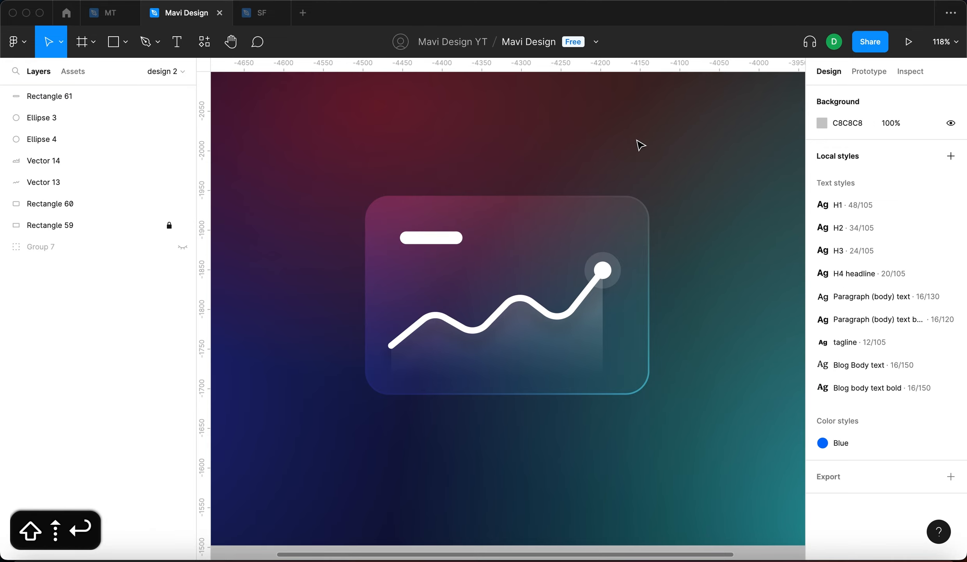
# Duplicate the white bar just below the original and resize the copy to 50 × 12.
pyautogui.scroll(3, 442, 244)
pyautogui.click(442, 247)
pyautogui.moveTo(442, 249); pyautogui.dragTo(448, 276)
pyautogui.press('super+Up')
pyautogui.press('super+Up')
pyautogui.press('super+Up')
pyautogui.press('super+Up')
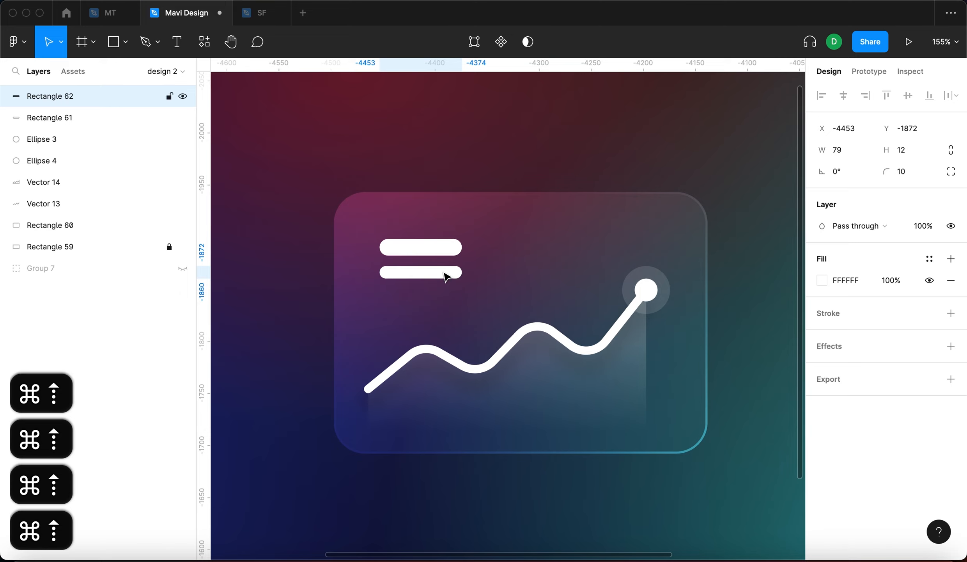
pyautogui.moveTo(467, 273); pyautogui.dragTo(433, 272)
# Set the layer blend mode of both bars to Overlay.
pyautogui.click(865, 227)
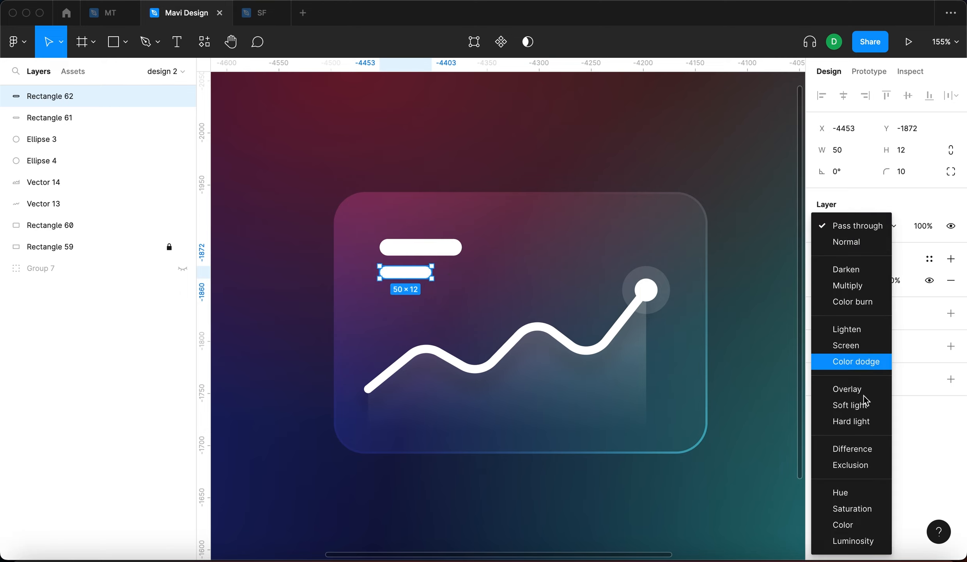
pyautogui.click(862, 388)
pyautogui.click(421, 247)
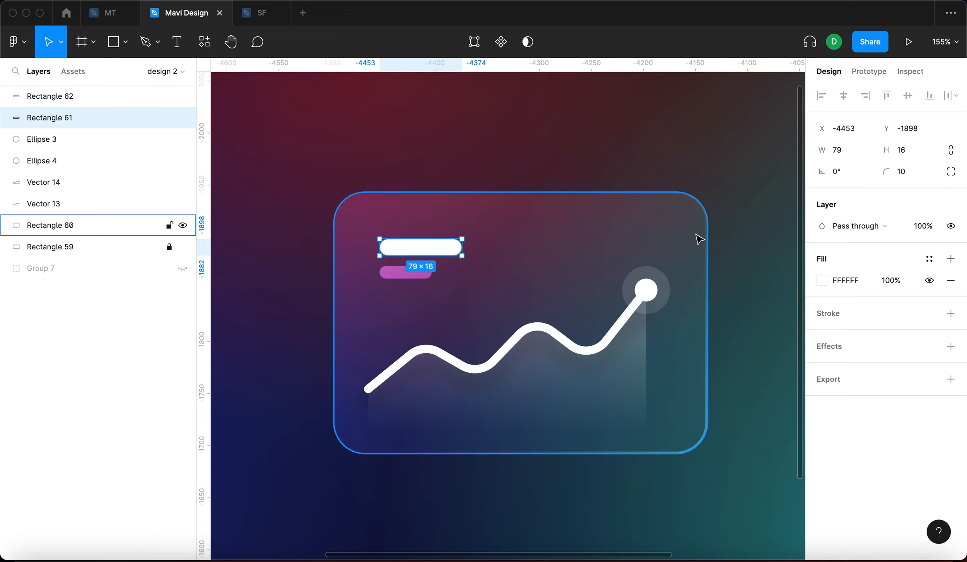
pyautogui.click(862, 225)
pyautogui.click(862, 390)
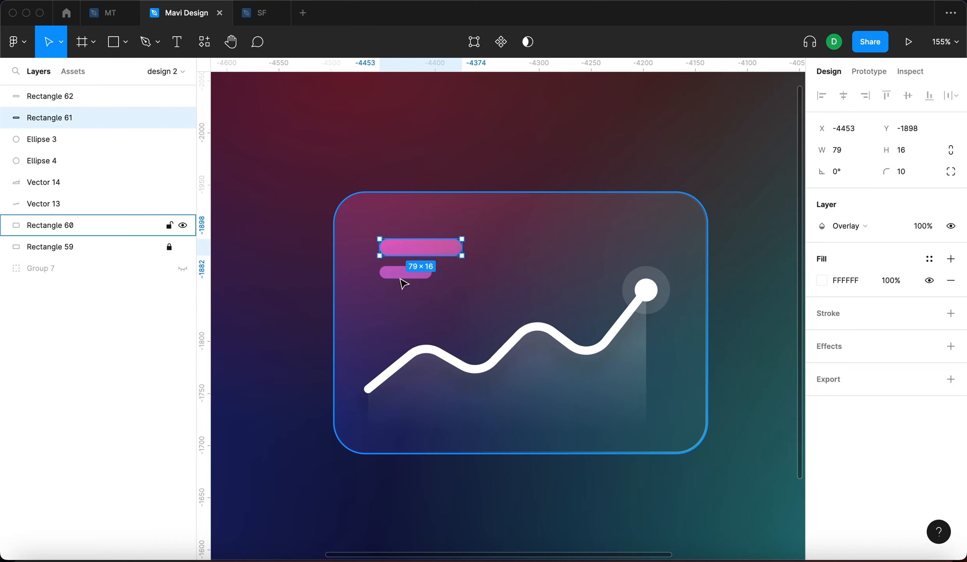
# Reduce the shorter bar's fill opacity to 30%.
pyautogui.click(404, 273)
pyautogui.click(897, 280)
pyautogui.hotkey('shift', 'Down')
pyautogui.hotkey('shift', 'Down')
pyautogui.hotkey('shift', 'Down')
pyautogui.hotkey('shift', 'Down')
pyautogui.hotkey('shift', 'Down')
pyautogui.hotkey('shift', 'Down')
pyautogui.hotkey('shift', 'Down')
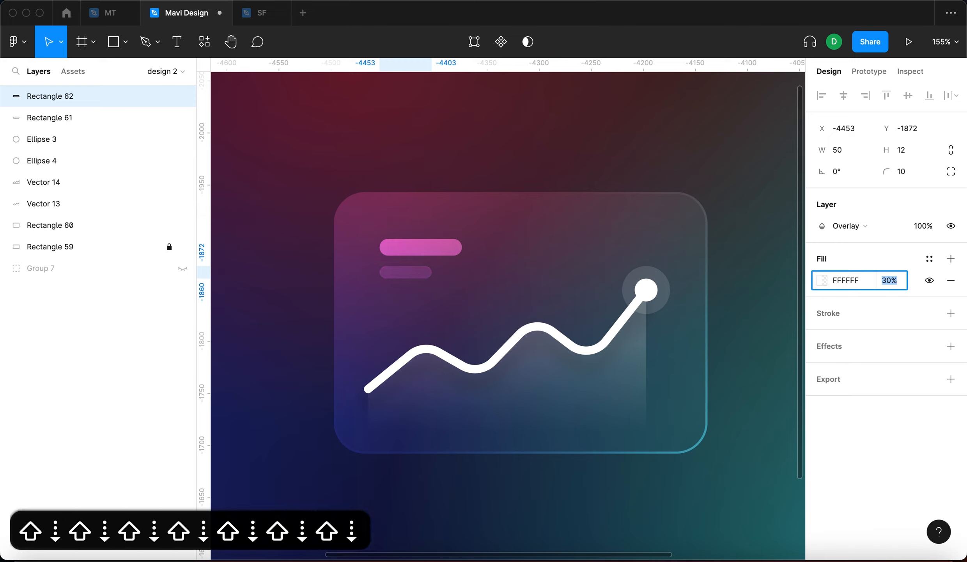
pyautogui.press('Return')
pyautogui.click(771, 348)
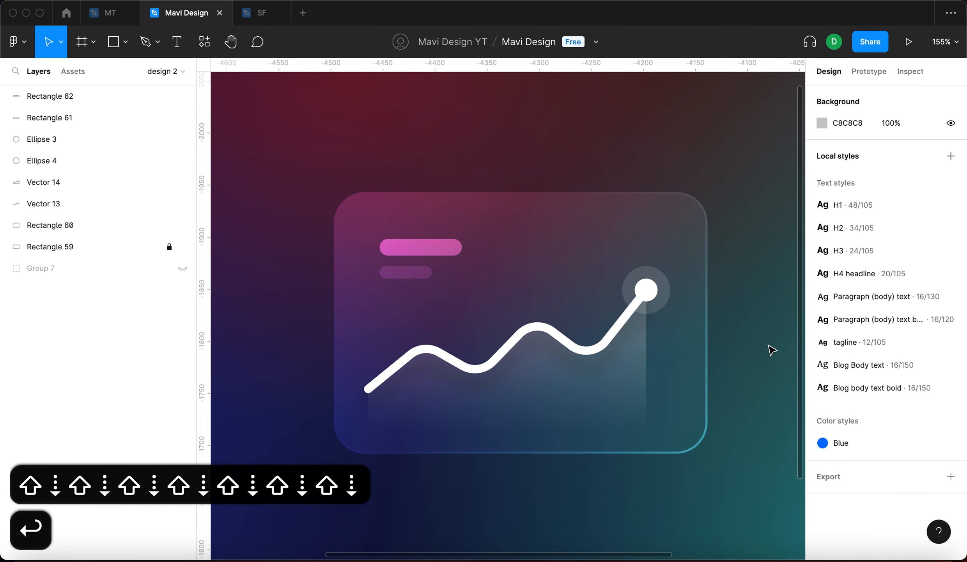
# Move both bars together so they sit 40 px from the card's left and top edges.
pyautogui.click(435, 250)
pyautogui.keyDown('shift'); pyautogui.click(417, 274); pyautogui.keyUp('shift')
pyautogui.moveTo(417, 247); pyautogui.dragTo(395, 210)
pyautogui.hotkey('shift', 'Right')
pyautogui.hotkey('shift', 'Down')
pyautogui.hotkey('shift', 'Right')
pyautogui.hotkey('shift', 'Down')
pyautogui.hotkey('shift', 'Right')
pyautogui.hotkey('shift', 'Down')
pyautogui.hotkey('shift', 'Right')
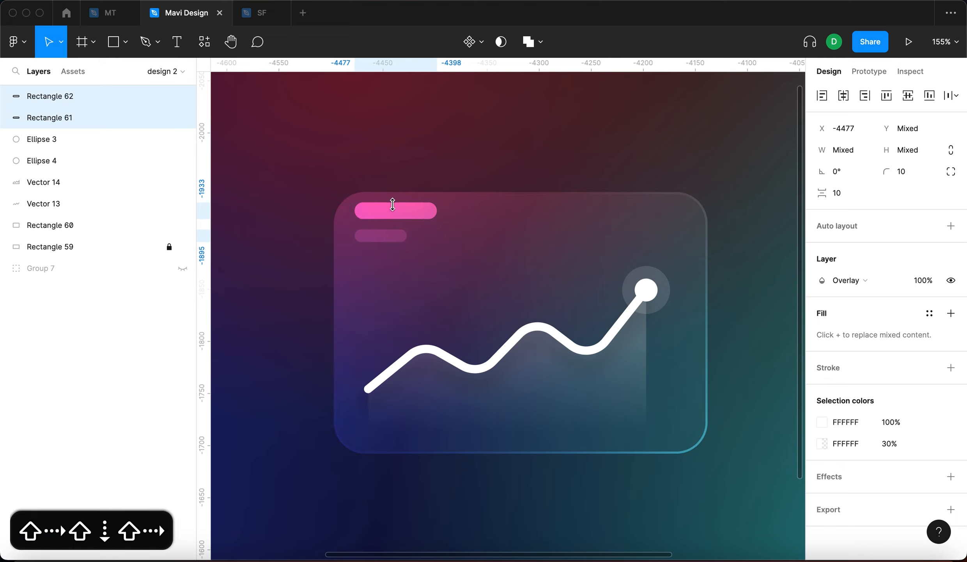
pyautogui.hotkey('shift', 'Down')
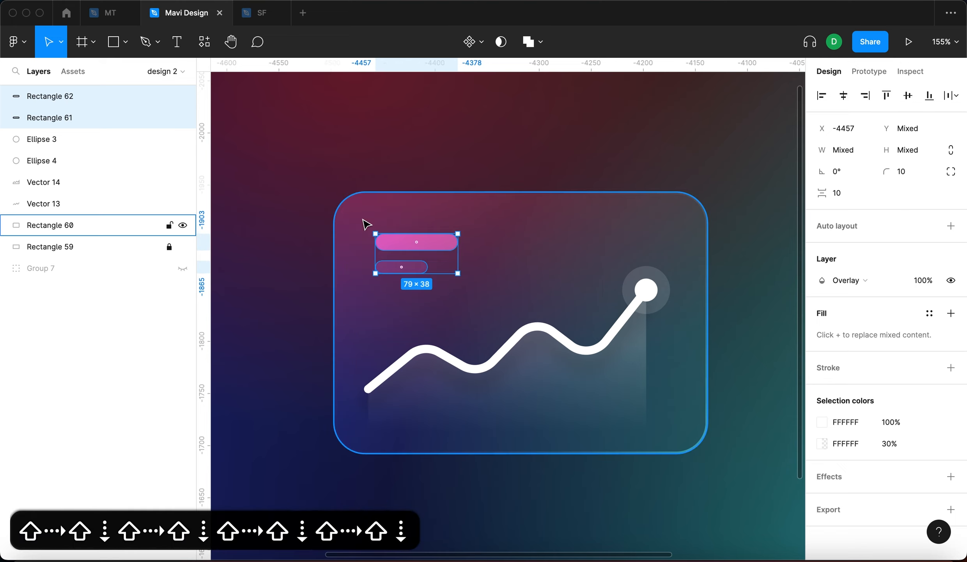
# Move the chart line, gradient area and both end circles together higher in the card, aligning them with the bars' left edge at X -4457.
pyautogui.click(745, 334)
pyautogui.moveTo(554, 333); pyautogui.dragTo(353, 280)
pyautogui.keyDown('shift'); pyautogui.click(471, 311); pyautogui.keyUp('shift')
pyautogui.moveTo(482, 397); pyautogui.dragTo(446, 398)
pyautogui.hotkey('shift', 'Up')
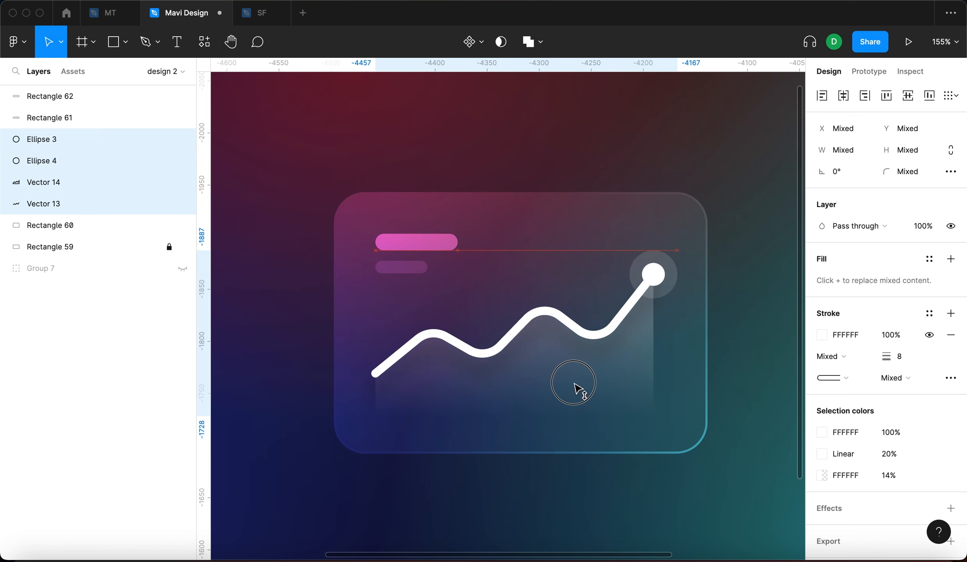
pyautogui.moveTo(575, 379); pyautogui.dragTo(575, 374)
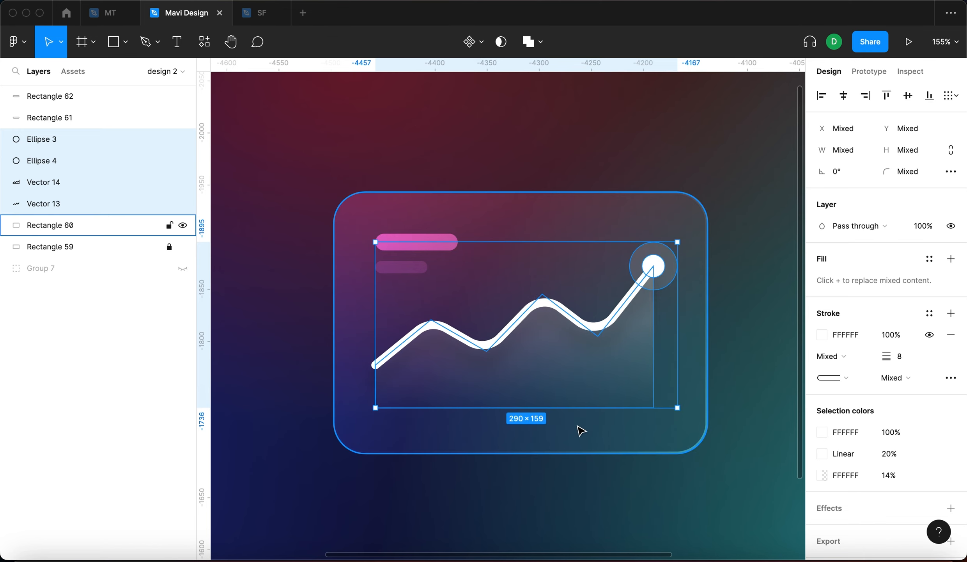
# Narrow the card to a width of 347 and check the gradient area's distances to the card's edges.
pyautogui.click(578, 430)
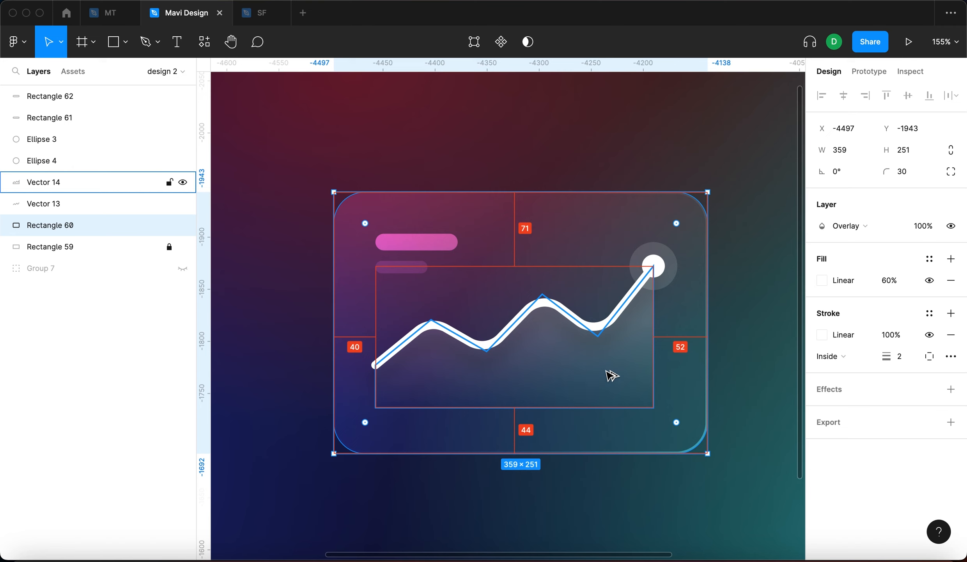
pyautogui.moveTo(707, 344); pyautogui.dragTo(699, 348)
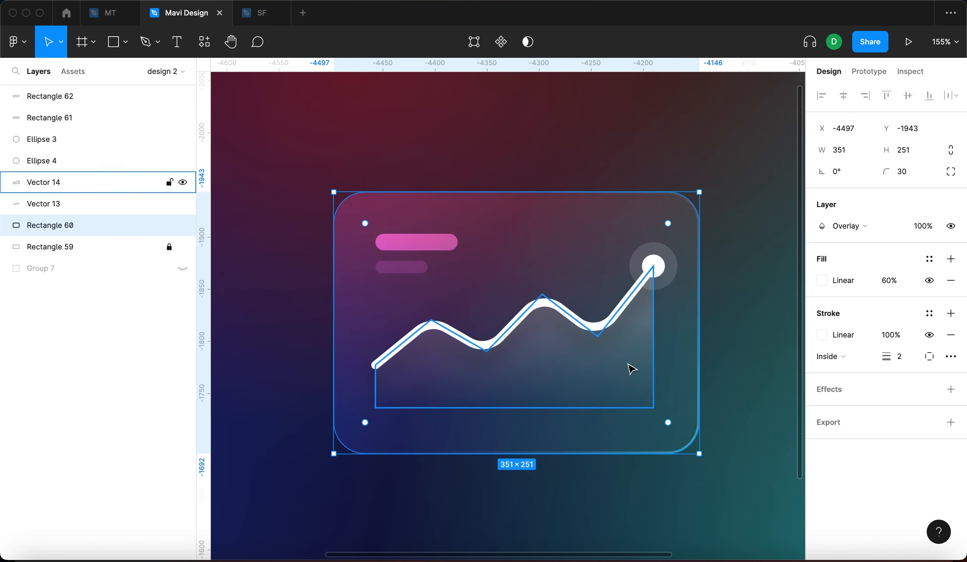
pyautogui.press('Down')
pyautogui.press('Down')
pyautogui.press('Down')
pyautogui.press('Down')
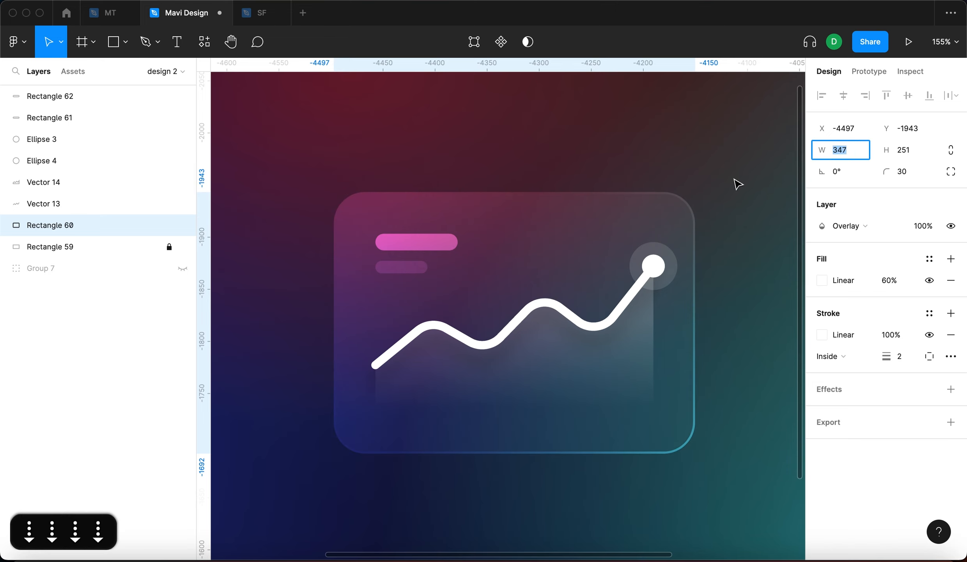
pyautogui.press('Return')
pyautogui.click(631, 365)
pyautogui.press('alt')
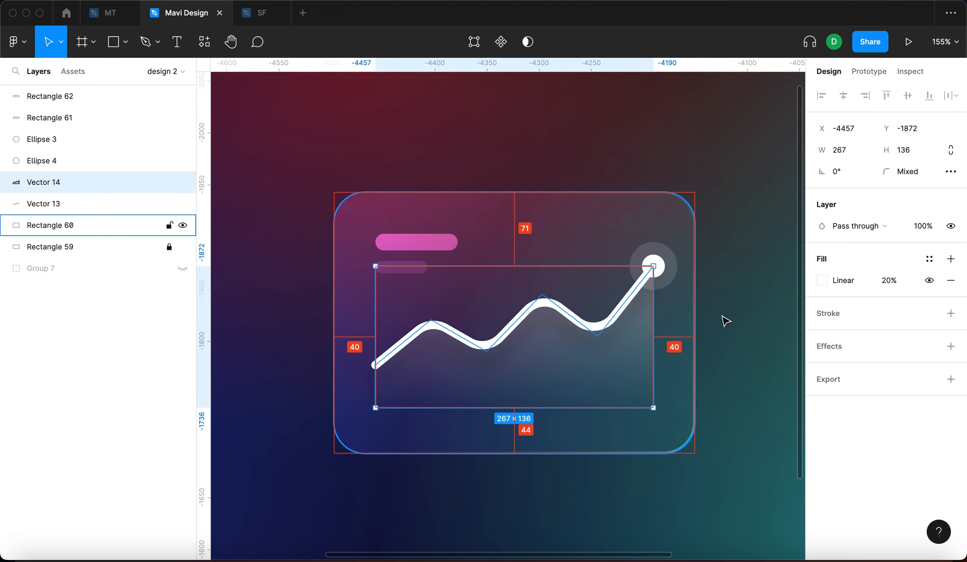
pyautogui.click(758, 309)
# Draw a straight horizontal baseline about 283.5 long across the lower part of the gradient area with the Pen tool.
pyautogui.hscroll(1, 744, 319)
pyautogui.scroll(-1, 744, 320)
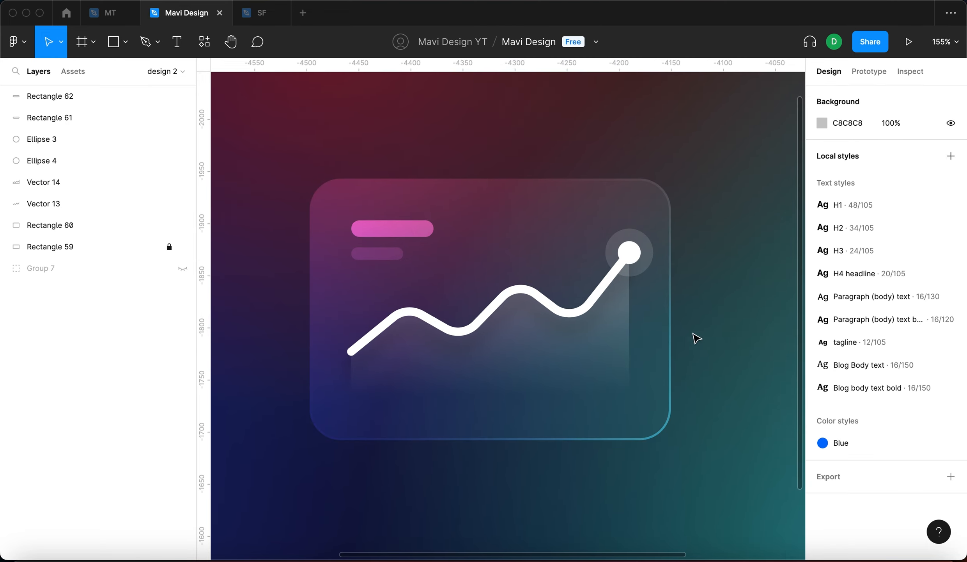
pyautogui.press('p')
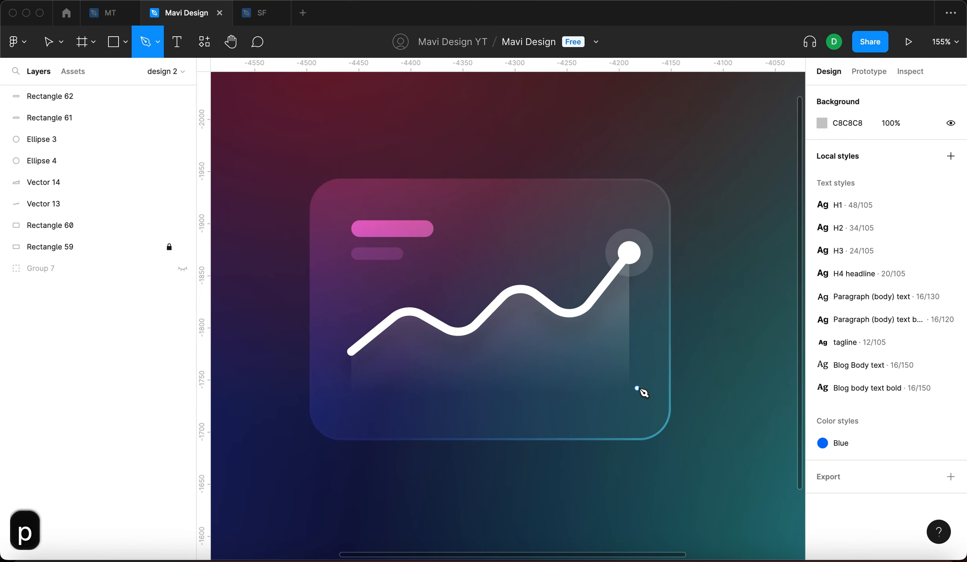
pyautogui.click(638, 387)
pyautogui.keyDown('shift'); pyautogui.click(344, 400); pyautogui.keyUp('shift')
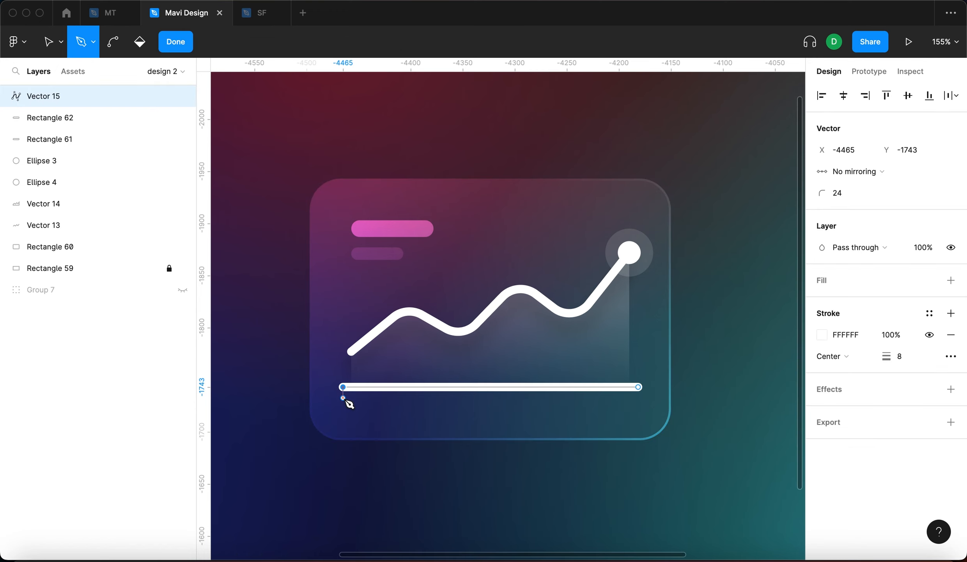
pyautogui.press('Return')
# Set the baseline's stroke weight to 2 and its layer blend mode to Overlay.
pyautogui.press('Down')
pyautogui.press('Down')
pyautogui.press('Down')
pyautogui.press('Down')
pyautogui.press('Down')
pyautogui.press('Down')
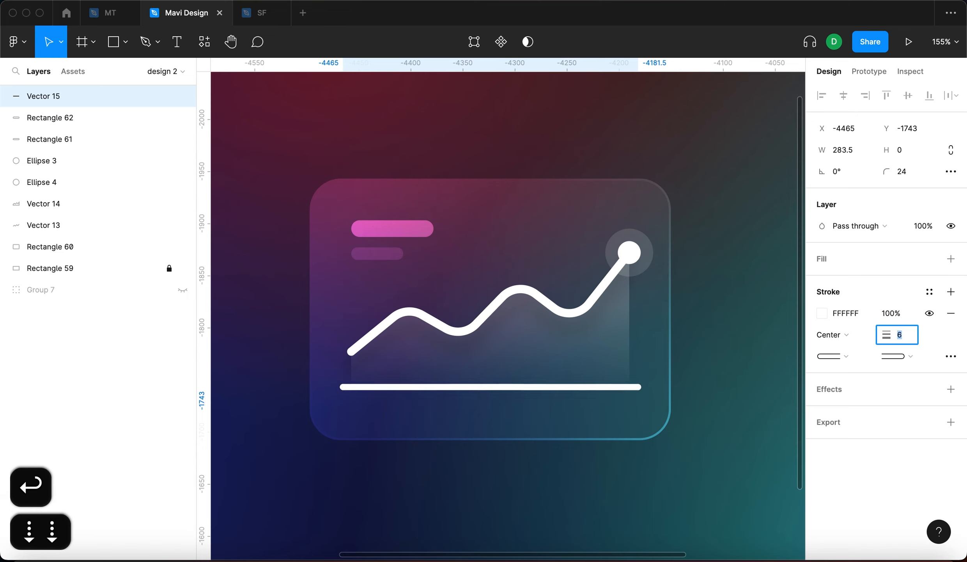
pyautogui.click(859, 230)
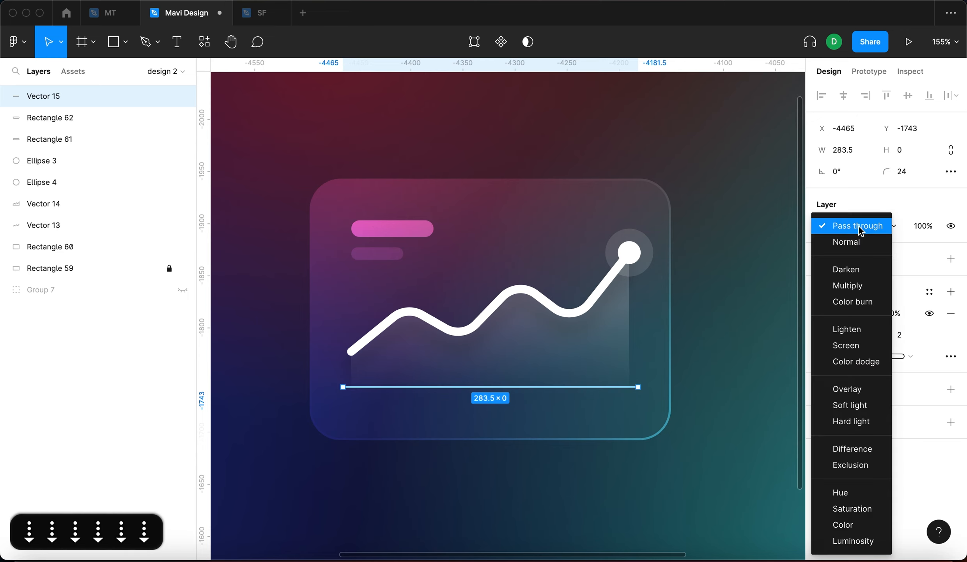
pyautogui.click(853, 390)
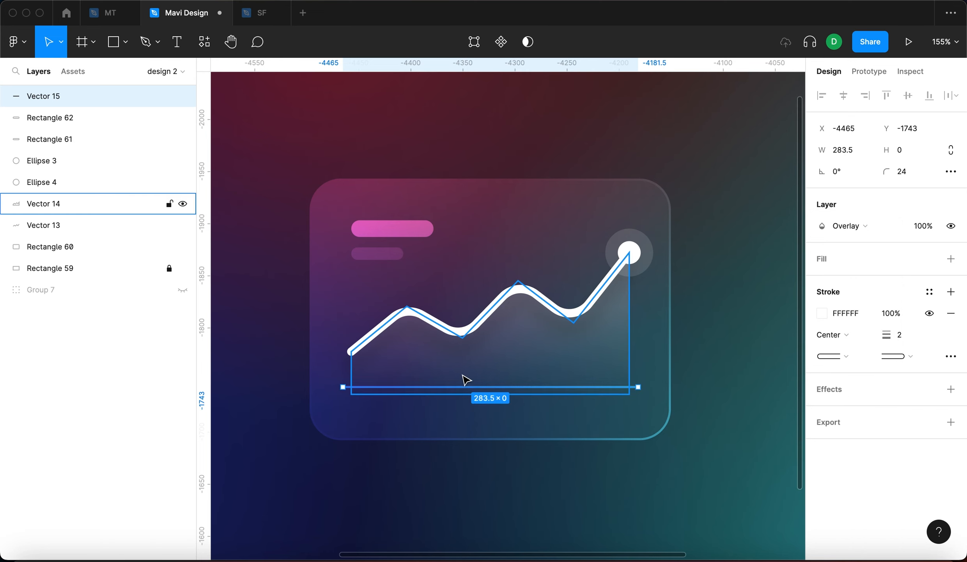
# Nudge the baseline vertically to Y -1742, near the bottom of the gradient area.
pyautogui.scroll(5, 466, 378)
pyautogui.press('Down')
pyautogui.press('Down')
pyautogui.press('Down')
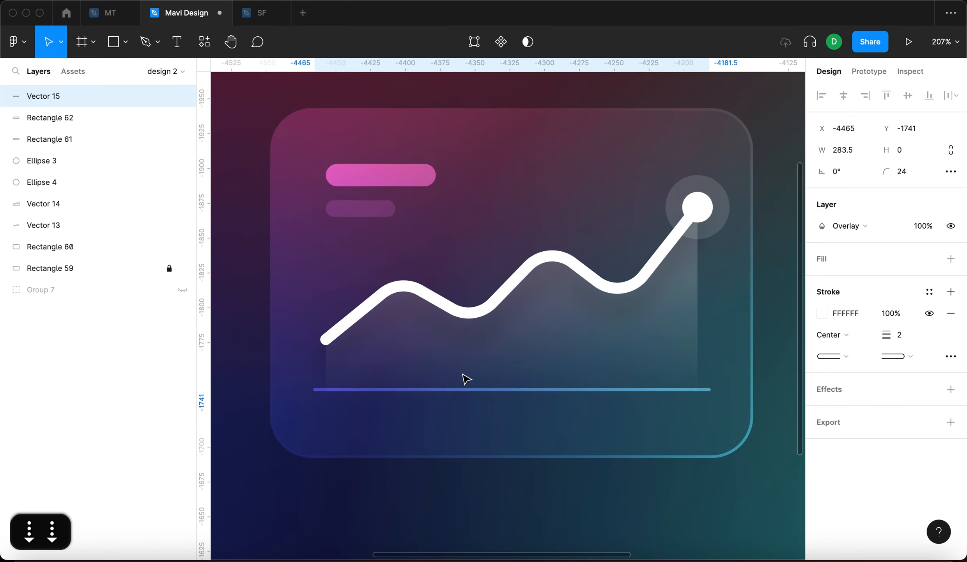
pyautogui.press('Up')
pyautogui.press('Up')
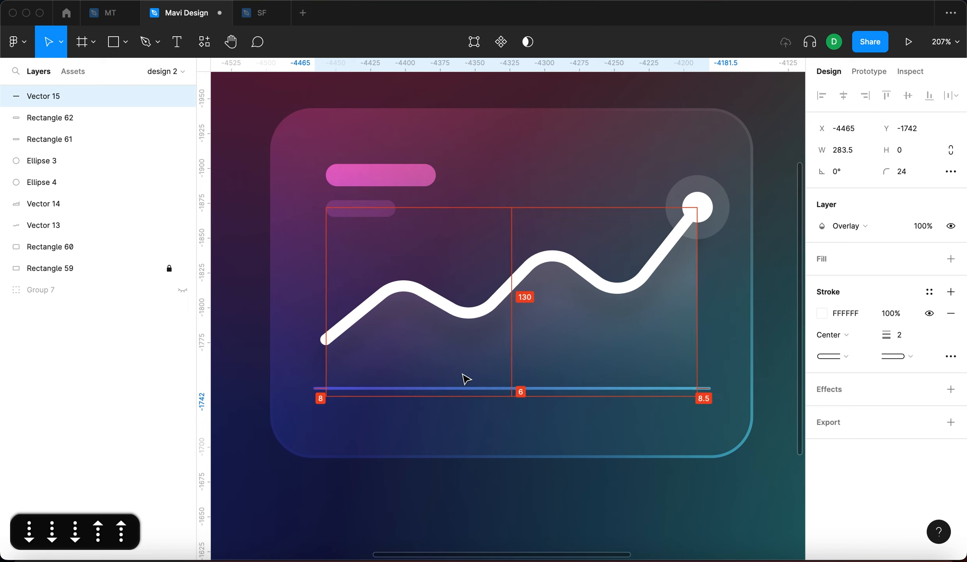
# Center the baseline horizontally against the card.
pyautogui.keyDown('shift'); pyautogui.click(479, 427); pyautogui.keyUp('shift')
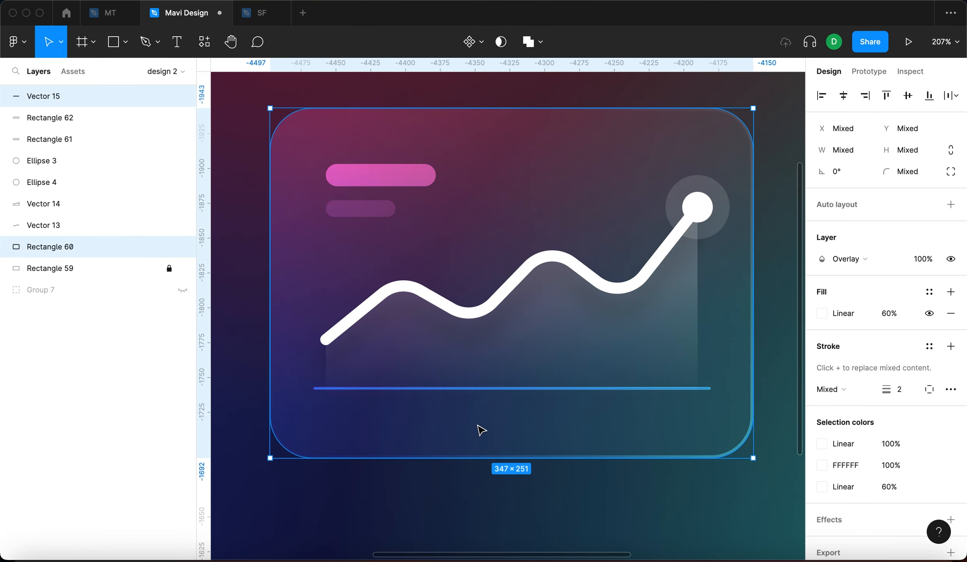
pyautogui.click(482, 429)
pyautogui.click(242, 394)
pyautogui.moveTo(234, 381); pyautogui.dragTo(326, 425)
pyautogui.hotkey('alt', 'h')
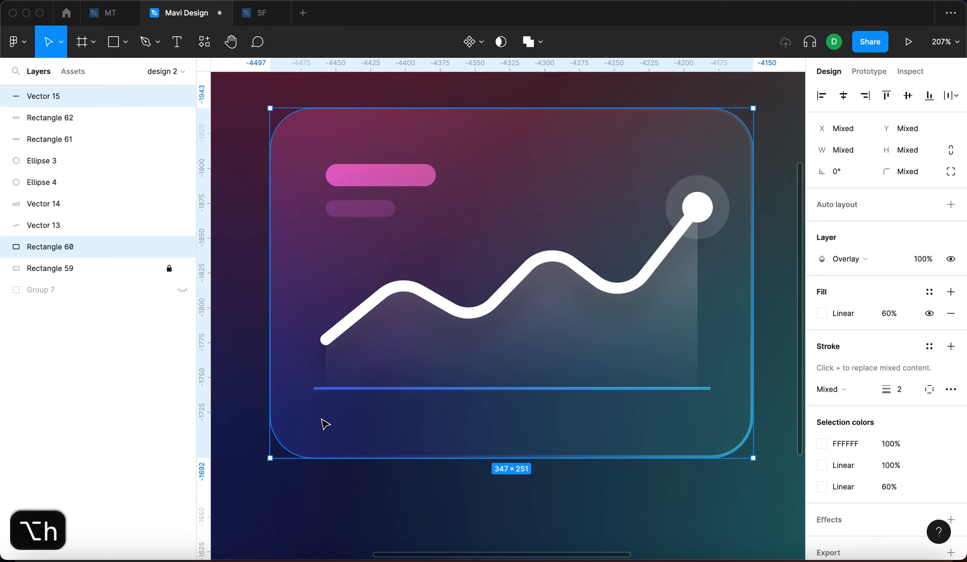
pyautogui.click(376, 499)
# Check the baseline's side margins in the card and shorten the baseline to a width of 274.5.
pyautogui.click(346, 389)
pyautogui.press('alt')
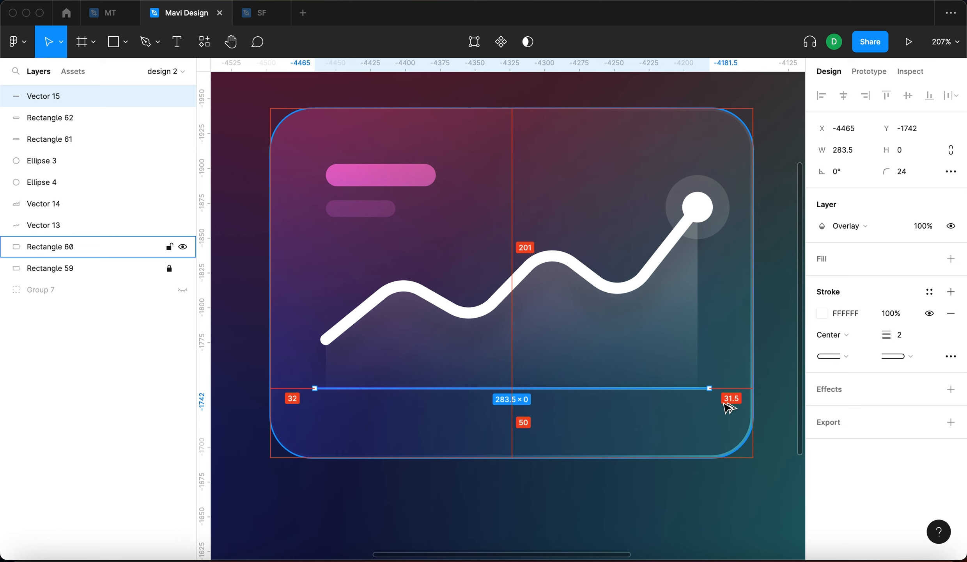
pyautogui.press('super+Left')
pyautogui.press('super+Left')
pyautogui.press('super+Left')
pyautogui.press('super+Left')
pyautogui.press('super+Left')
pyautogui.press('super+Left')
pyautogui.press('super+Left')
pyautogui.press('super+Left')
pyautogui.press('super+Left')
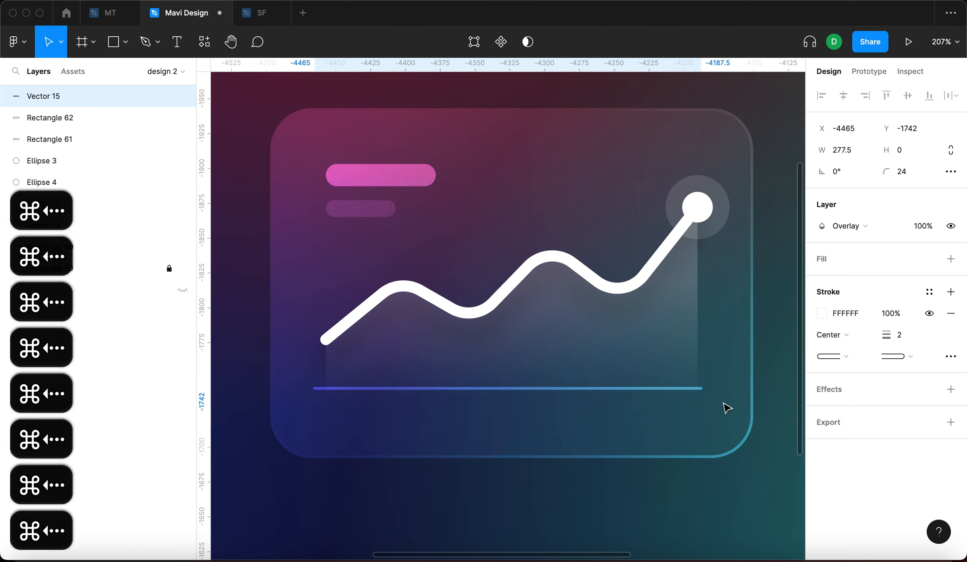
pyautogui.press('Right')
pyautogui.press('Right')
pyautogui.press('Right')
pyautogui.press('Right')
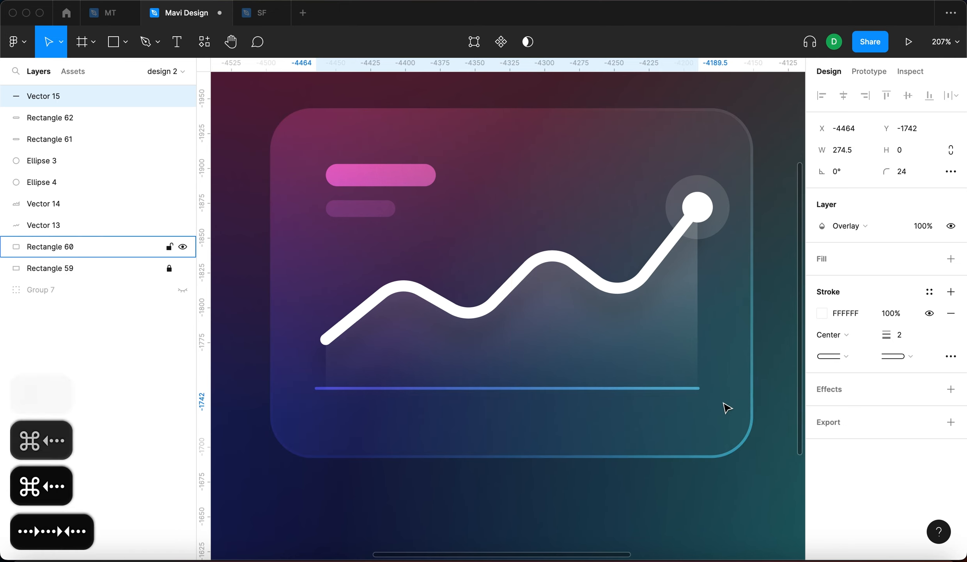
# Align the shortened baseline to the card's horizontal center and clear the selection.
pyautogui.keyDown('shift'); pyautogui.click(723, 442); pyautogui.keyUp('shift')
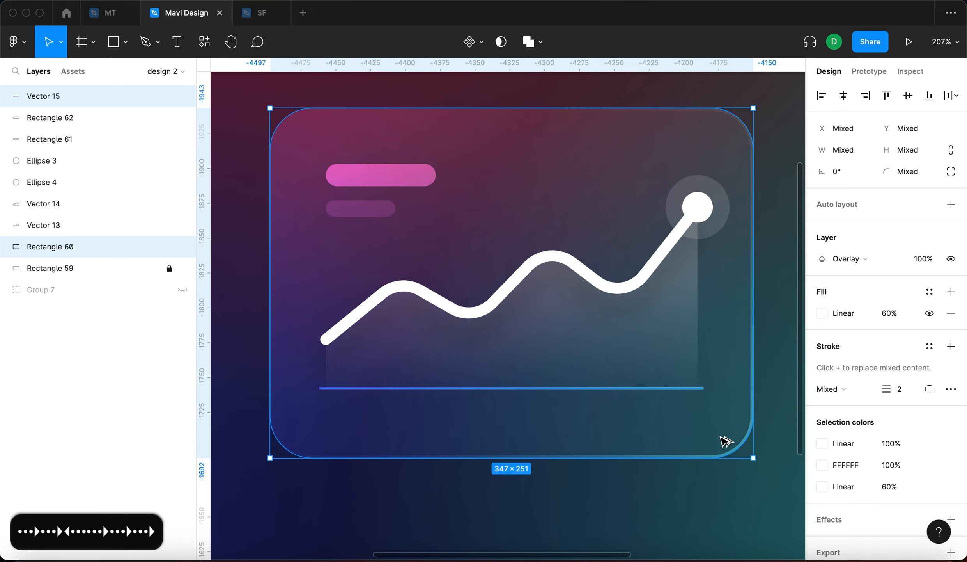
pyautogui.hotkey('alt', 'h')
pyautogui.keyDown('shift'); pyautogui.click(726, 387); pyautogui.keyUp('shift')
pyautogui.click(723, 507)
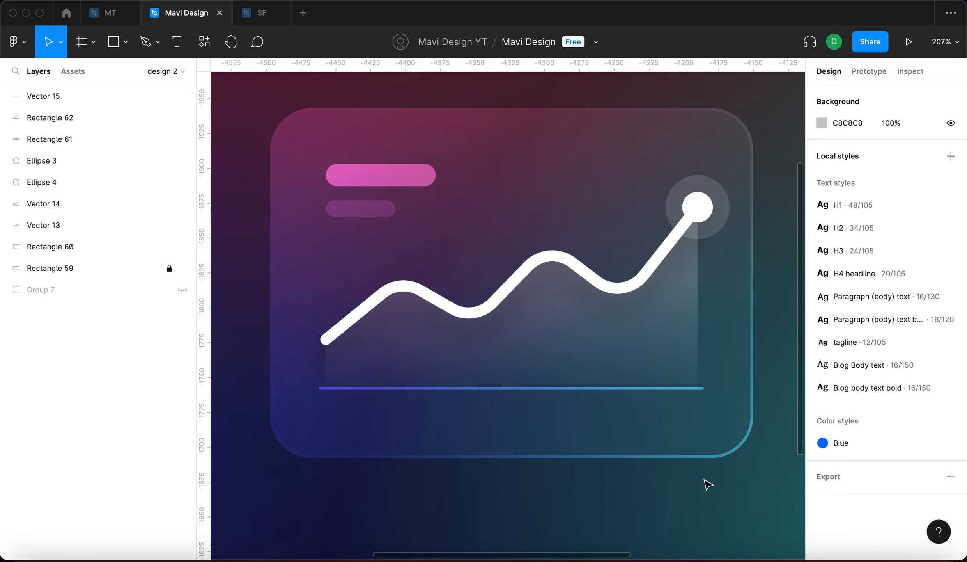
# Lower the baseline's stroke opacity to 30% and clear the selection.
pyautogui.scroll(-5, 708, 483)
pyautogui.click(690, 429)
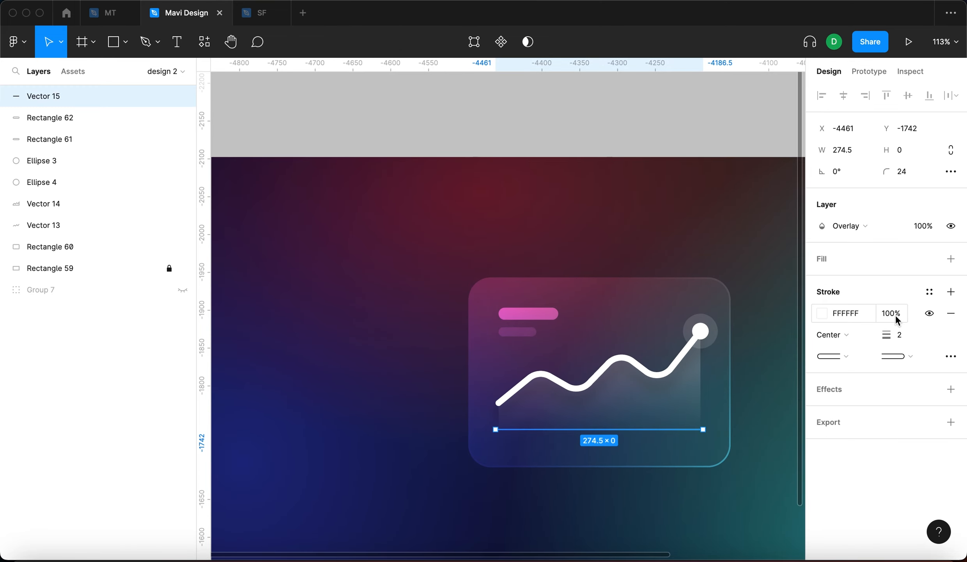
pyautogui.hotkey('shift', 'Down')
pyautogui.hotkey('shift', 'Down')
pyautogui.hotkey('shift', 'Down')
pyautogui.hotkey('shift', 'Down')
pyautogui.hotkey('shift', 'Down')
pyautogui.hotkey('shift', 'Down')
pyautogui.hotkey('shift', 'Down')
pyautogui.hotkey('shift', 'Down')
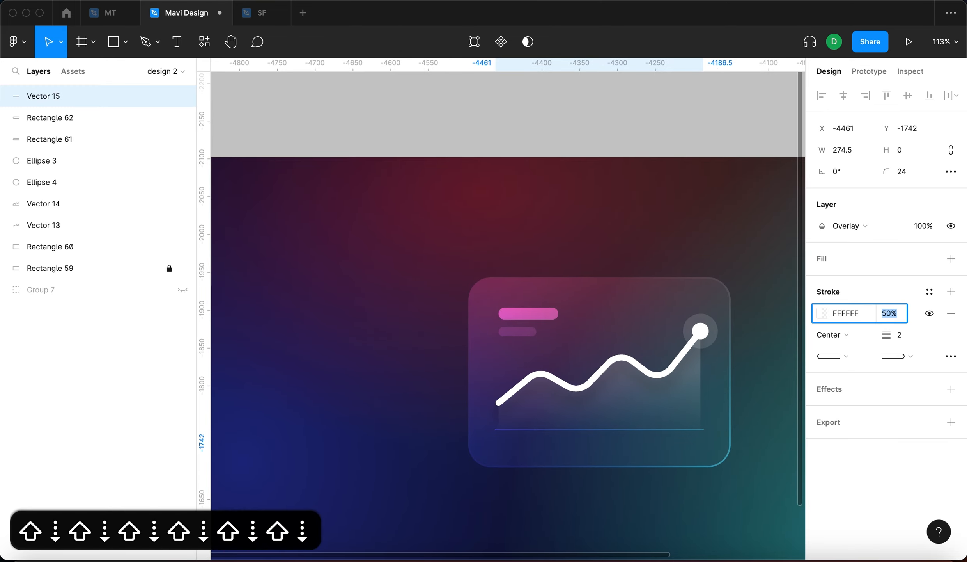
pyautogui.hotkey('shift', 'Up')
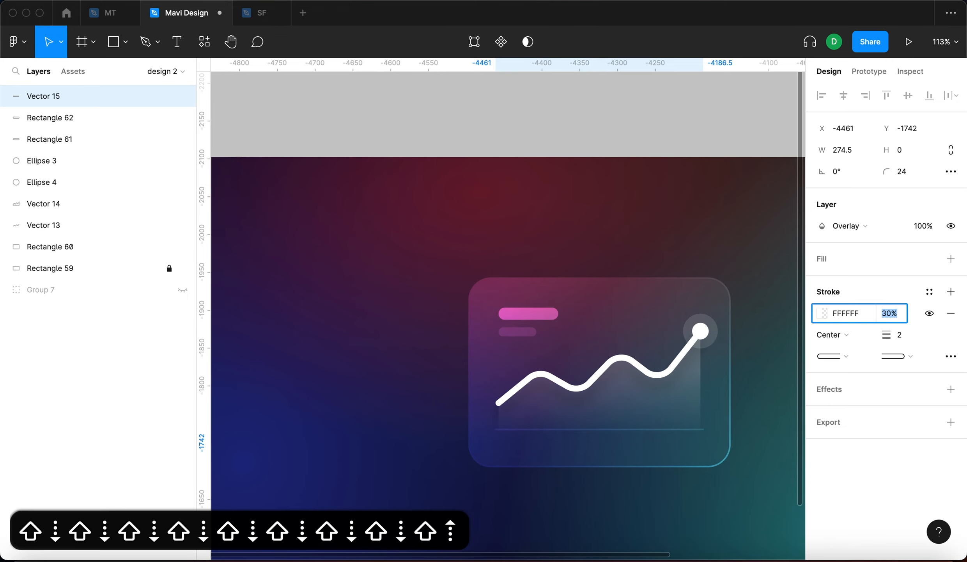
pyautogui.press('Return')
pyautogui.click(746, 333)
# Change the blend mode of the gradient area under the chart line to Overlay.
pyautogui.scroll(5, 716, 349)
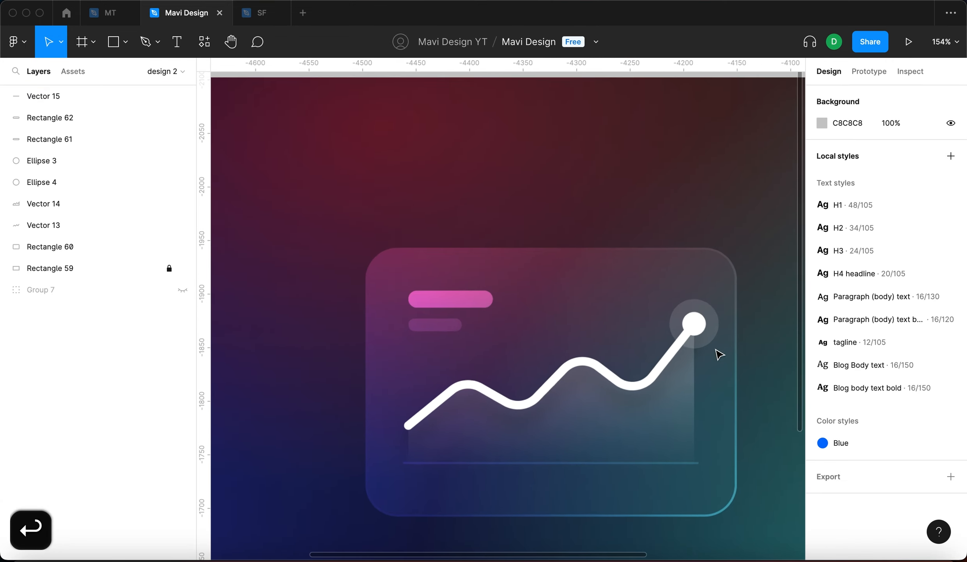
pyautogui.click(657, 416)
pyautogui.click(857, 224)
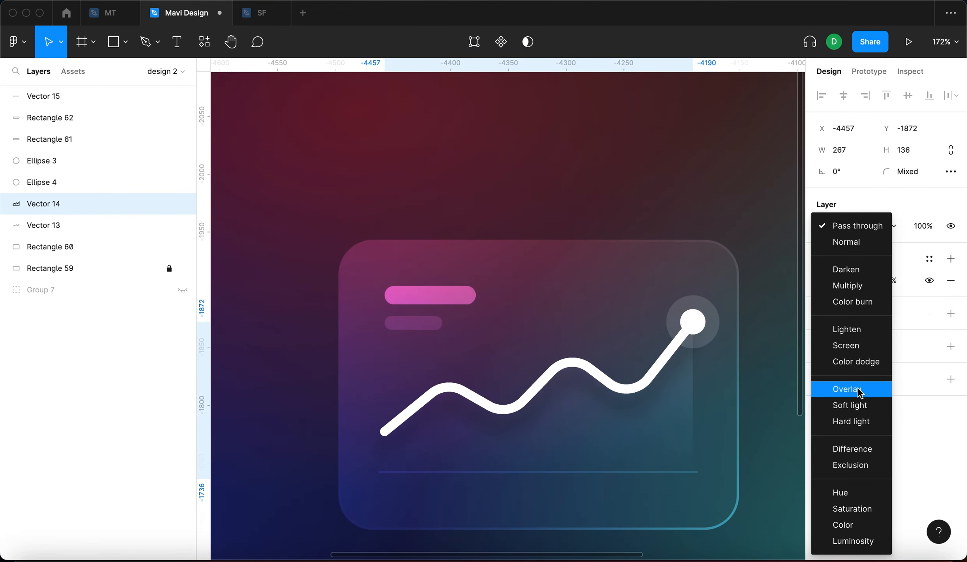
pyautogui.click(860, 391)
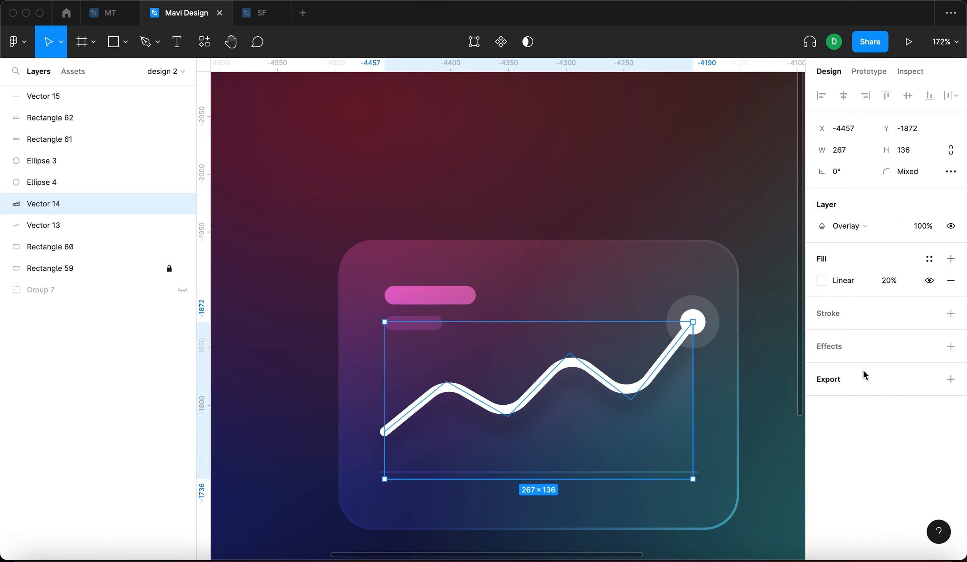
# Raise the gradient area's fill opacity to 60% and clear the selection.
pyautogui.click(891, 286)
pyautogui.hotkey('shift', 'Up')
pyautogui.hotkey('shift', 'Up')
pyautogui.hotkey('shift', 'Up')
pyautogui.hotkey('shift', 'Up')
pyautogui.hotkey('shift', 'Up')
pyautogui.hotkey('shift', 'Up')
pyautogui.hotkey('shift', 'Down')
pyautogui.hotkey('shift', 'Down')
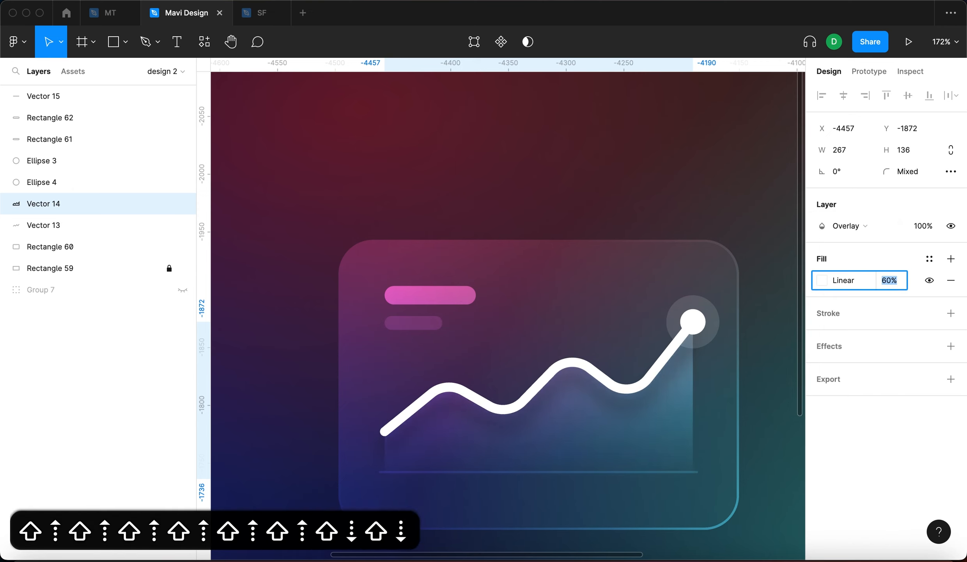
pyautogui.hotkey('shift', 'Down')
pyautogui.hotkey('shift', 'Up')
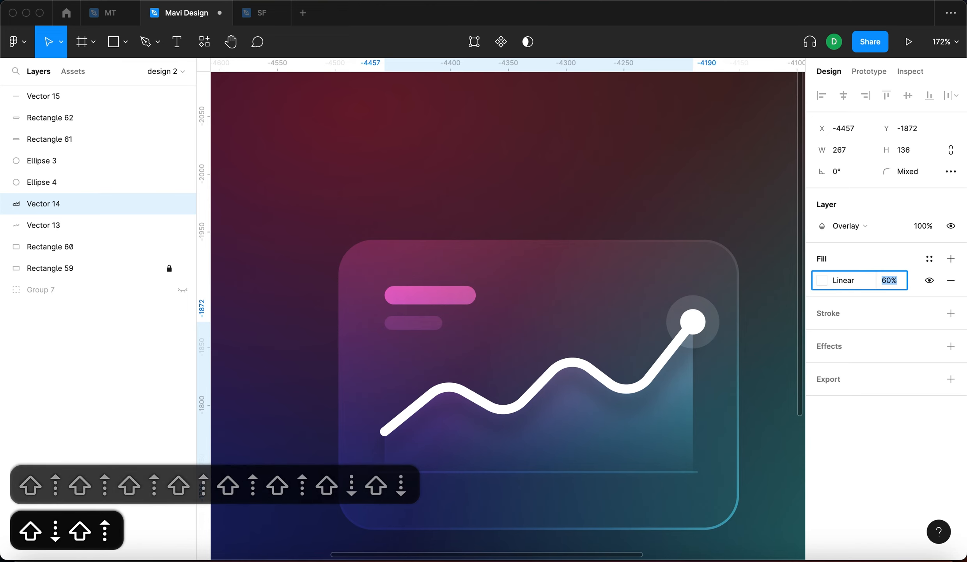
pyautogui.press('Return')
pyautogui.click(636, 191)
# Move the chart line, gradient area, baseline and end dot with its halo up about 15 px inside the card.
pyautogui.hscroll(3, 635, 191)
pyautogui.scroll(-2, 636, 191)
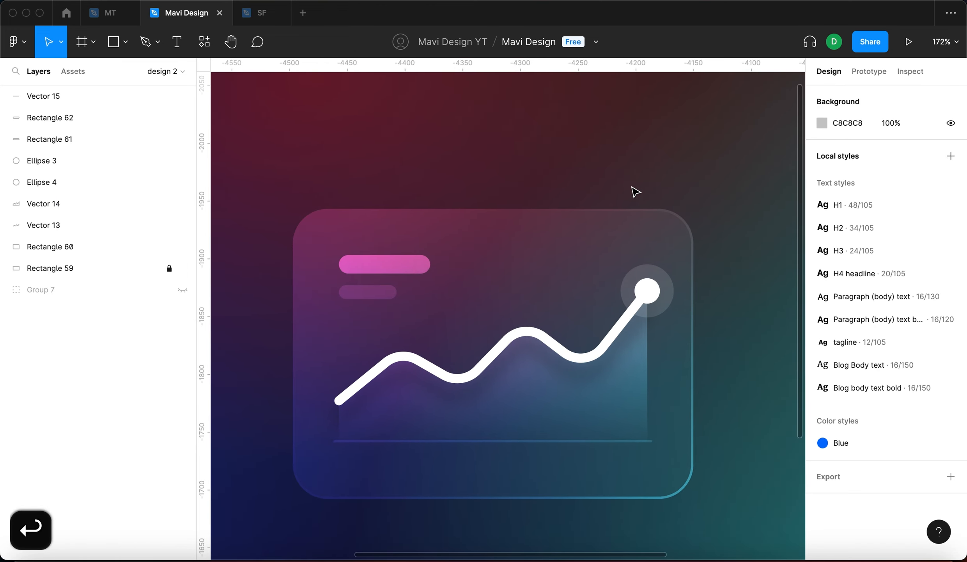
pyautogui.moveTo(763, 468); pyautogui.dragTo(296, 324)
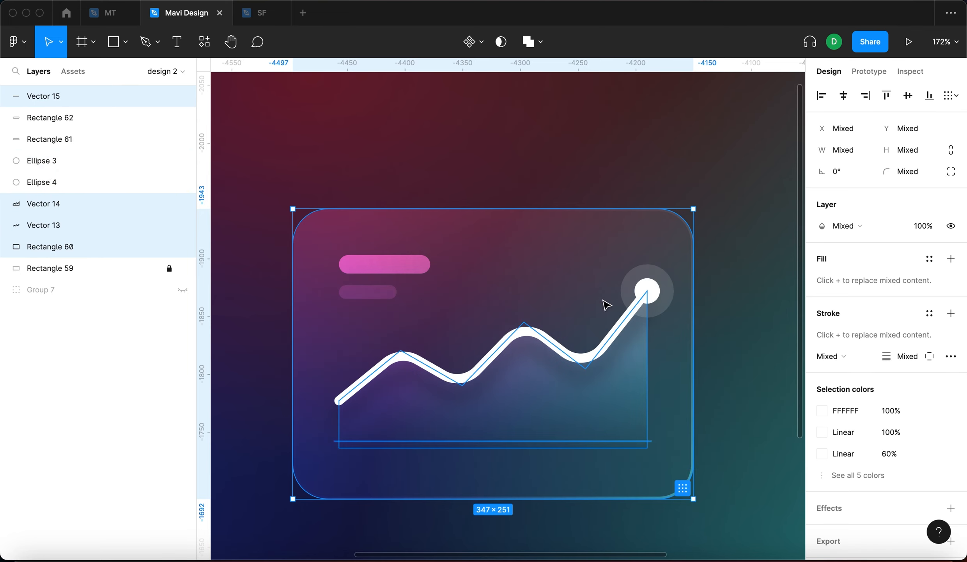
pyautogui.keyDown('shift'); pyautogui.click(655, 297); pyautogui.keyUp('shift')
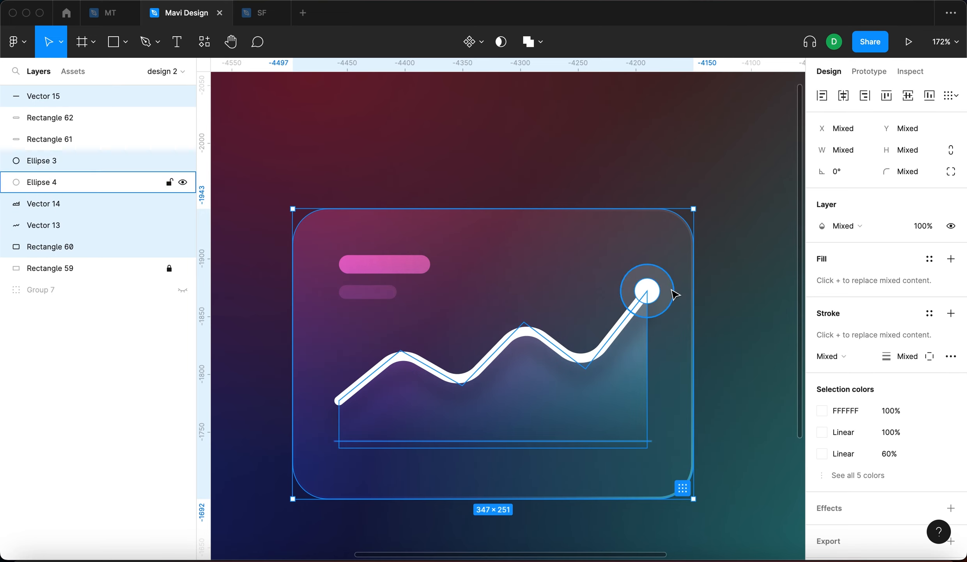
pyautogui.keyDown('shift'); pyautogui.click(682, 386); pyautogui.keyUp('shift')
pyautogui.moveTo(609, 406); pyautogui.dragTo(608, 388)
# Check the chart's margins inside the card and shorten the card from its bottom edge to a height of about 231.
pyautogui.click(631, 481)
pyautogui.press('alt')
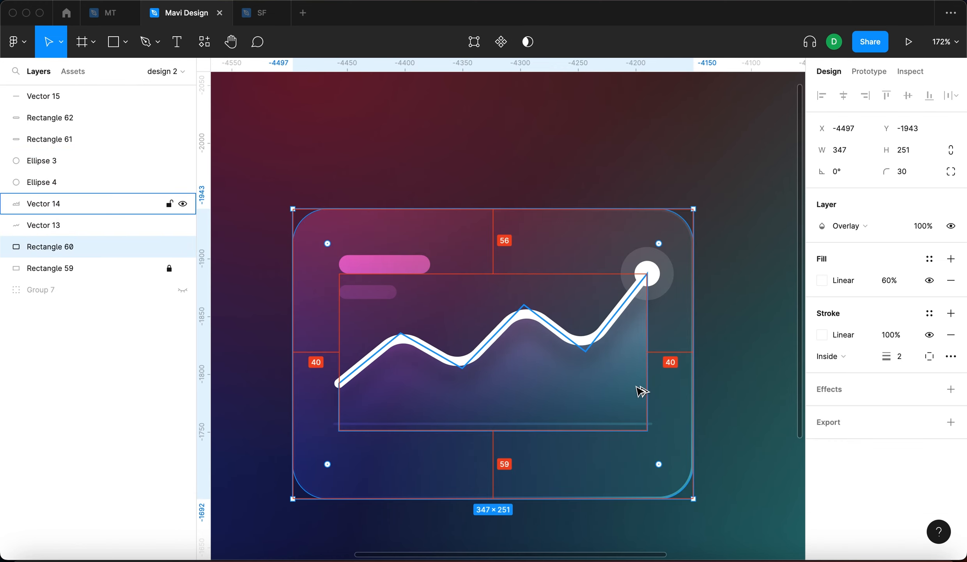
pyautogui.moveTo(548, 499); pyautogui.dragTo(547, 475)
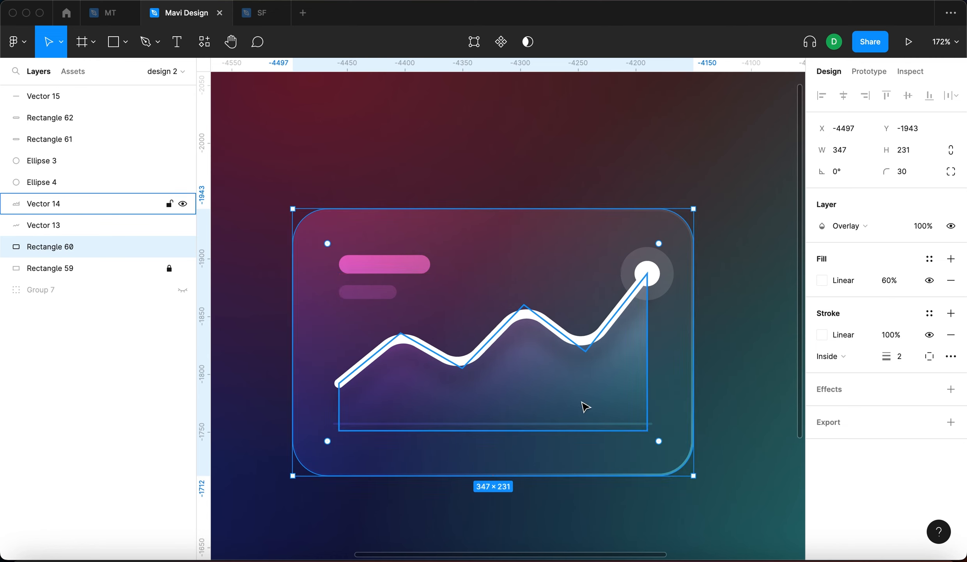
pyautogui.click(743, 393)
# Thicken the white chart line's stroke to 11.
pyautogui.scroll(-1, 743, 392)
pyautogui.hscroll(1, 743, 393)
pyautogui.click(629, 331)
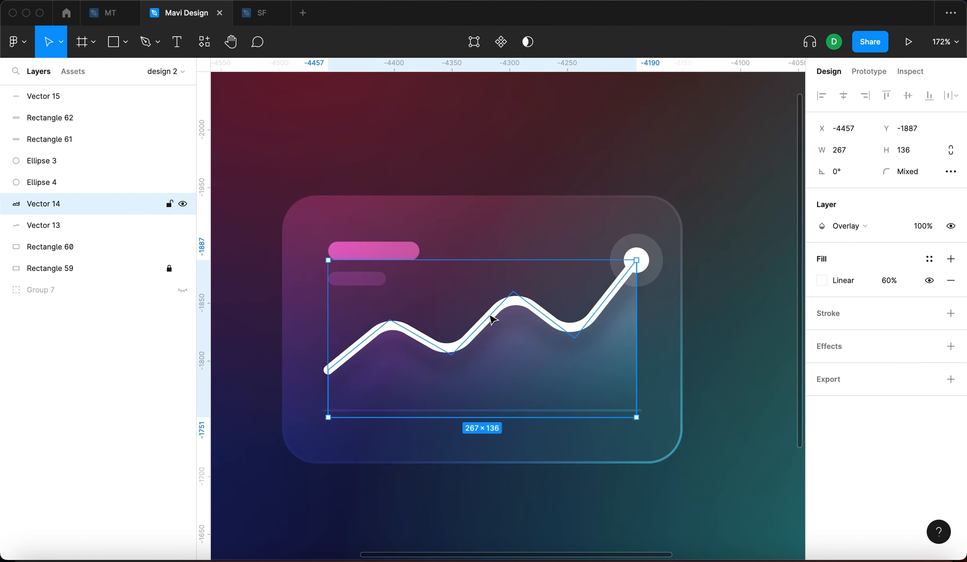
pyautogui.click(227, 325)
pyautogui.click(326, 370)
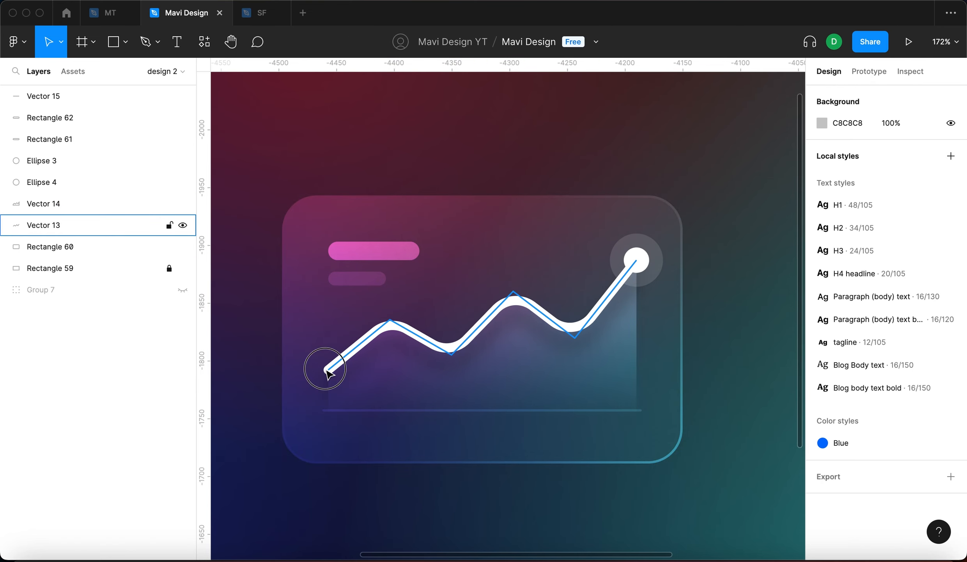
pyautogui.press('Up')
pyautogui.press('Up')
pyautogui.press('Up')
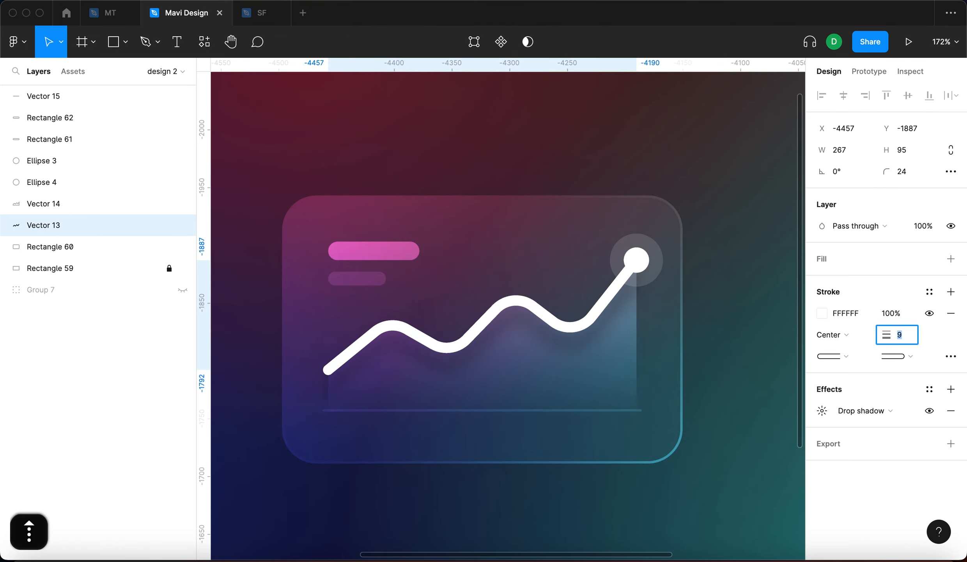
pyautogui.press('Return')
pyautogui.click(686, 281)
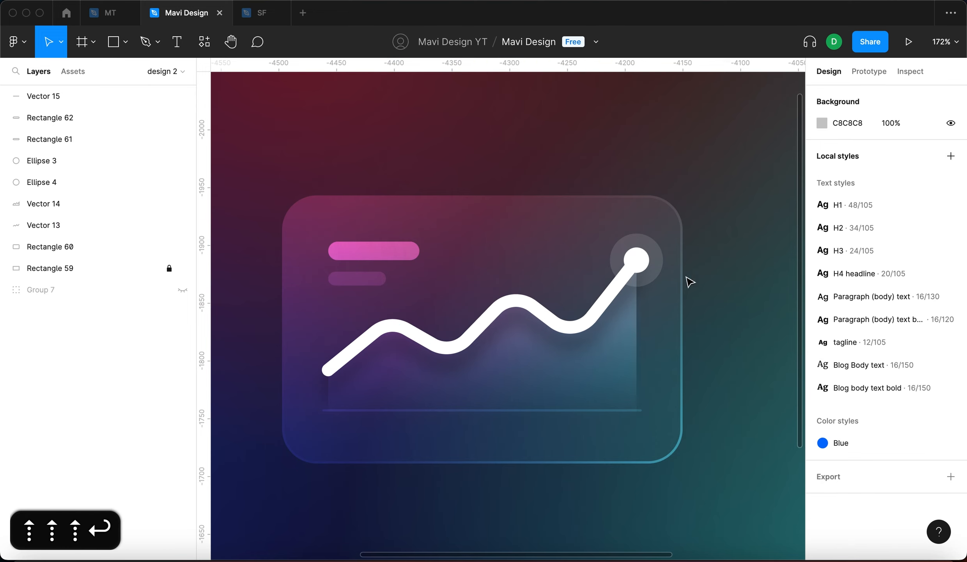
# Enlarge the end dot to 32 × 32 and its halo to 64 × 64, both around their common center.
pyautogui.scroll(5, 670, 273)
pyautogui.click(632, 257)
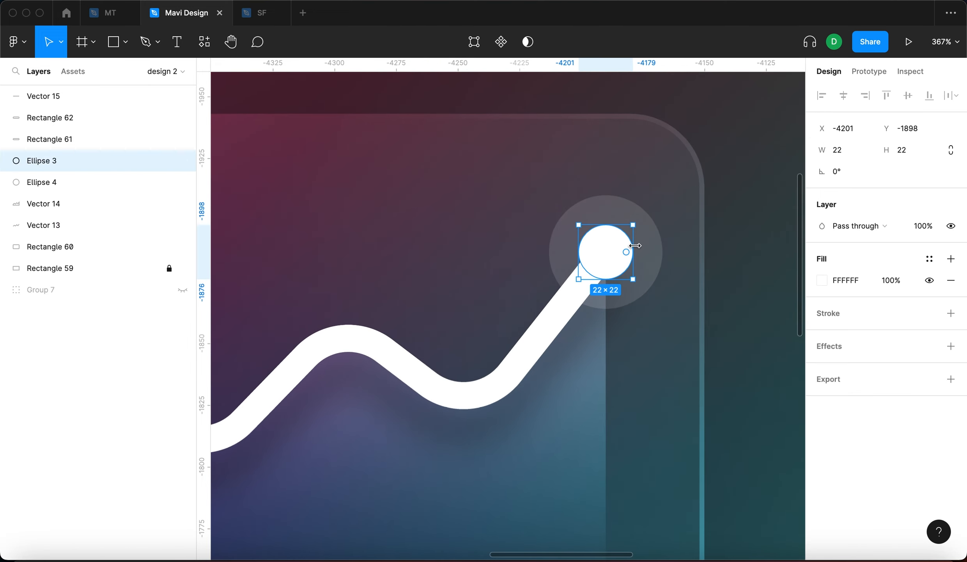
pyautogui.moveTo(642, 245); pyautogui.dragTo(686, 242)
pyautogui.click(655, 245)
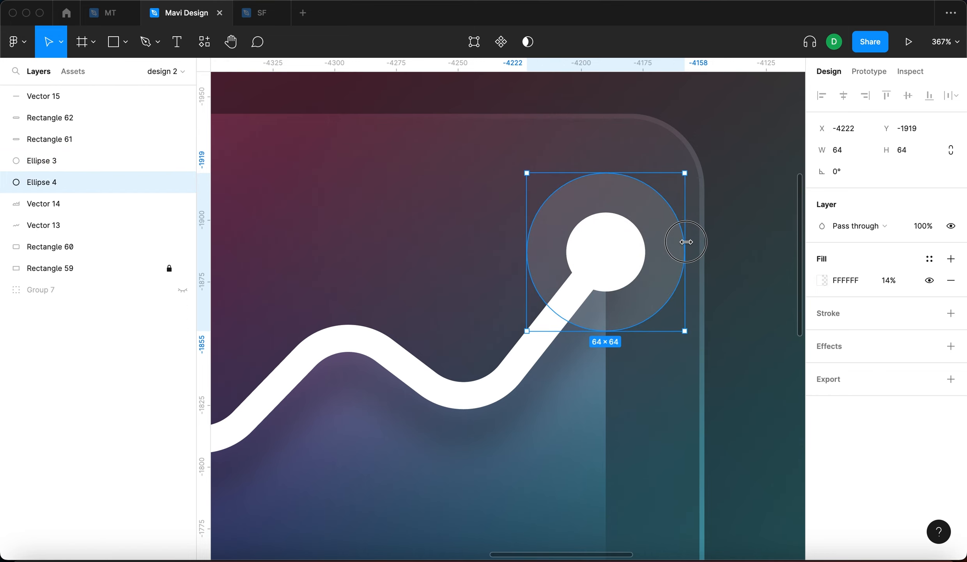
# Change the halo's white solid fill to a radial gradient.
pyautogui.scroll(-2, 702, 286)
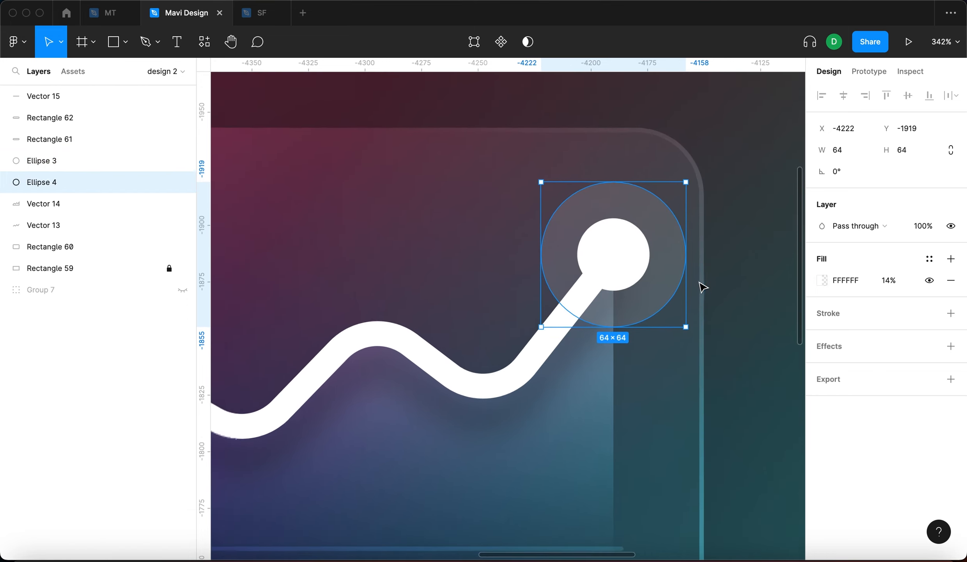
pyautogui.click(823, 280)
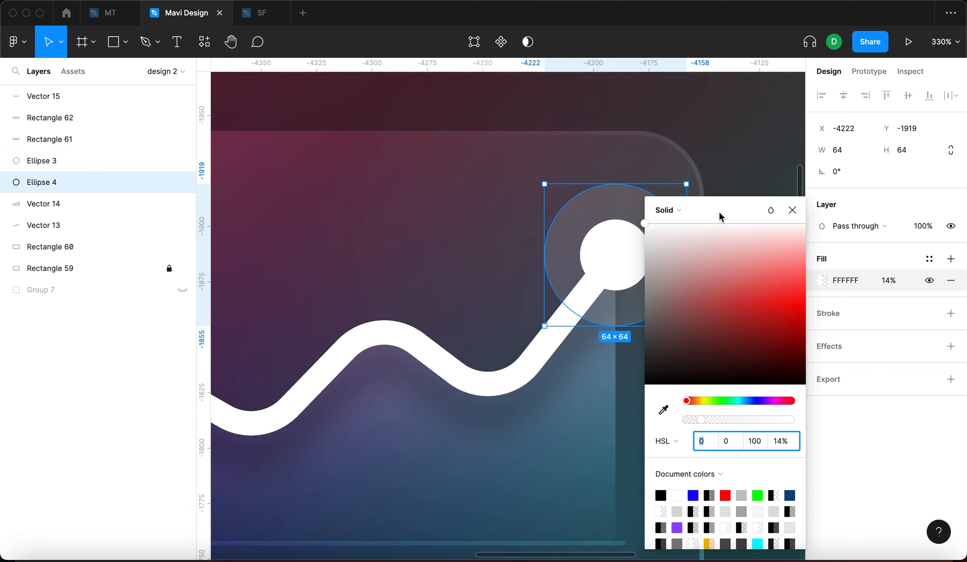
pyautogui.click(693, 216)
pyautogui.click(663, 241)
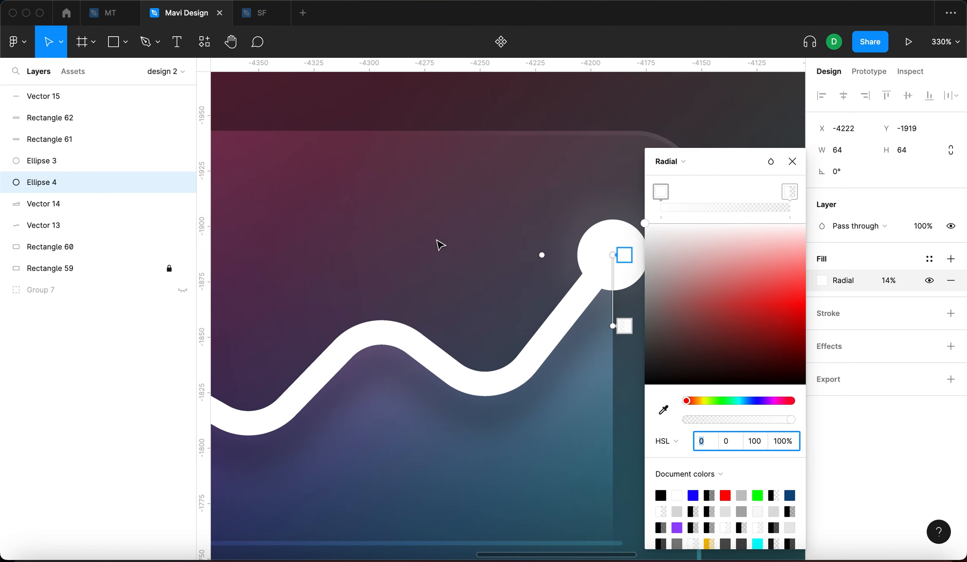
# Run the halo's radial gradient diagonally from upper left to lower right and set its outer stop to about 40% opacity.
pyautogui.hscroll(4, 440, 244)
pyautogui.moveTo(535, 254); pyautogui.dragTo(494, 192)
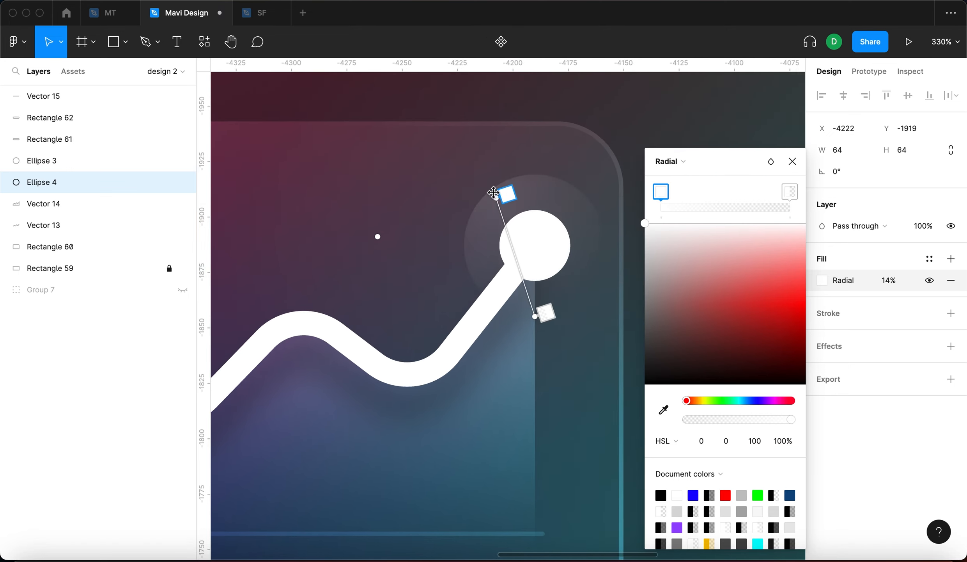
pyautogui.moveTo(533, 314); pyautogui.dragTo(584, 293)
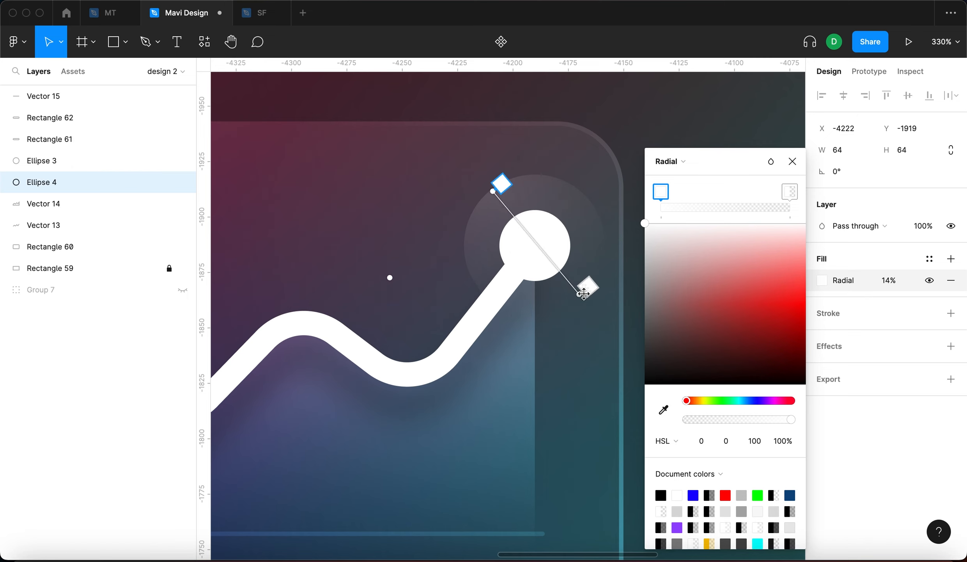
pyautogui.click(794, 191)
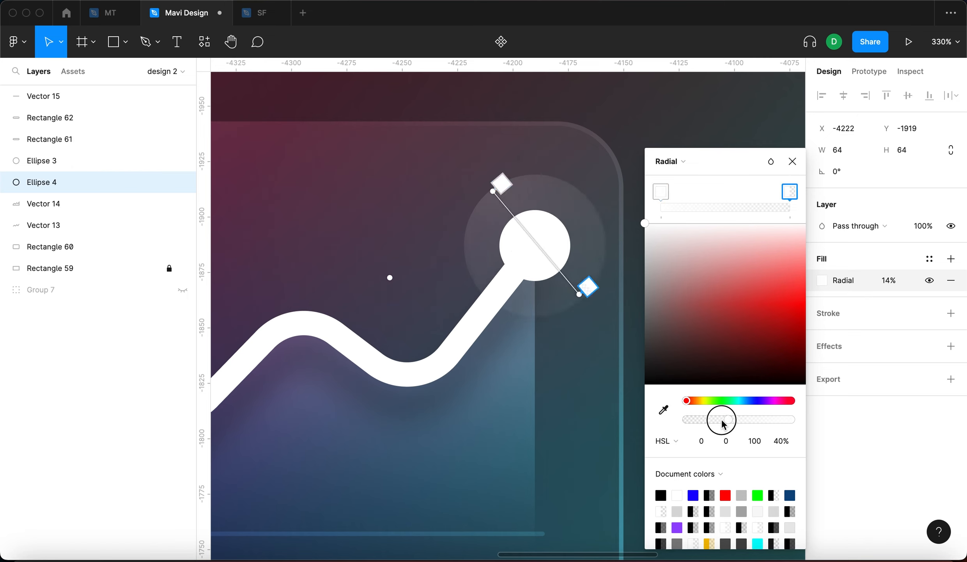
# Set the halo's gradient fill opacity to 24% and clear the selection.
pyautogui.click(882, 291)
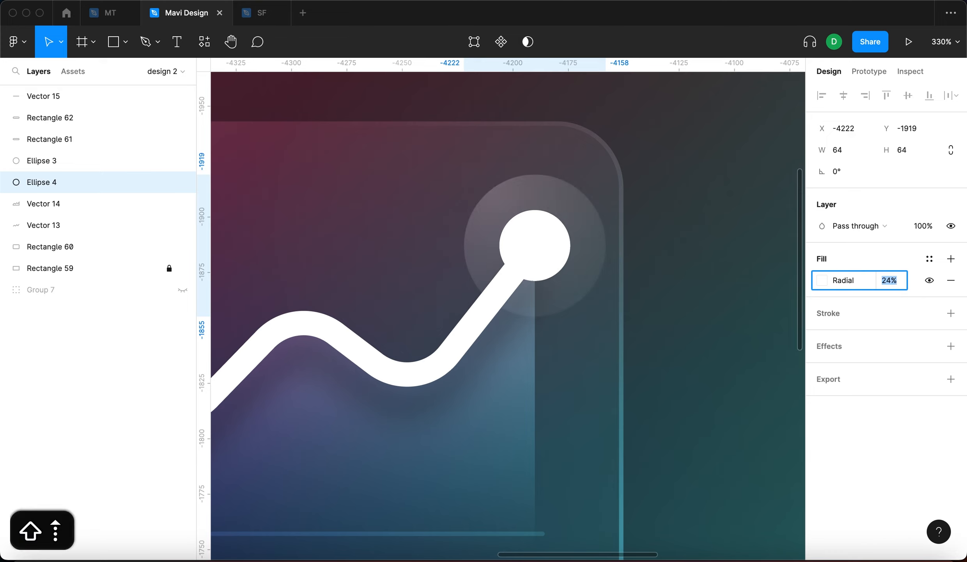
pyautogui.hotkey('shift', 'Up')
pyautogui.hotkey('shift', 'Up')
pyautogui.hotkey('shift', 'Down')
pyautogui.press('Return')
pyautogui.click(728, 323)
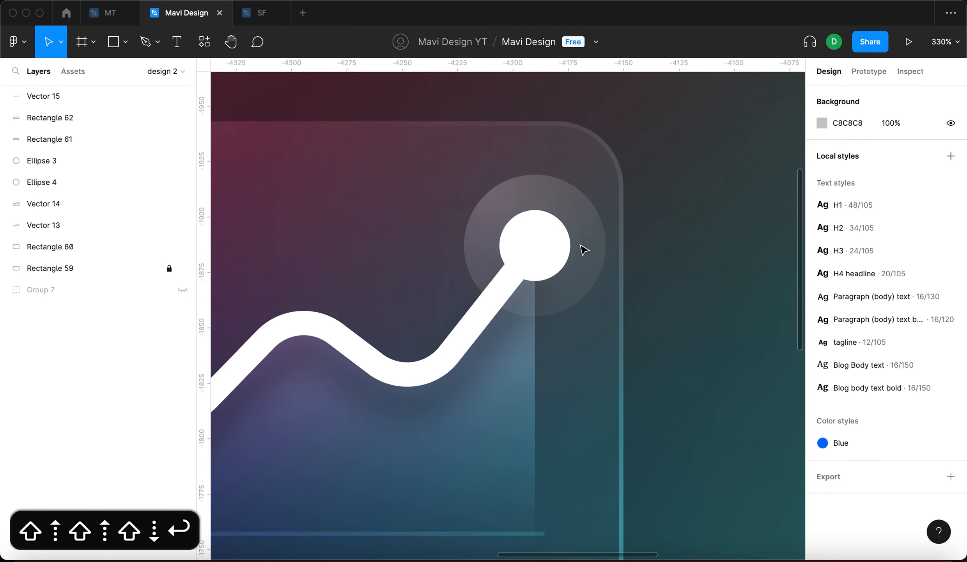
# Add a drop shadow to the end dot with a Y offset of 14 and a blur of 24.
pyautogui.click(577, 245)
pyautogui.click(951, 346)
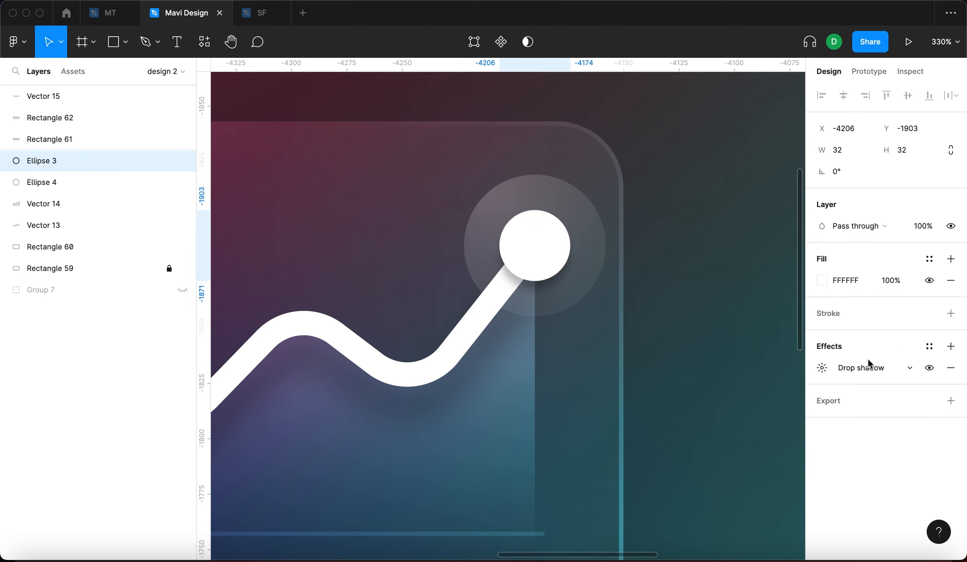
pyautogui.click(822, 367)
pyautogui.click(682, 422)
pyautogui.hotkey('shift', 'Up')
pyautogui.hotkey('shift', 'Up')
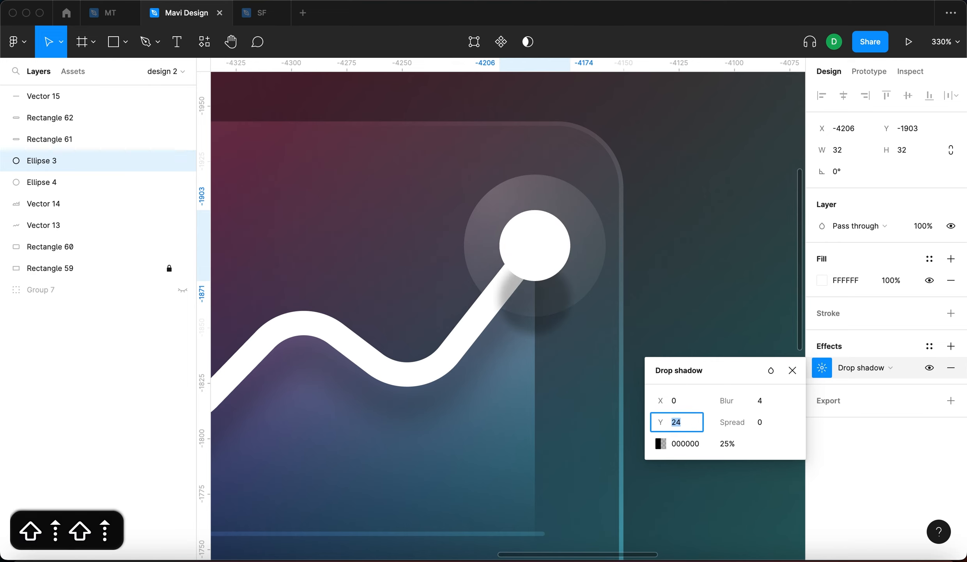
pyautogui.hotkey('shift', 'Down')
pyautogui.click(756, 402)
pyautogui.hotkey('shift', 'Up')
pyautogui.hotkey('shift', 'Up')
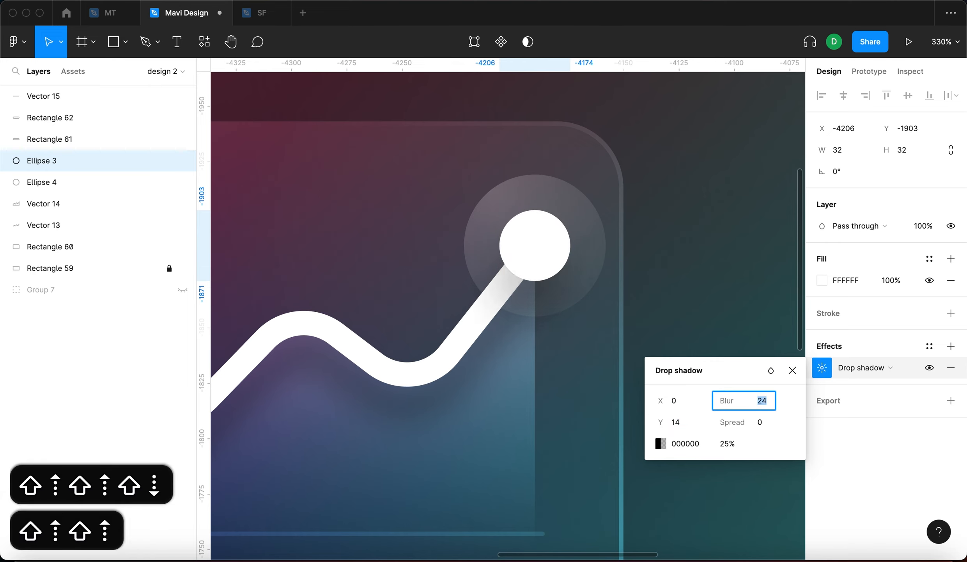
# Try stronger opacities for the end dot's shadow, settle on 25% and close the shadow settings.
pyautogui.click(739, 444)
pyautogui.hotkey('shift', 'Up')
pyautogui.hotkey('shift', 'Up')
pyautogui.hotkey('shift', 'Down')
pyautogui.hotkey('shift', 'Down')
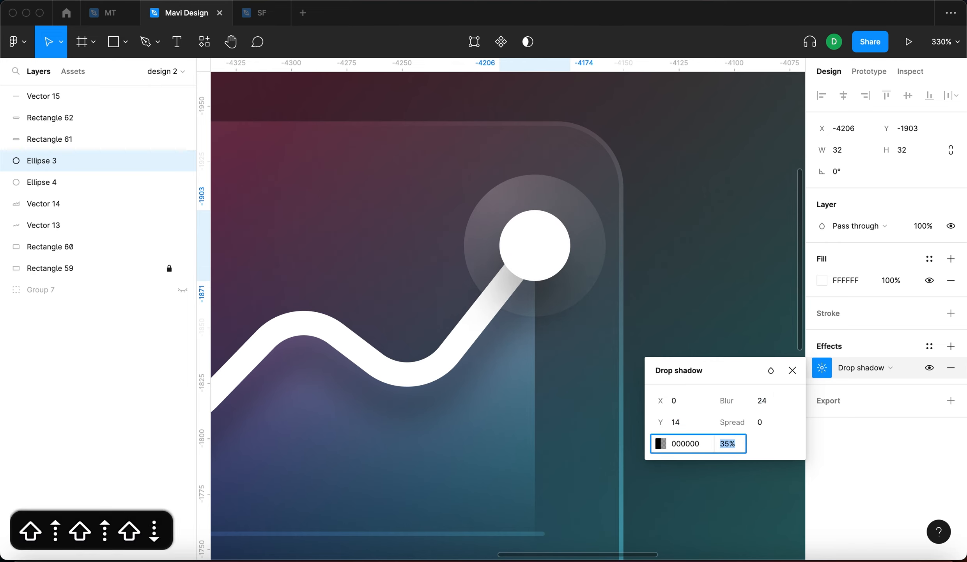
pyautogui.hotkey('shift', 'Up')
pyautogui.hotkey('shift', 'Down')
pyautogui.press('Return')
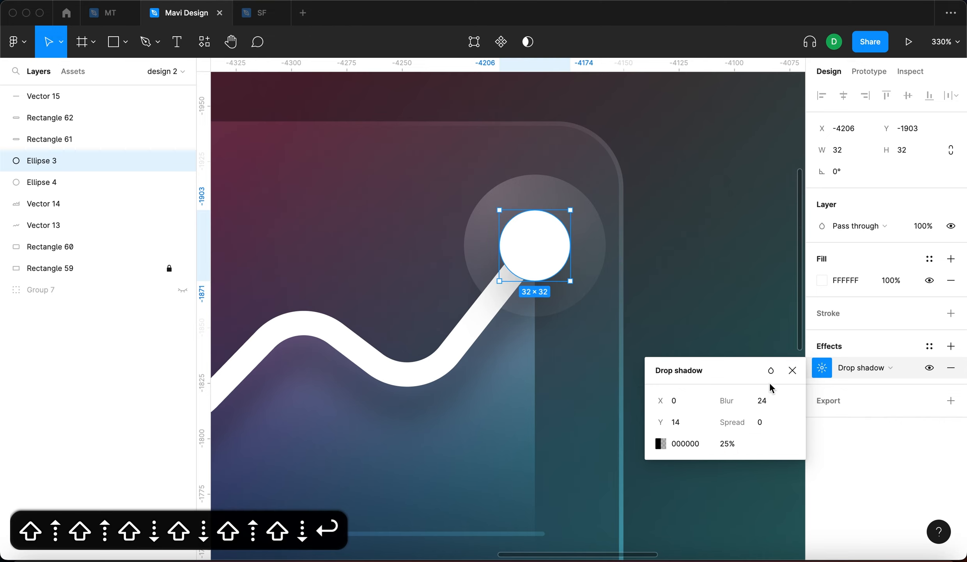
pyautogui.click(793, 370)
pyautogui.press('Escape')
# Add a drop shadow to the card's background rectangle with a Y offset of 34.
pyautogui.hotkey('shift', '1')
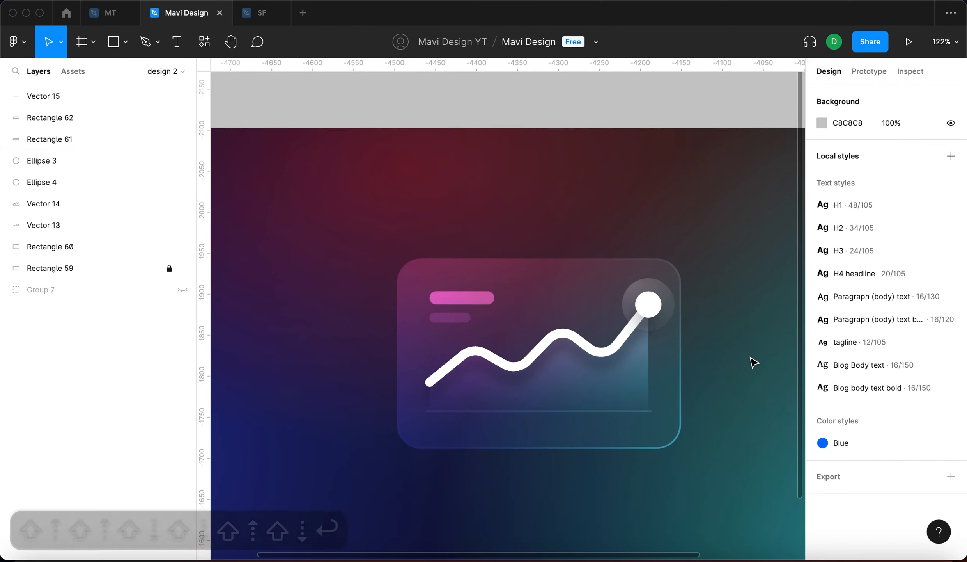
pyautogui.click(644, 387)
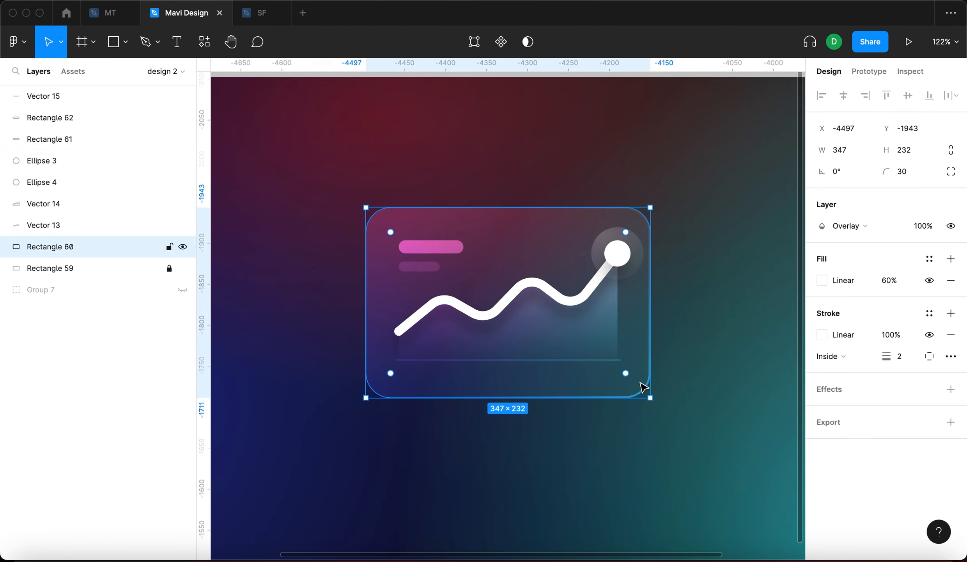
pyautogui.click(950, 388)
pyautogui.click(822, 411)
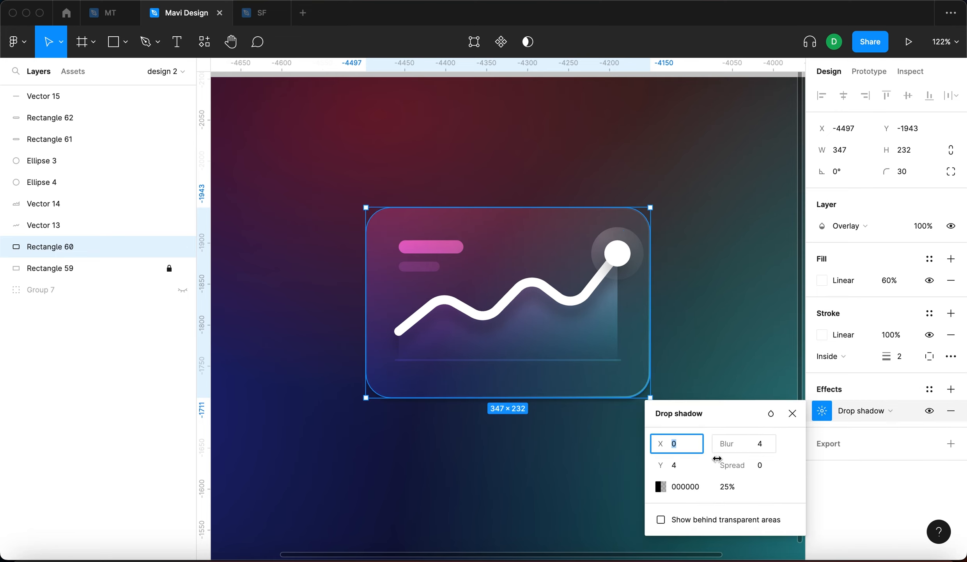
pyautogui.click(679, 465)
pyautogui.hotkey('shift', 'Up')
pyautogui.hotkey('shift', 'Up')
pyautogui.hotkey('shift', 'Up')
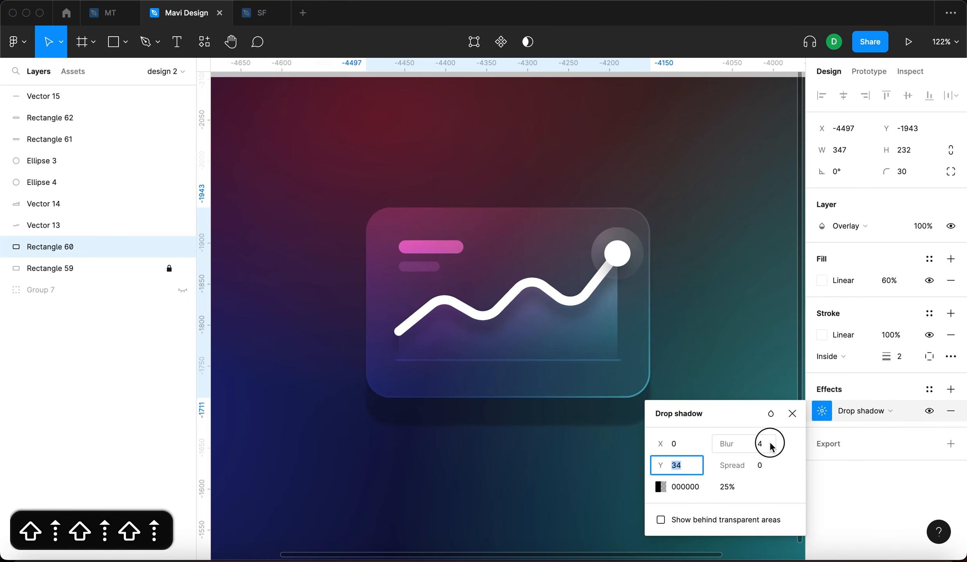
# Set the blur of the card's drop shadow to 54.
pyautogui.click(763, 444)
pyautogui.hotkey('shift', 'Up')
pyautogui.hotkey('shift', 'Up')
pyautogui.hotkey('shift', 'Up')
pyautogui.hotkey('shift', 'Up')
pyautogui.hotkey('shift', 'Up')
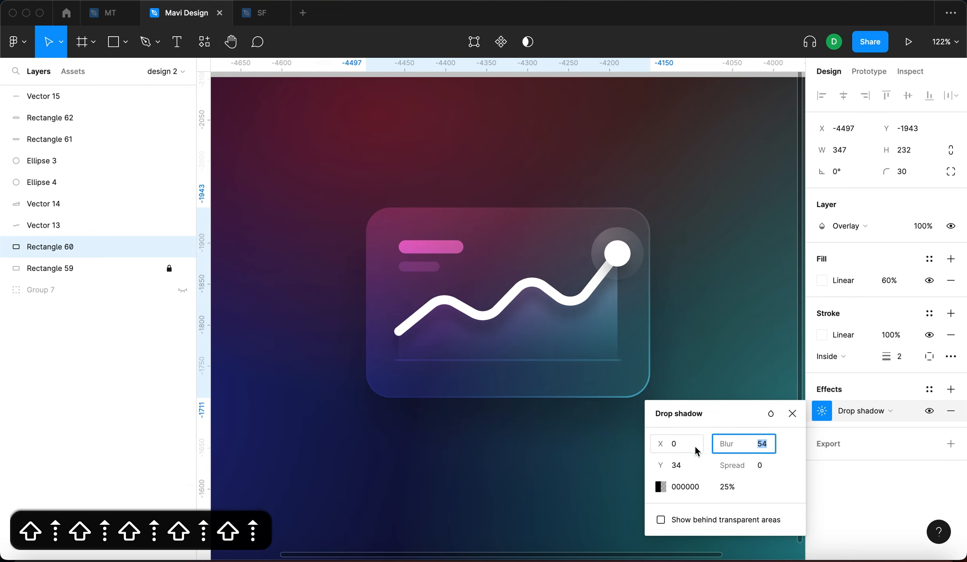
# Increase the card shadow's Y offset to 54 and its blur to 74.
pyautogui.click(691, 461)
pyautogui.hotkey('shift', 'Up')
pyautogui.hotkey('shift', 'Up')
pyautogui.click(771, 445)
pyautogui.hotkey('shift', 'Up')
pyautogui.hotkey('shift', 'Up')
# Set the card shadow's X offset to 10 and its opacity to 35%.
pyautogui.click(698, 448)
pyautogui.hotkey('shift', 'Up')
pyautogui.hotkey('shift', 'Up')
pyautogui.hotkey('shift', 'Down')
pyautogui.click(736, 487)
pyautogui.hotkey('shift', 'Up')
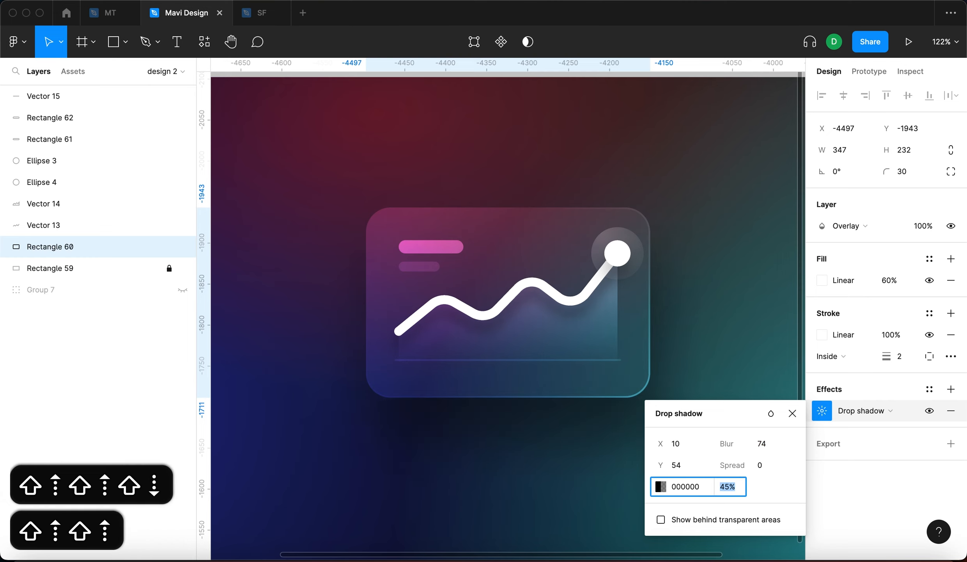
# Raise the card shadow's blur to 94 and its Y offset to 64.
pyautogui.click(762, 444)
pyautogui.hotkey('shift', 'Up')
pyautogui.hotkey('shift', 'Up')
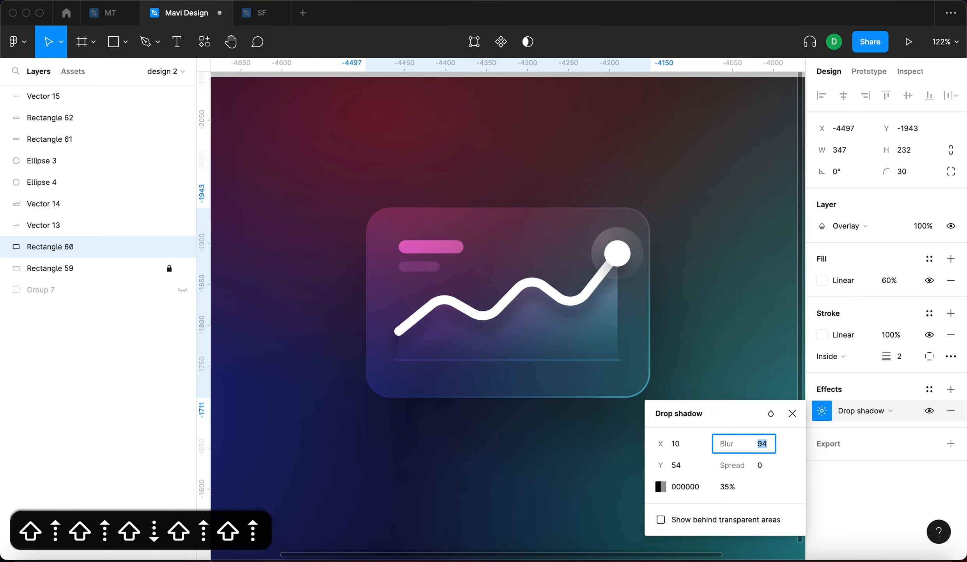
pyautogui.click(684, 469)
pyautogui.hotkey('shift', 'Up')
pyautogui.hotkey('shift', 'Up')
pyautogui.hotkey('shift', 'Down')
# Try different opacities for the card's shadow, settle on 25%, close the shadow settings and clear the selection.
pyautogui.click(728, 487)
pyautogui.hotkey('shift', 'Up')
pyautogui.hotkey('shift', 'Up')
pyautogui.hotkey('shift', 'Down')
pyautogui.hotkey('shift', 'Down')
pyautogui.hotkey('shift', 'Down')
pyautogui.hotkey('shift', 'Down')
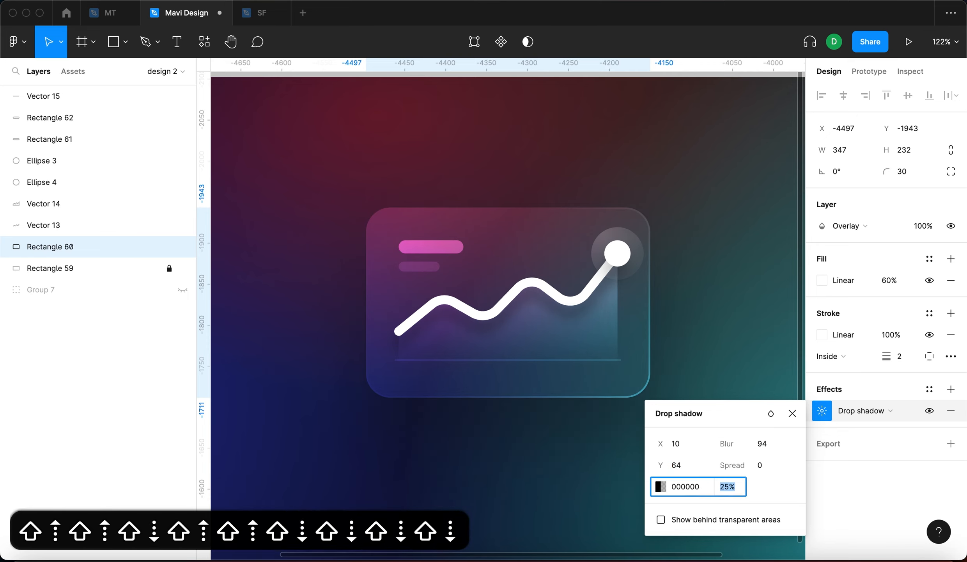
pyautogui.hotkey('shift', 'Up')
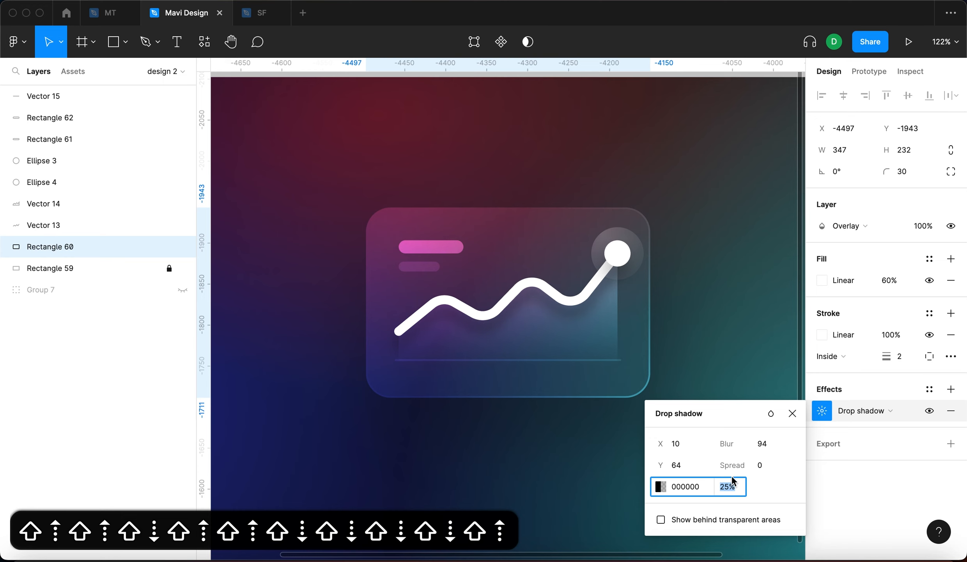
pyautogui.click(792, 413)
pyautogui.click(748, 369)
# Group all the chart card's elements and move the group to the centre of the gradient background.
pyautogui.scroll(-4, 746, 372)
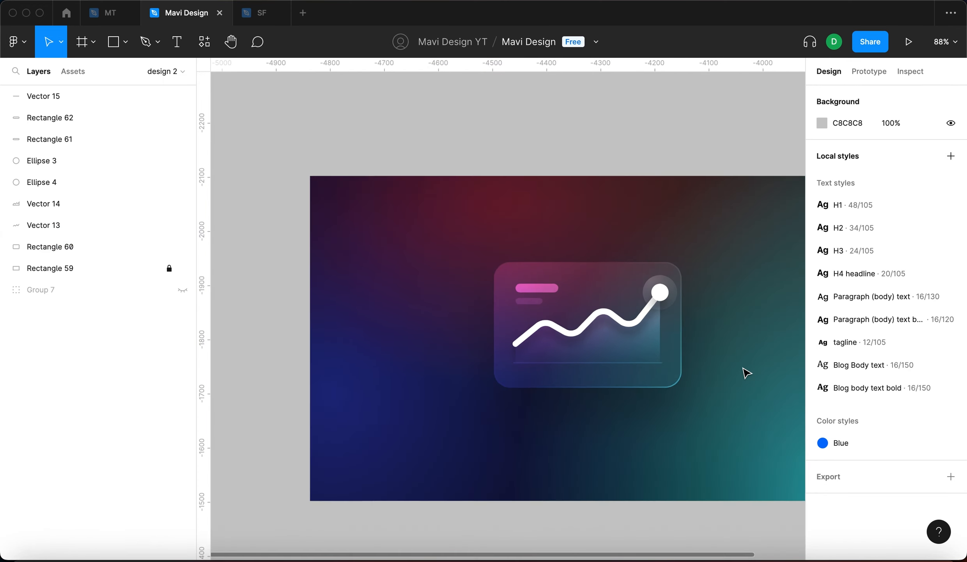
pyautogui.scroll(-3, 745, 371)
pyautogui.moveTo(587, 325); pyautogui.dragTo(431, 246)
pyautogui.press('super+g')
pyautogui.moveTo(276, 134); pyautogui.dragTo(486, 226)
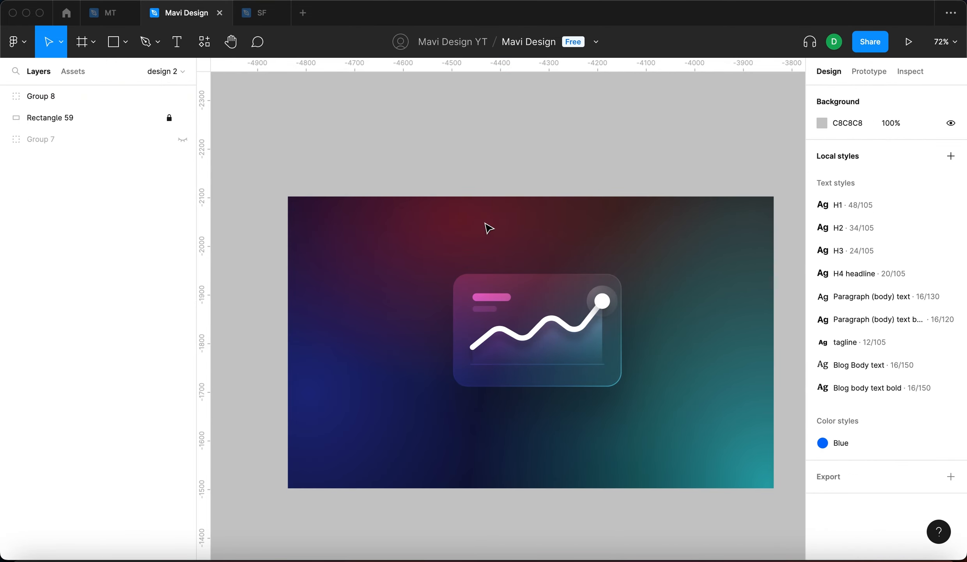
pyautogui.moveTo(527, 331)
pyautogui.mouseDown()
pyautogui.moveTo(517, 347)
pyautogui.moveTo(525, 342)
pyautogui.mouseUp()
# Rename the card's group as "line chart" and clear the selection.
pyautogui.press('super+r')
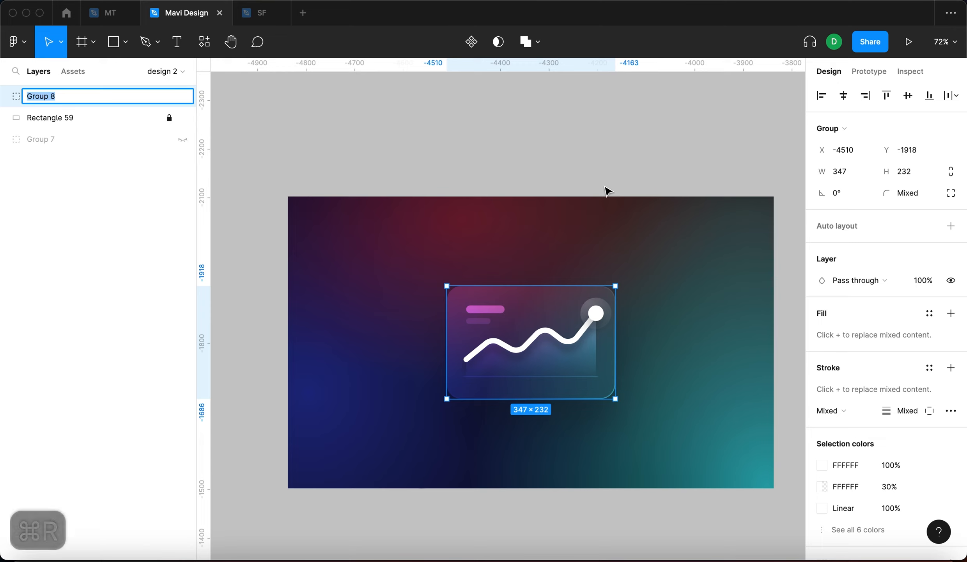
pyautogui.write('li')
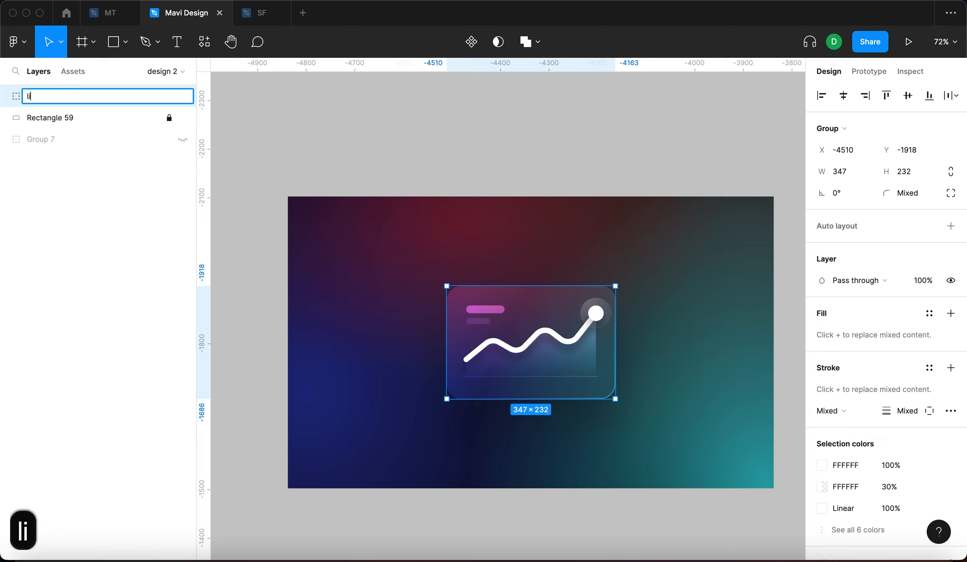
pyautogui.write('ne chart')
pyautogui.press('Return')
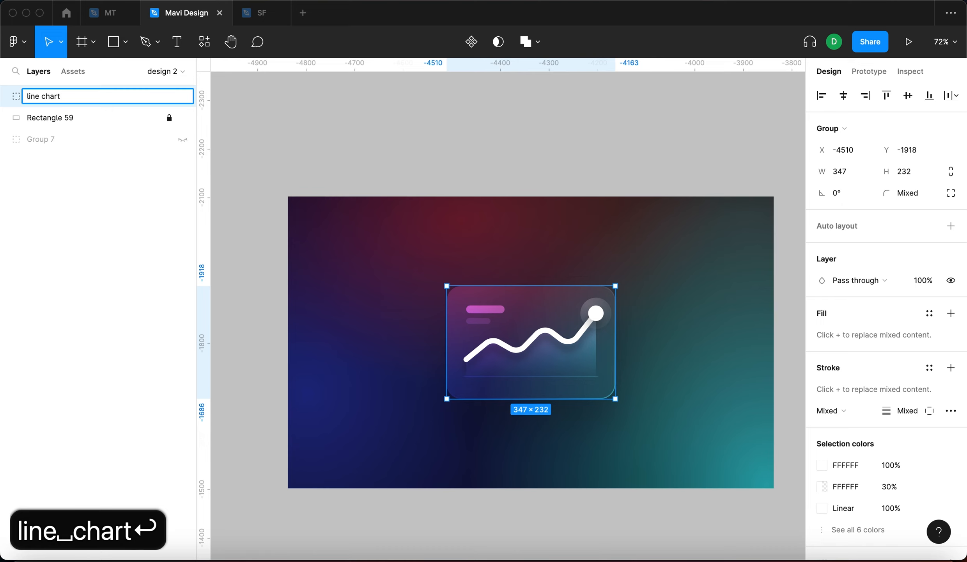
pyautogui.click(631, 176)
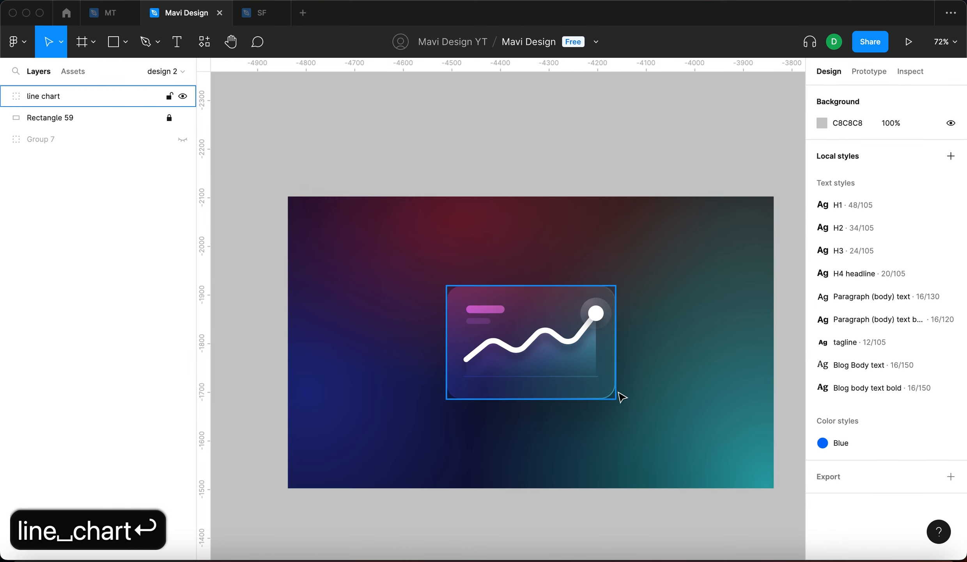
pyautogui.scroll(5, 604, 412)
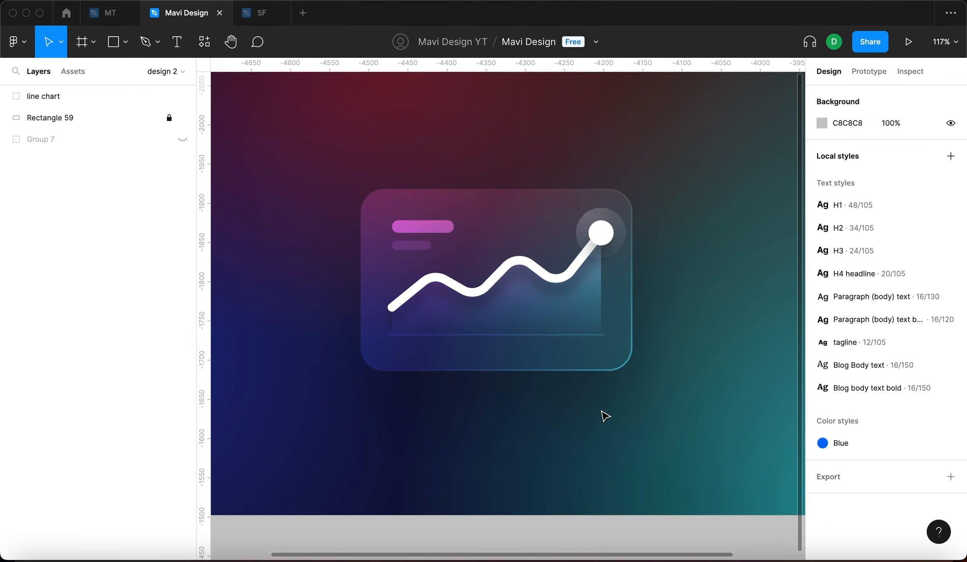